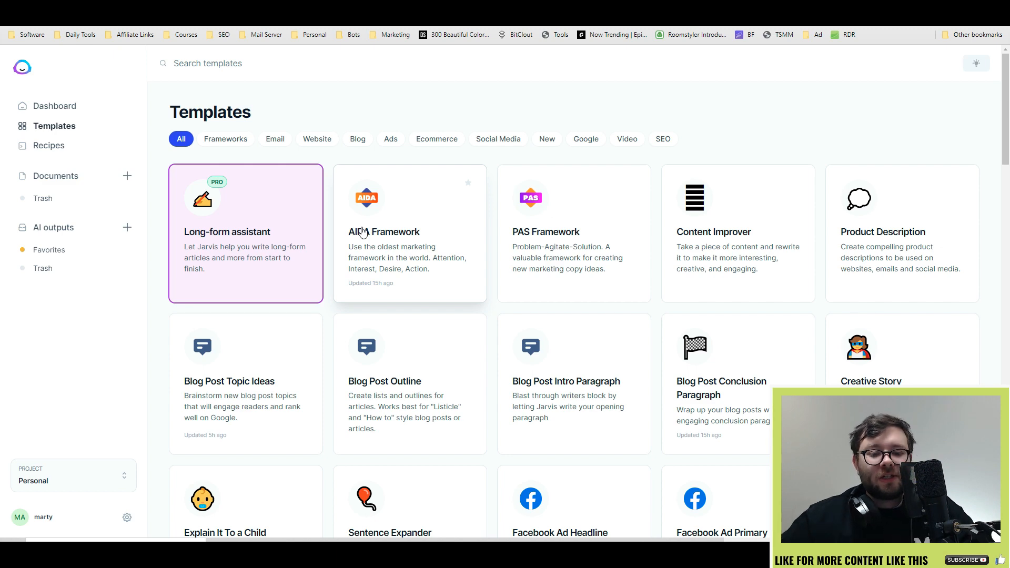
- Browse the templates, open the Long-form assistant and create a new document starting from scratch
{"action": "scroll", "coordinate": [705, 218], "scroll_direction": "down", "scroll_amount": 4}
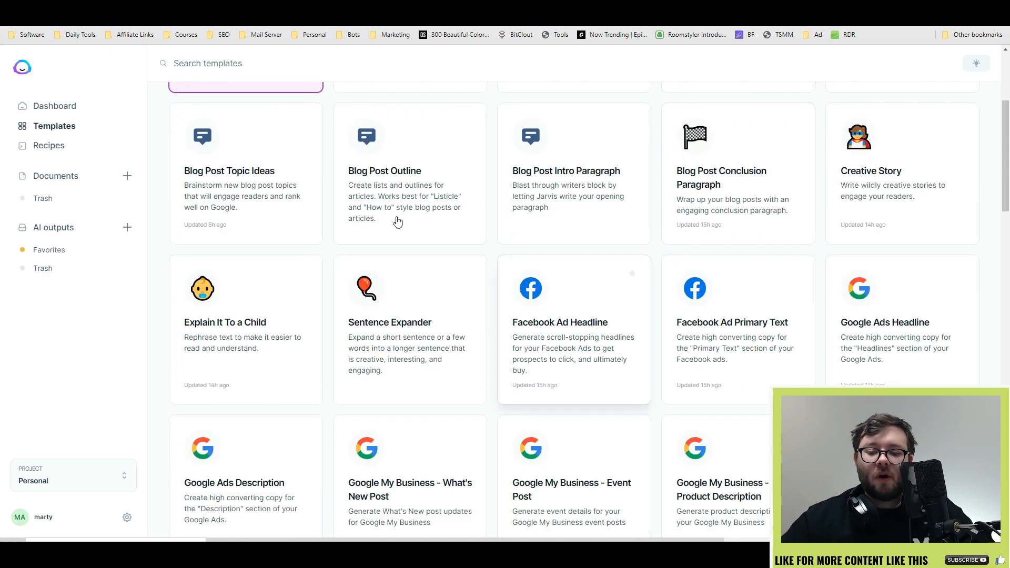
{"action": "scroll", "coordinate": [570, 293], "scroll_direction": "down", "scroll_amount": 3}
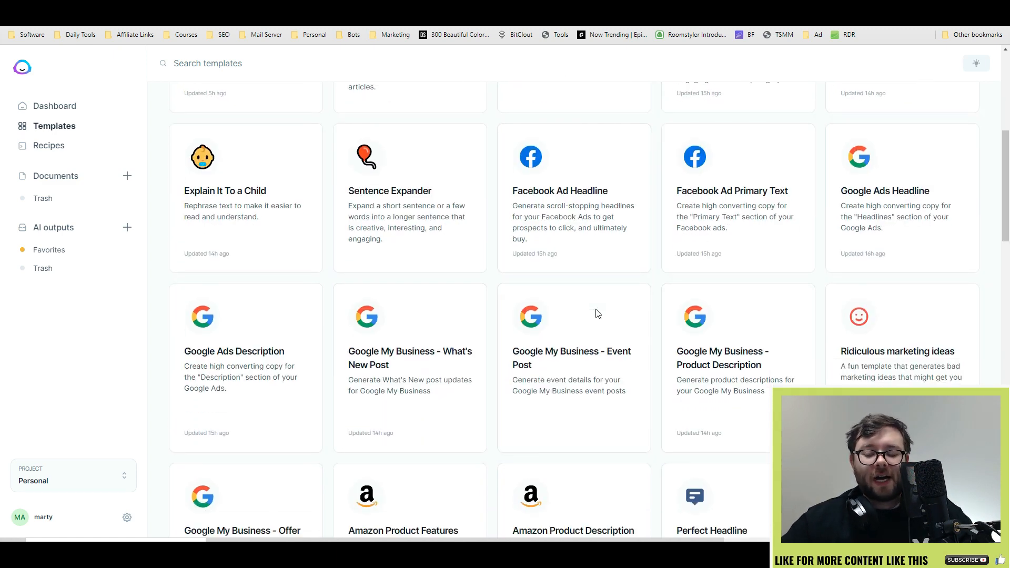
{"action": "scroll", "coordinate": [675, 336], "scroll_direction": "down", "scroll_amount": 1}
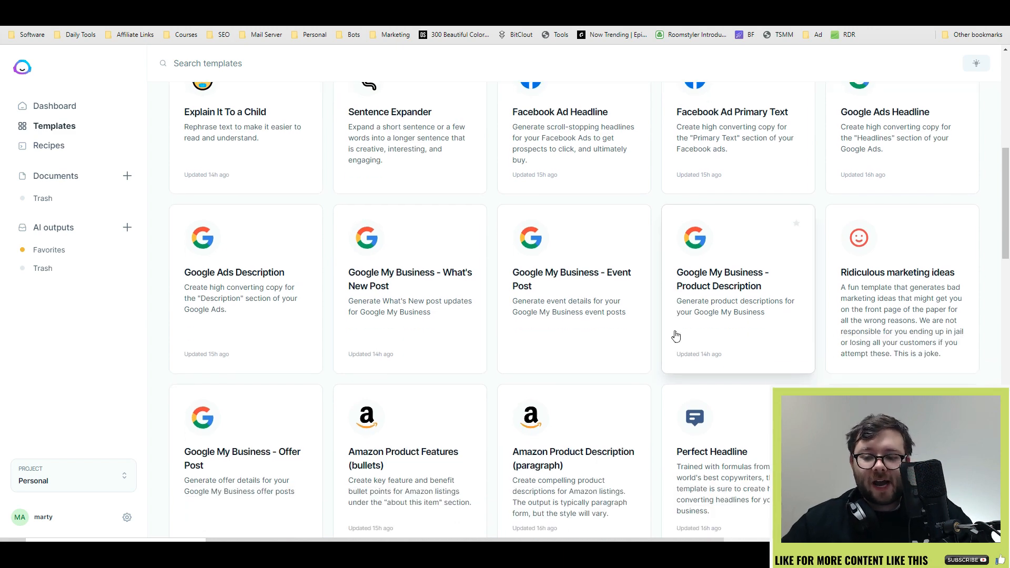
{"action": "scroll", "coordinate": [674, 336], "scroll_direction": "up", "scroll_amount": 9}
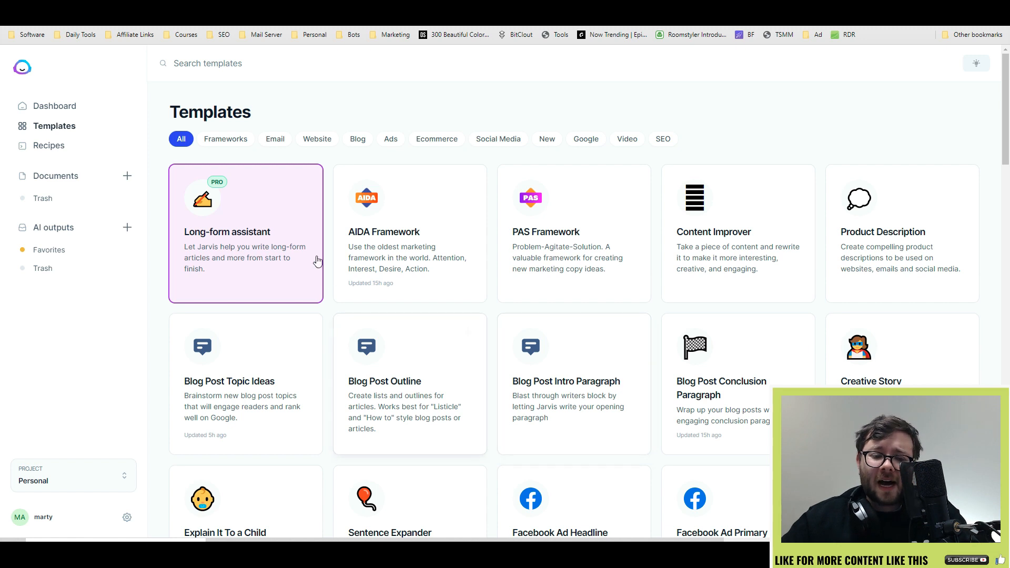
{"action": "left_click", "coordinate": [268, 230]}
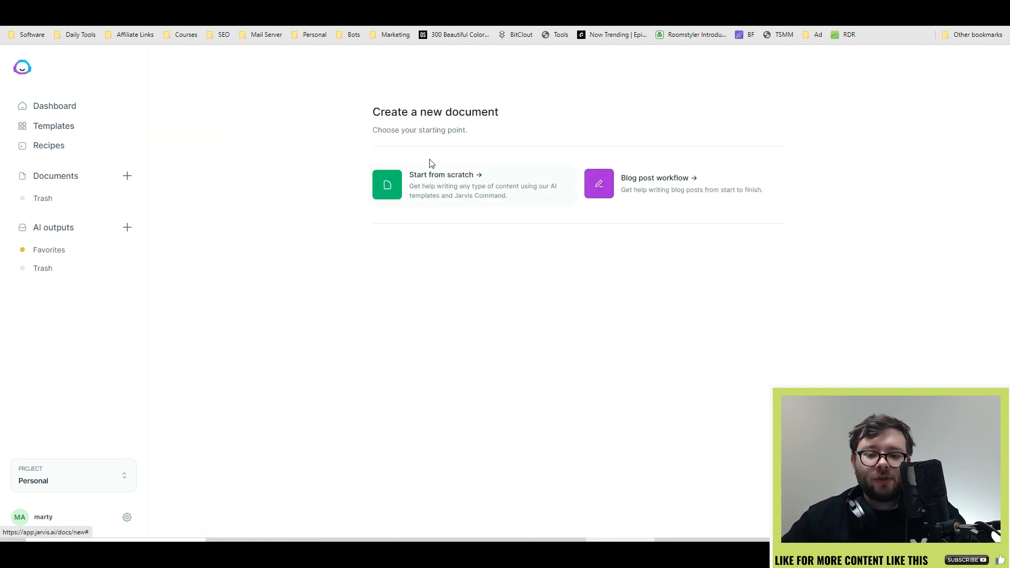
{"action": "left_click", "coordinate": [443, 198]}
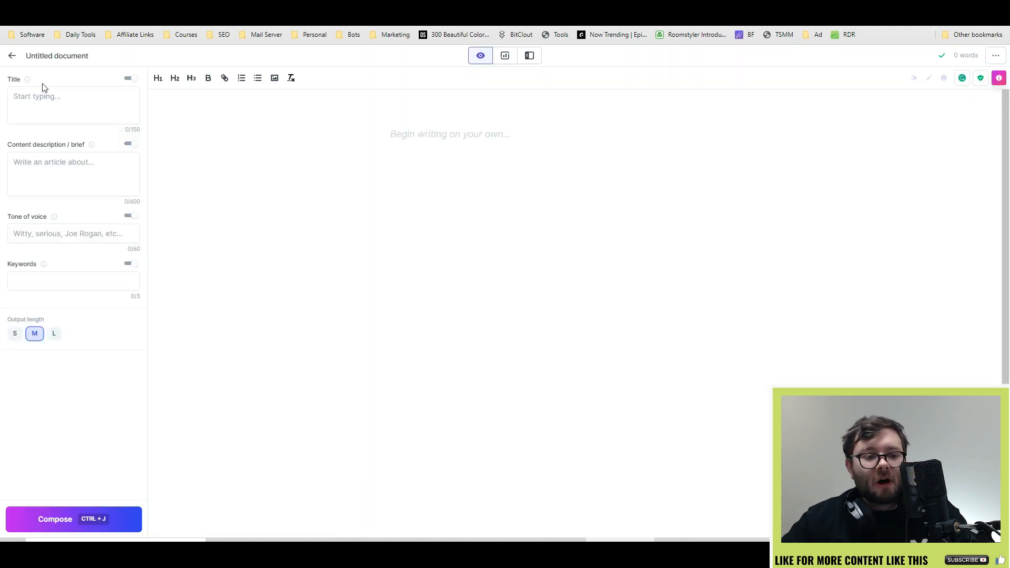
- Hide the title and content description fields from Jarvis and set the tone of voice to "Tony Stark"
{"action": "left_click", "coordinate": [132, 79]}
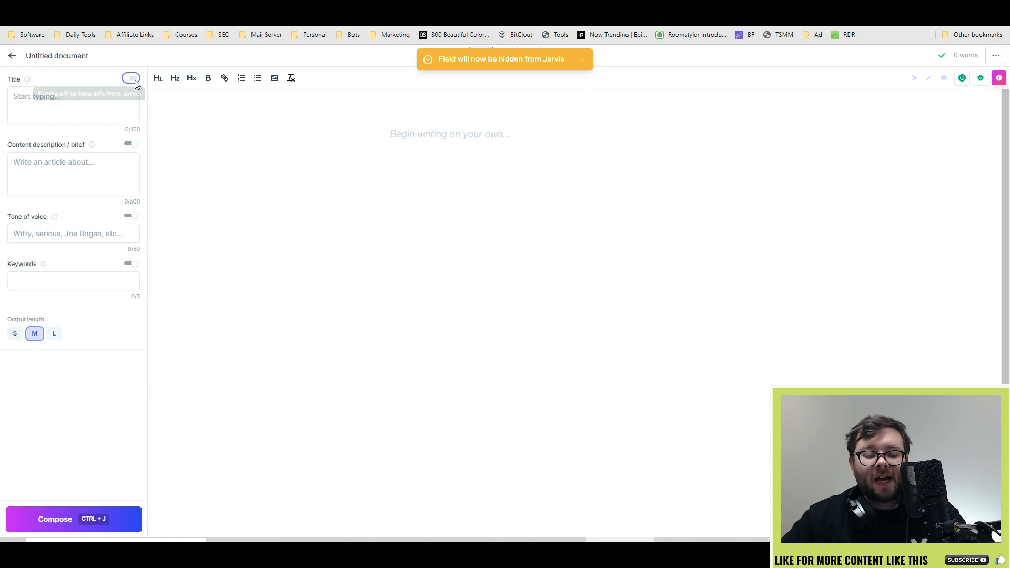
{"action": "left_click", "coordinate": [130, 145]}
{"action": "left_click", "coordinate": [88, 235]}
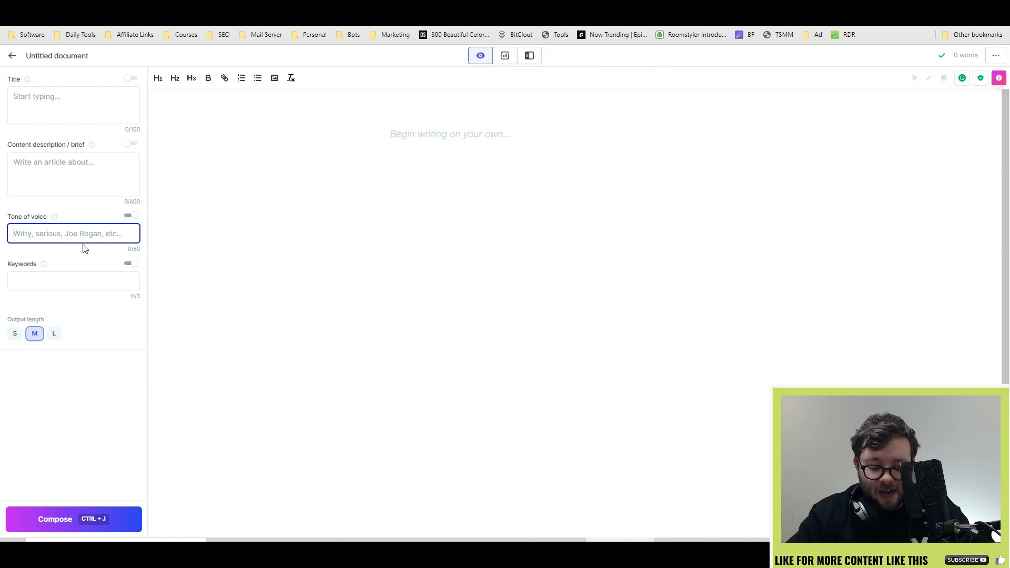
{"action": "type", "text": "Tony"}
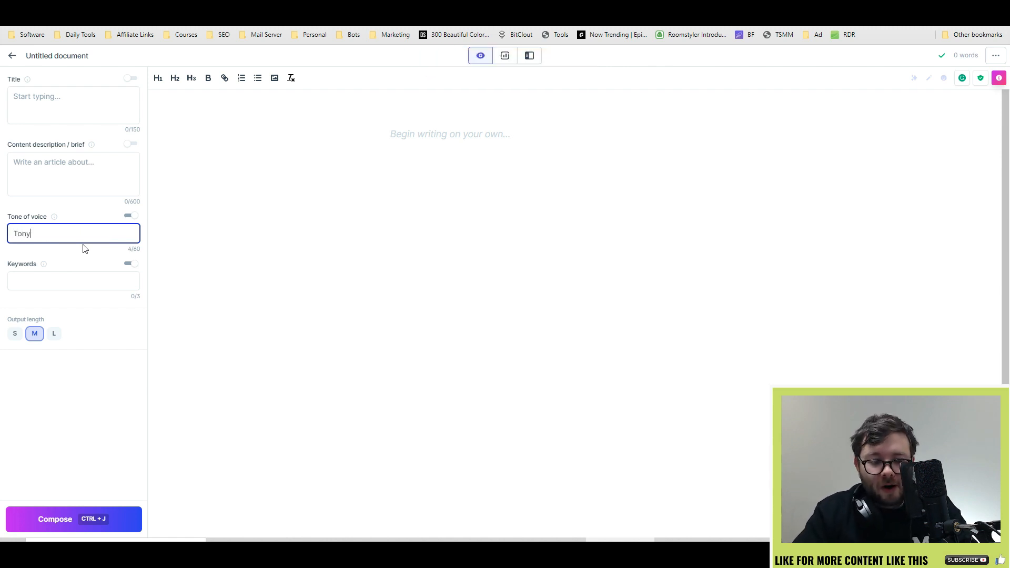
{"action": "type", "text": " Stark"}
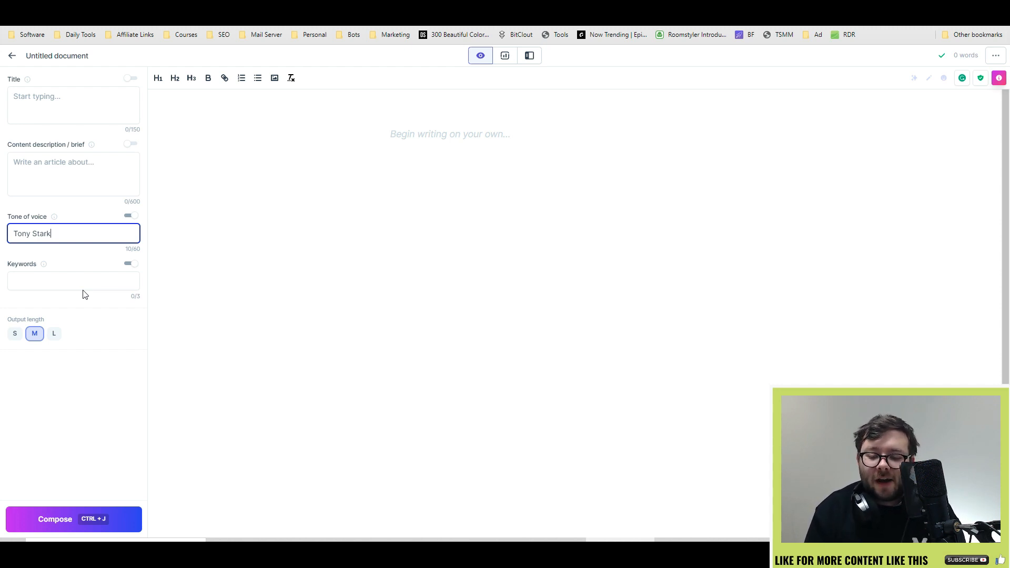
- Write the prompt "write a heading about teaching a dog to sit" in the document body and run it as a Jarvis command
{"action": "left_click", "coordinate": [619, 355]}
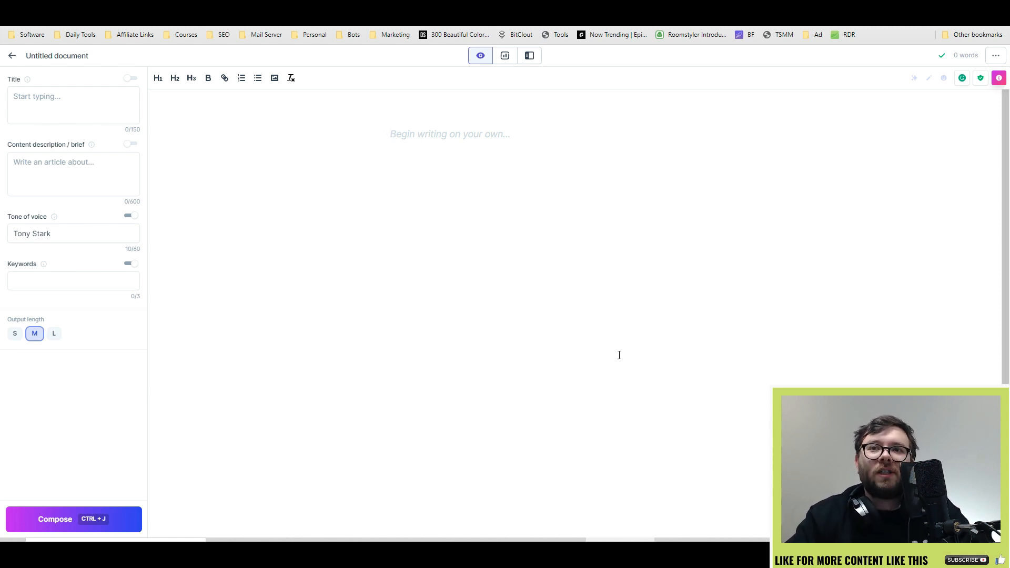
{"action": "type", "text": "write a haeding"}
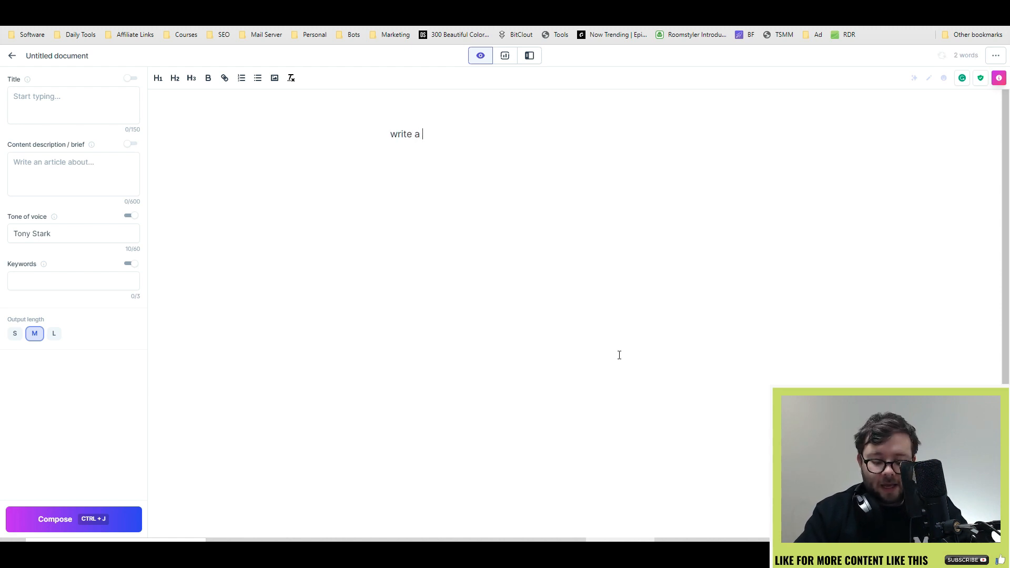
{"action": "key", "text": "BackSpace"}
{"action": "key", "text": "BackSpace"}
{"action": "key", "text": "BackSpace"}
{"action": "key", "text": "BackSpace"}
{"action": "key", "text": "BackSpace"}
{"action": "key", "text": "BackSpace"}
{"action": "type", "text": "eading "}
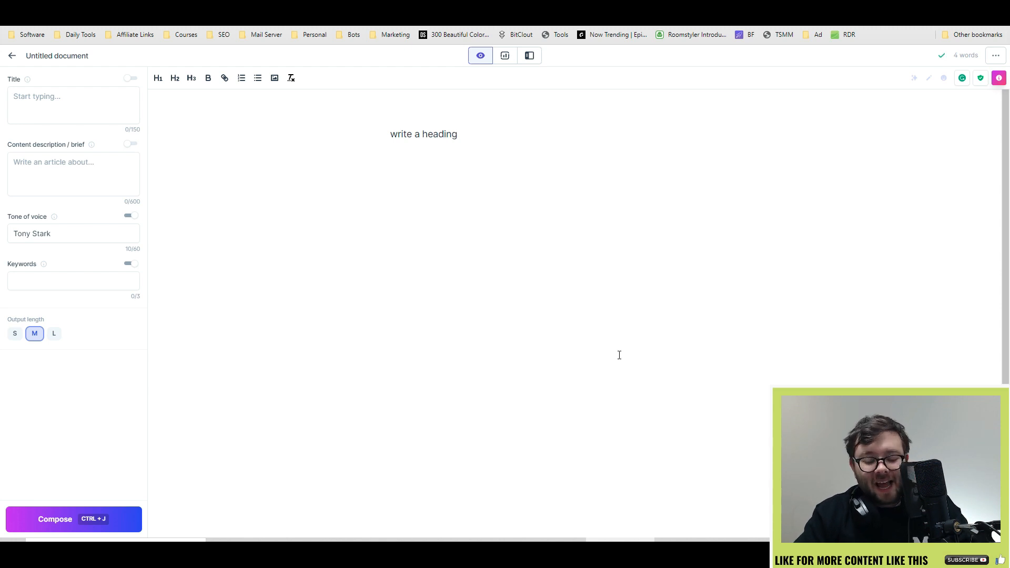
{"action": "type", "text": "about "}
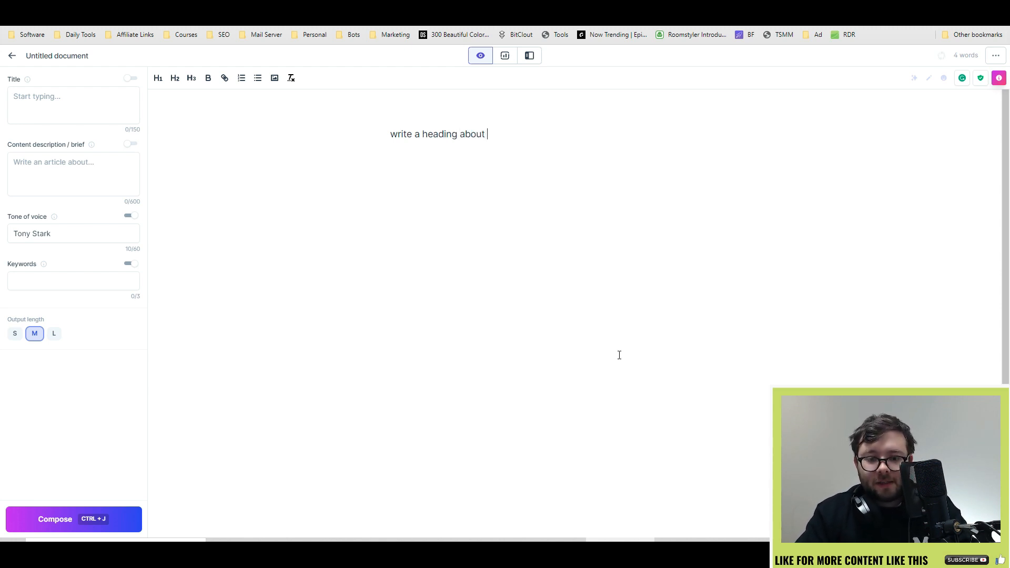
{"action": "type", "text": "teaching a dog to sit"}
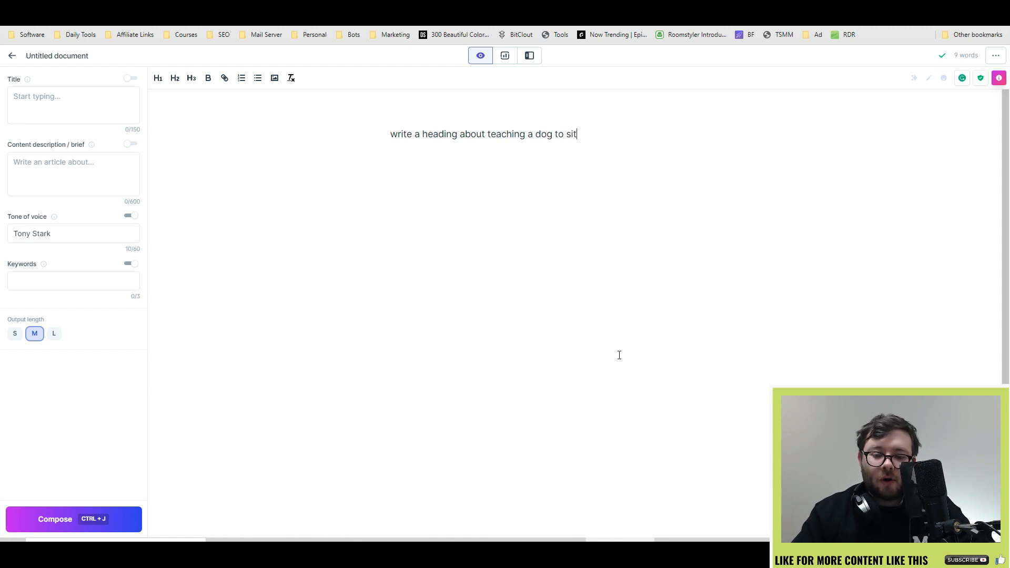
{"action": "key", "text": "ctrl+a"}
{"action": "key", "text": "ctrl+j"}
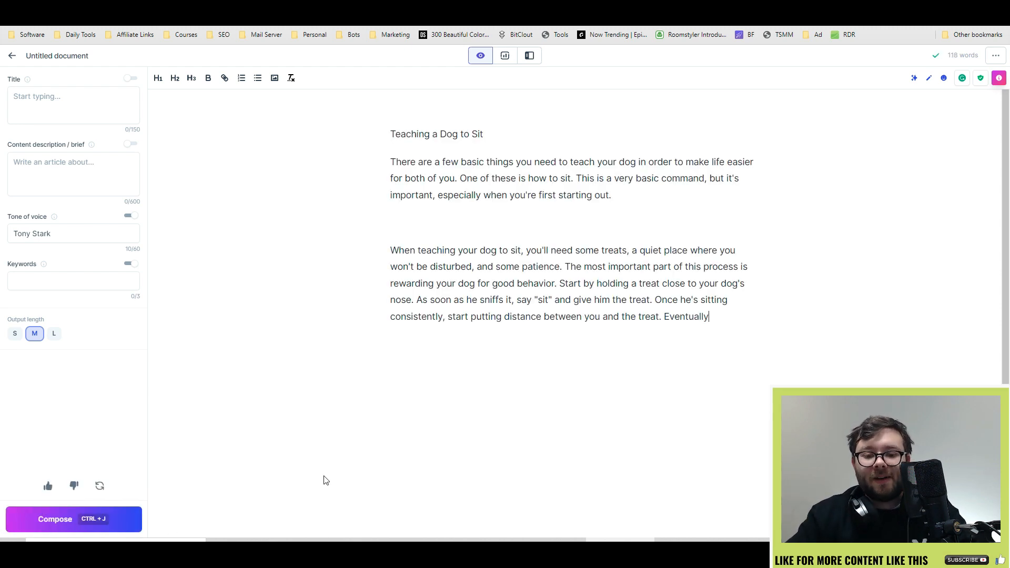
- Format the line "Teaching a Dog to Sit" as a level 1 heading
{"action": "triple_click", "coordinate": [429, 133]}
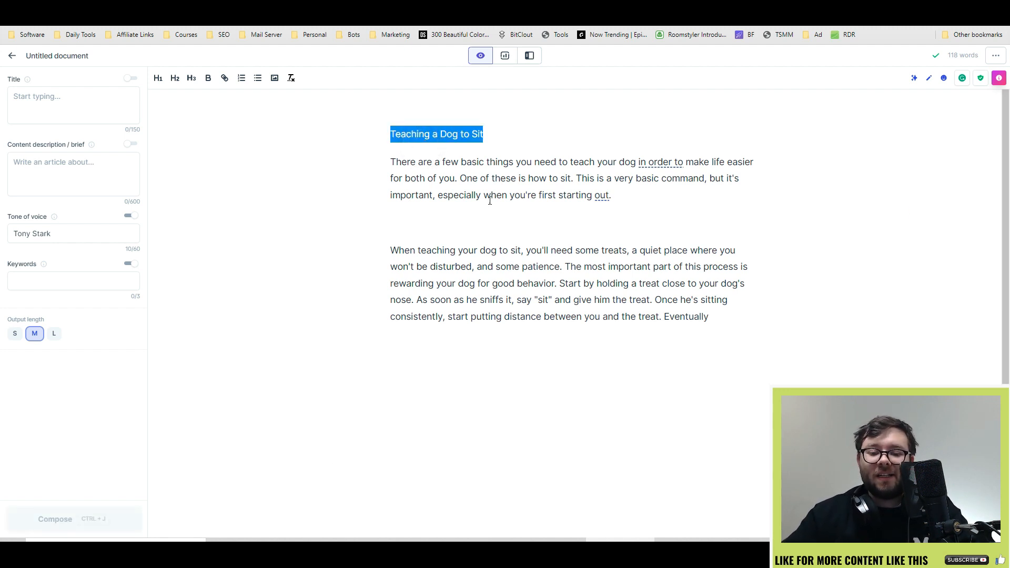
{"action": "triple_click", "coordinate": [457, 135]}
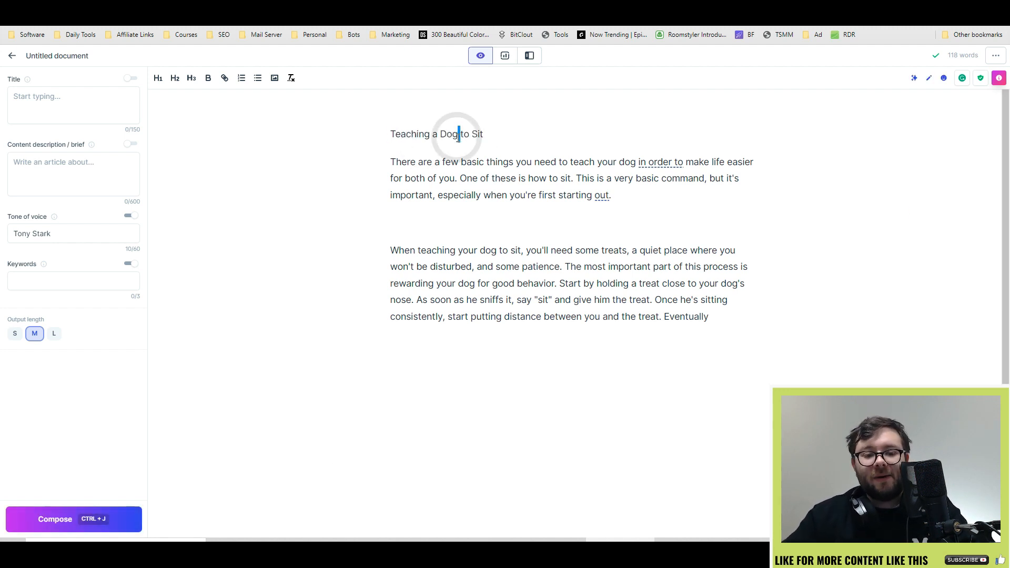
{"action": "left_click", "coordinate": [158, 78]}
- Read the opening paragraph and remove the blank line between it and the second paragraph
{"action": "left_click", "coordinate": [390, 165]}
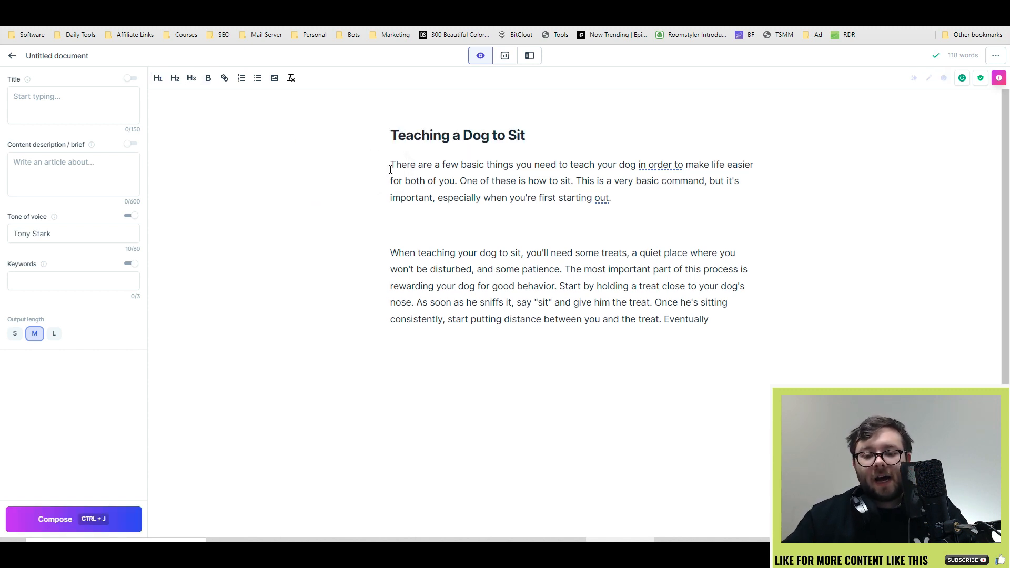
{"action": "left_click_drag", "start_coordinate": [389, 164], "coordinate": [534, 182]}
{"action": "left_click", "coordinate": [559, 198]}
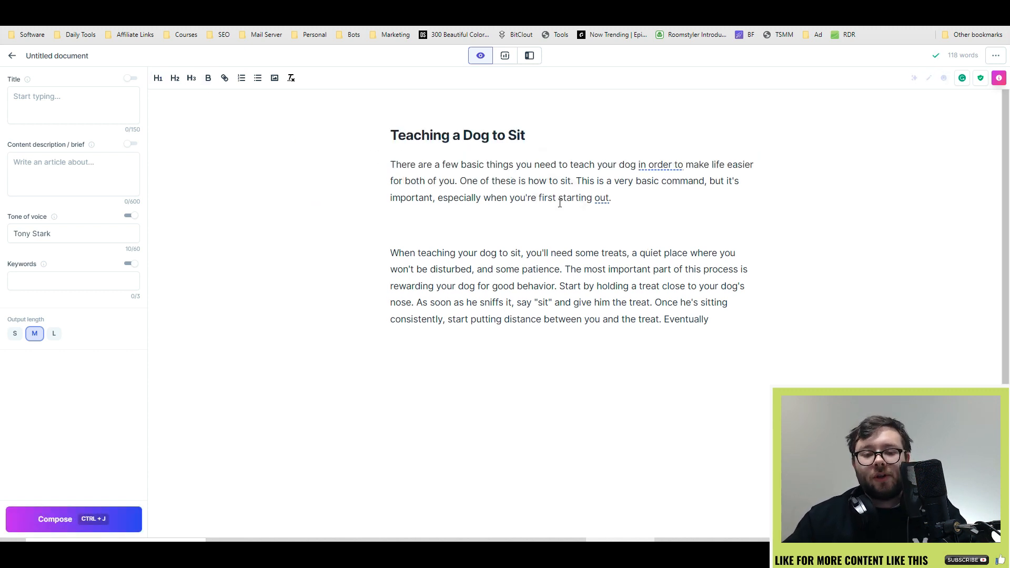
{"action": "left_click_drag", "start_coordinate": [435, 165], "coordinate": [553, 181]}
{"action": "left_click", "coordinate": [569, 198]}
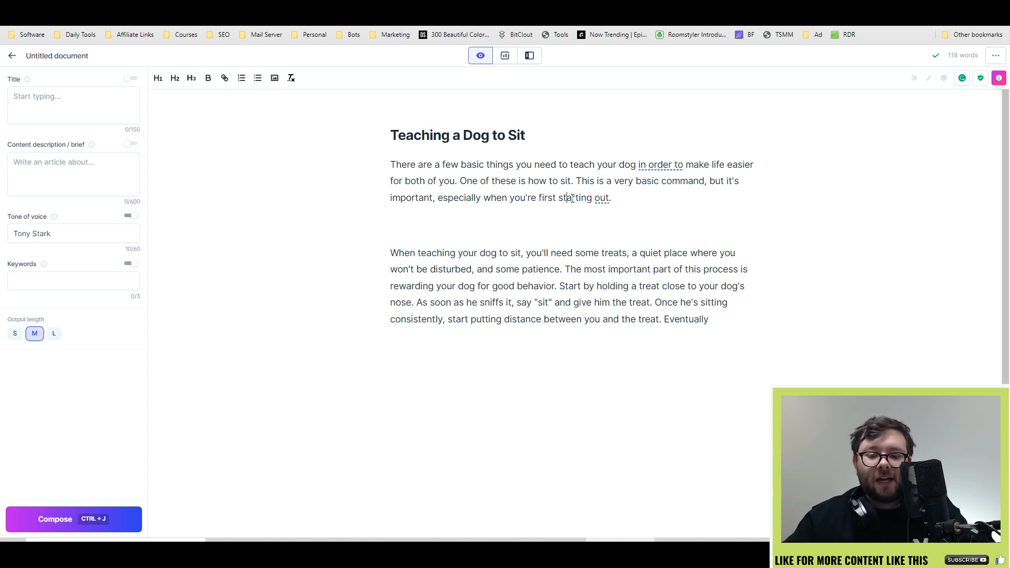
{"action": "left_click", "coordinate": [639, 212]}
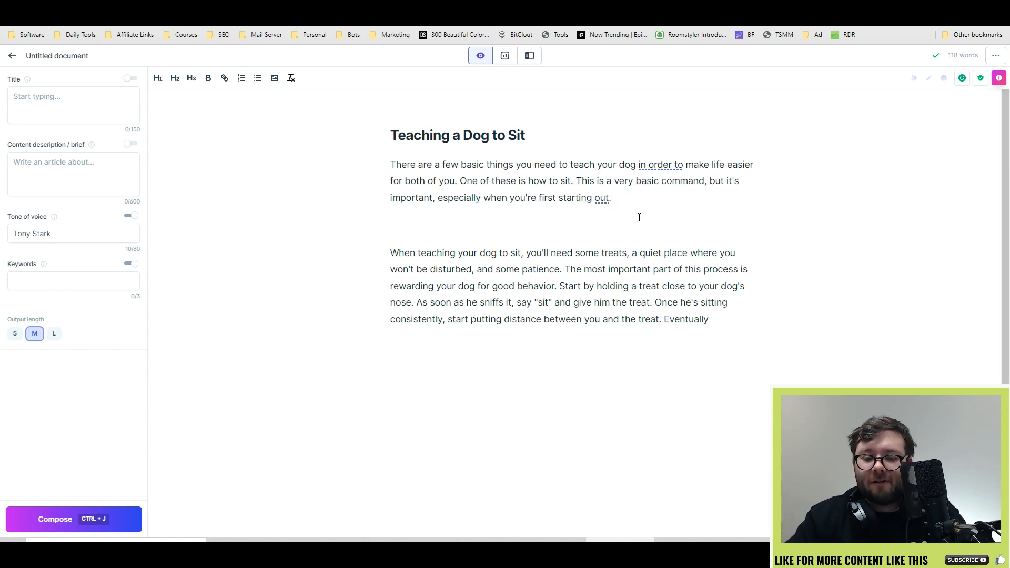
{"action": "key", "text": "Delete"}
- Read the second paragraph and have Jarvis compose more text following its last word, "Eventually"
{"action": "left_click_drag", "start_coordinate": [437, 225], "coordinate": [518, 224]}
{"action": "left_click", "coordinate": [556, 233]}
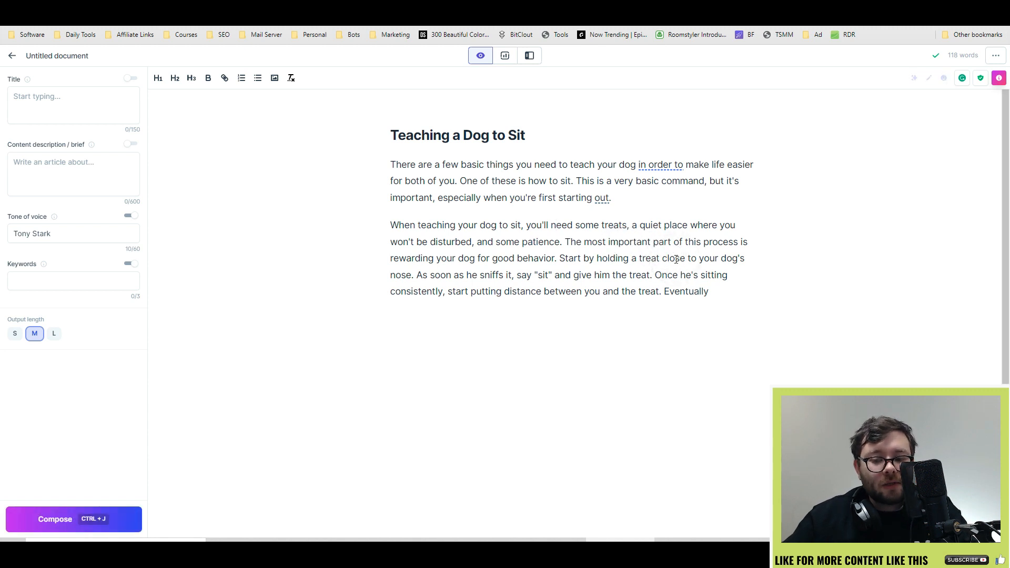
{"action": "left_click_drag", "start_coordinate": [465, 269], "coordinate": [493, 270]}
{"action": "left_click", "coordinate": [550, 269]}
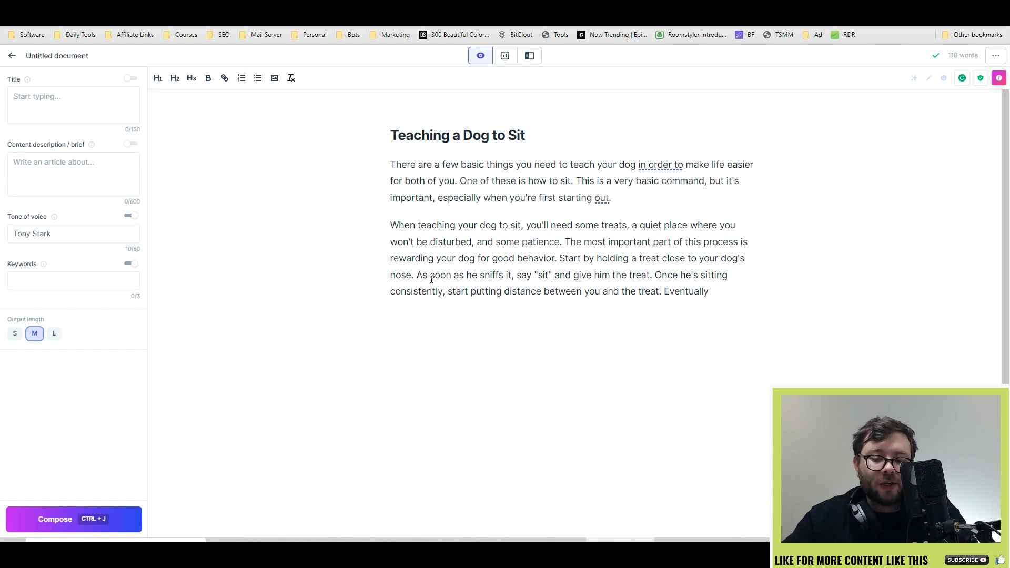
{"action": "left_click", "coordinate": [695, 294]}
{"action": "left_click", "coordinate": [691, 292]}
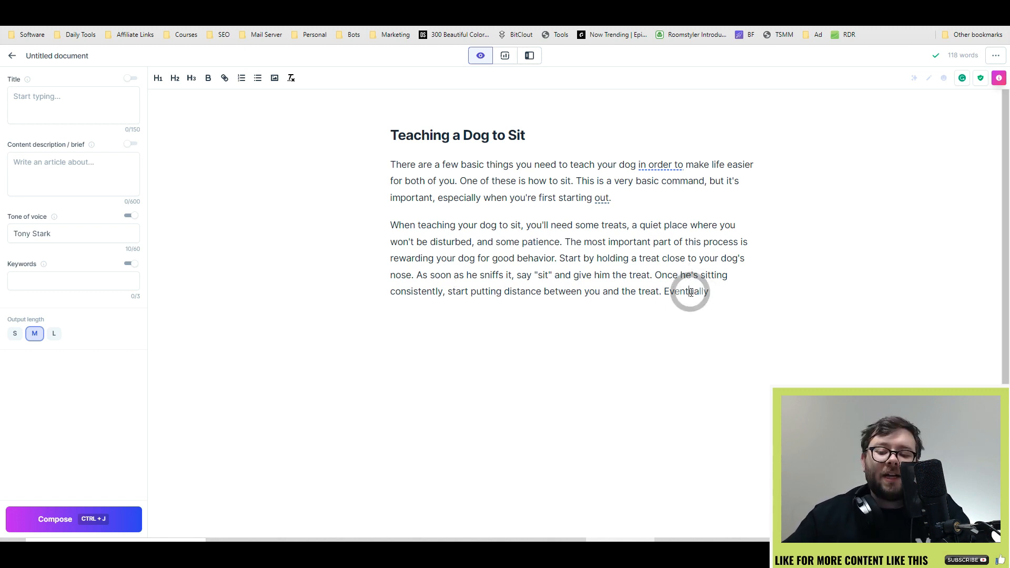
{"action": "left_click", "coordinate": [678, 301]}
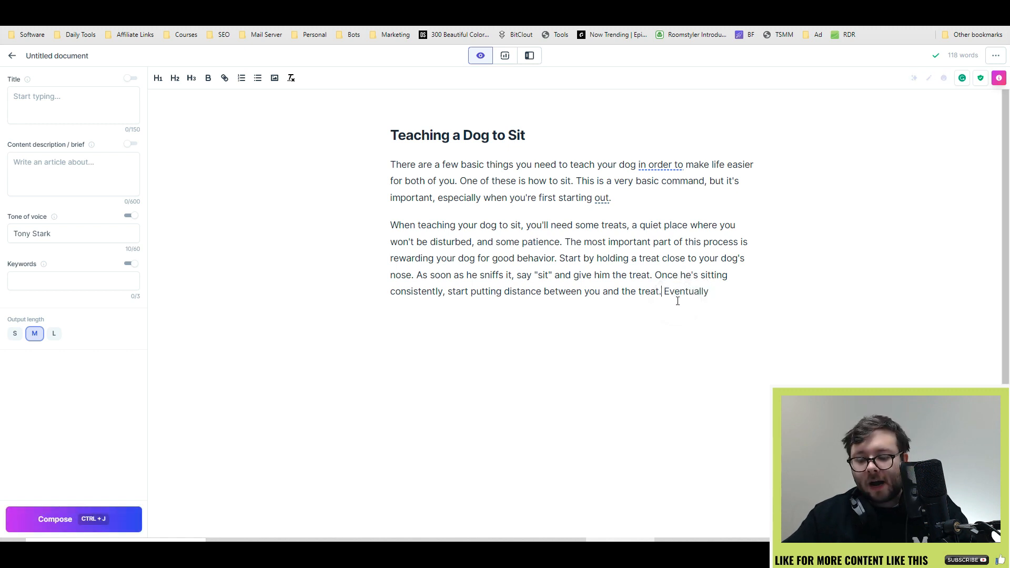
{"action": "double_click", "coordinate": [679, 312]}
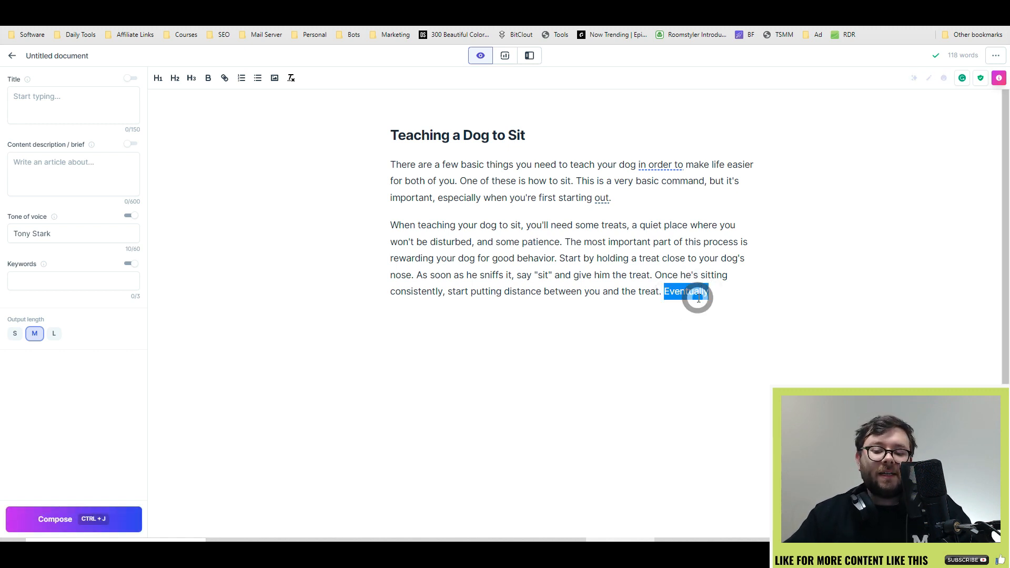
{"action": "left_click", "coordinate": [718, 304]}
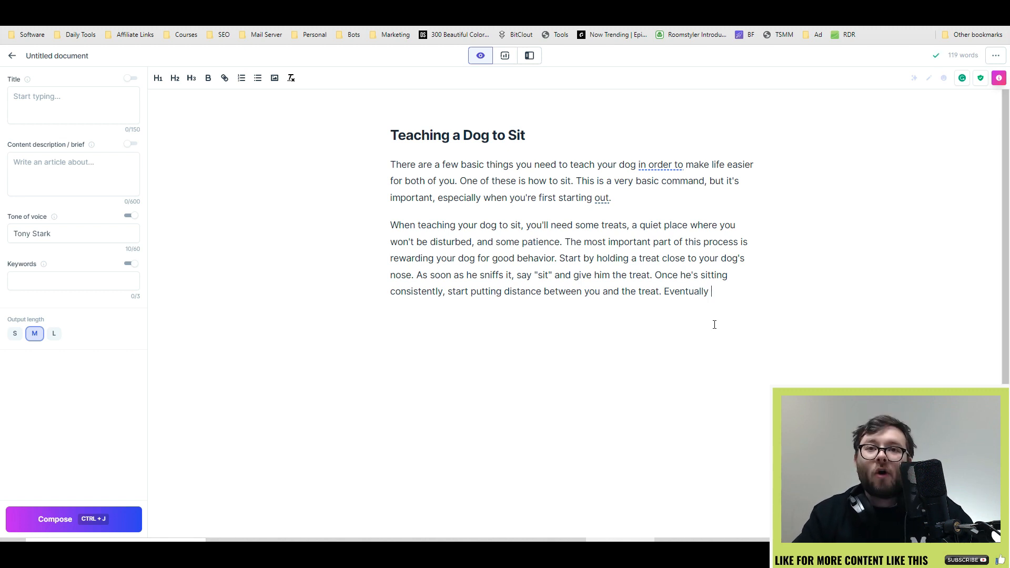
{"action": "key", "text": "ctrl+j"}
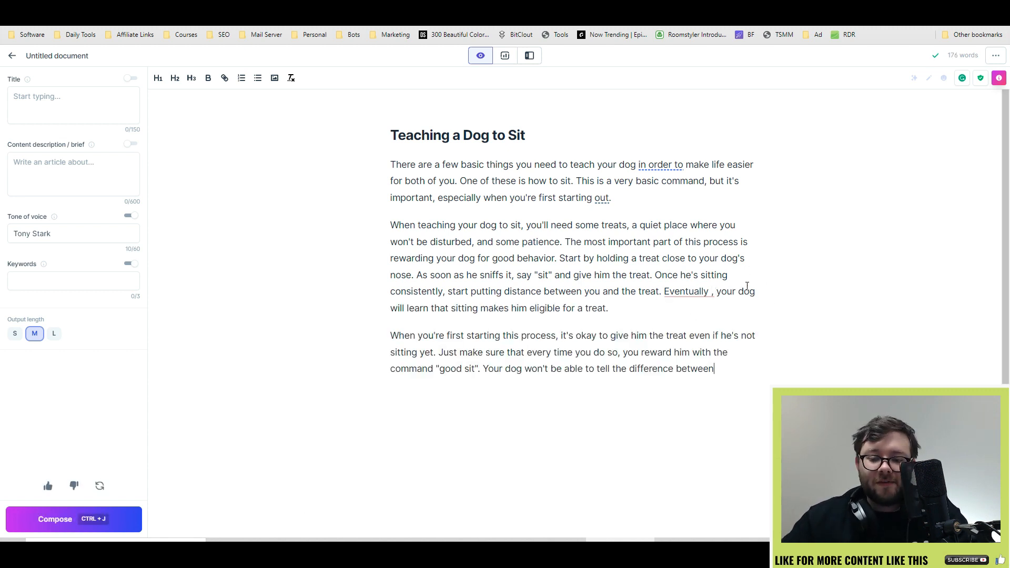
- Remove the stray space between "Eventually" and the comma, and read the rest of that sentence
{"action": "left_click", "coordinate": [712, 296]}
{"action": "key", "text": "BackSpace"}
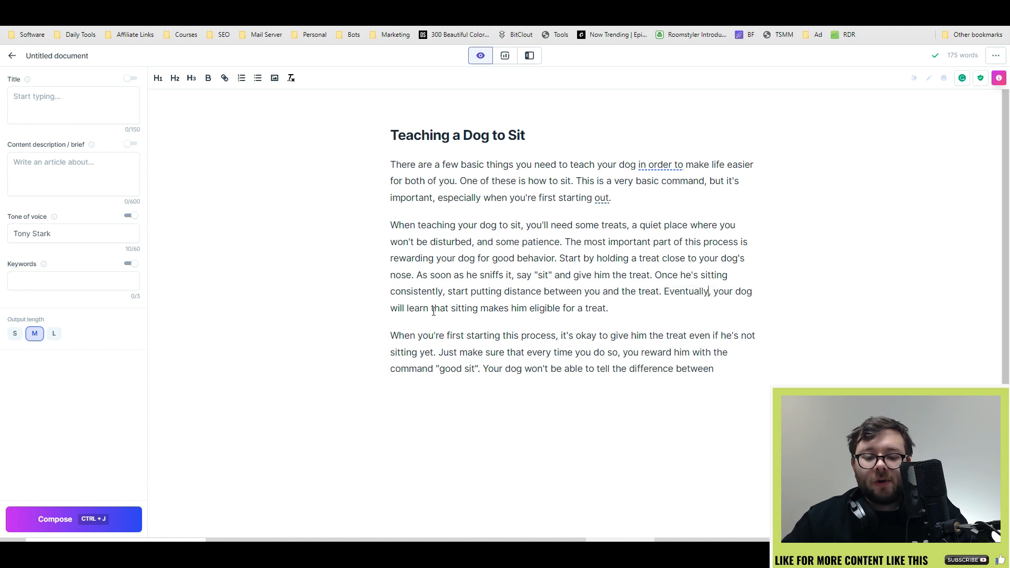
{"action": "left_click_drag", "start_coordinate": [442, 312], "coordinate": [581, 322]}
{"action": "left_click", "coordinate": [610, 337]}
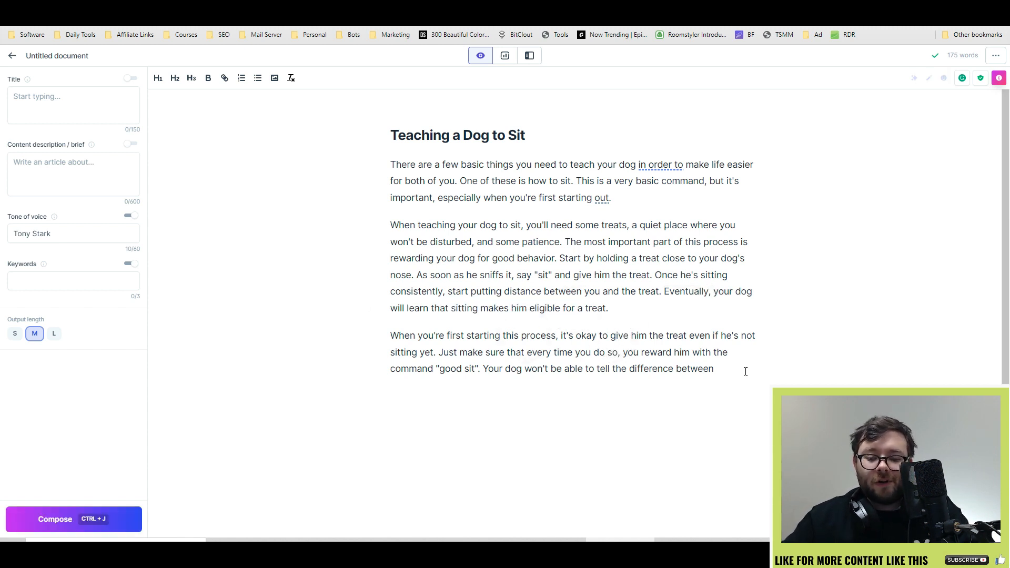
- Read through the third paragraph and delete the word "good" from the quoted command "good sit"
{"action": "left_click_drag", "start_coordinate": [435, 339], "coordinate": [505, 339]}
{"action": "left_click", "coordinate": [552, 341]}
{"action": "left_click", "coordinate": [582, 341]}
{"action": "left_click_drag", "start_coordinate": [582, 340], "coordinate": [689, 339]}
{"action": "left_click", "coordinate": [737, 350]}
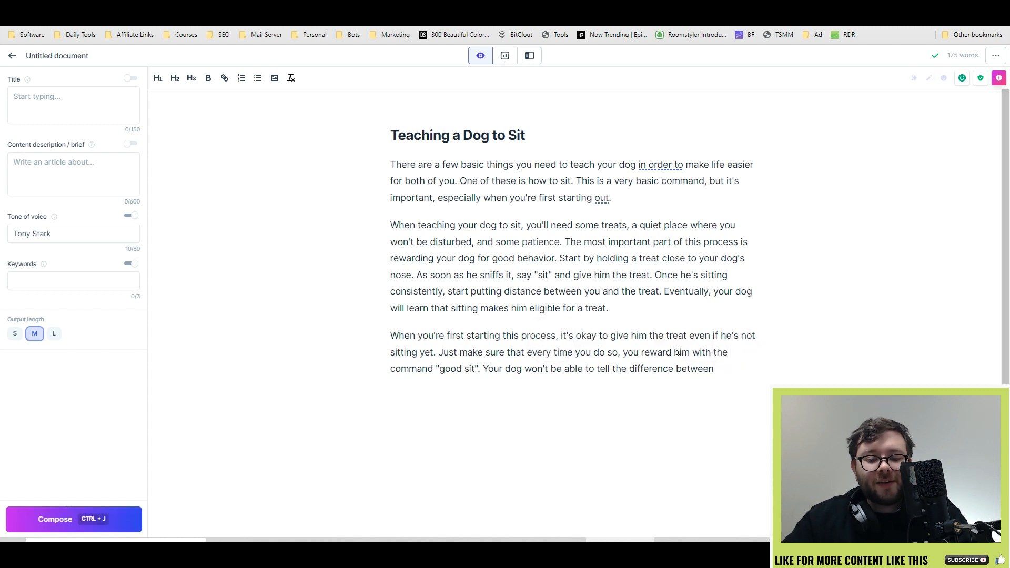
{"action": "left_click_drag", "start_coordinate": [444, 354], "coordinate": [703, 353]}
{"action": "left_click", "coordinate": [503, 373]}
{"action": "double_click", "coordinate": [451, 369]}
{"action": "key", "text": "BackSpace"}
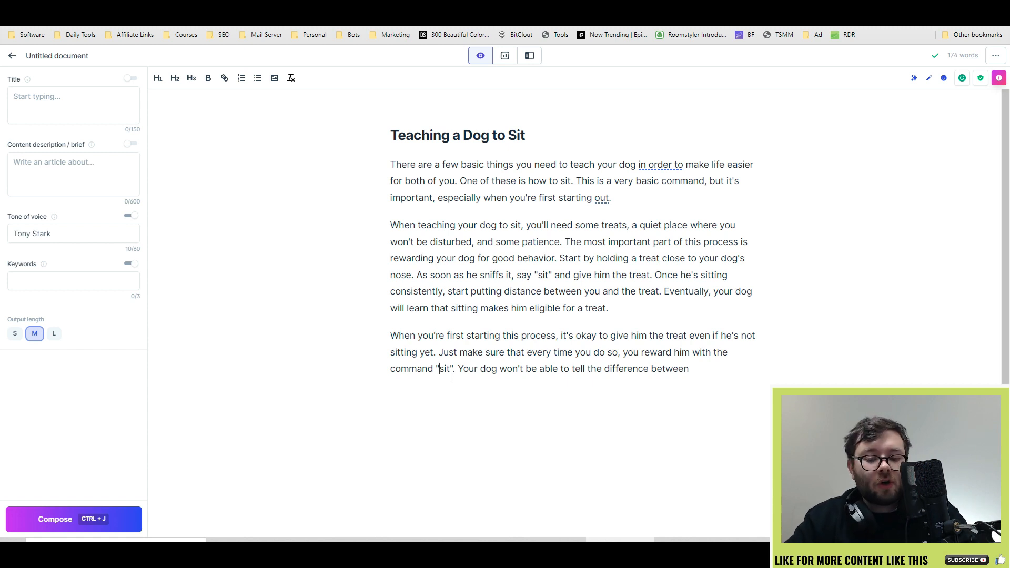
- Add a space after "difference between" at the document's end and have Jarvis continue composing from there
{"action": "left_click", "coordinate": [689, 367]}
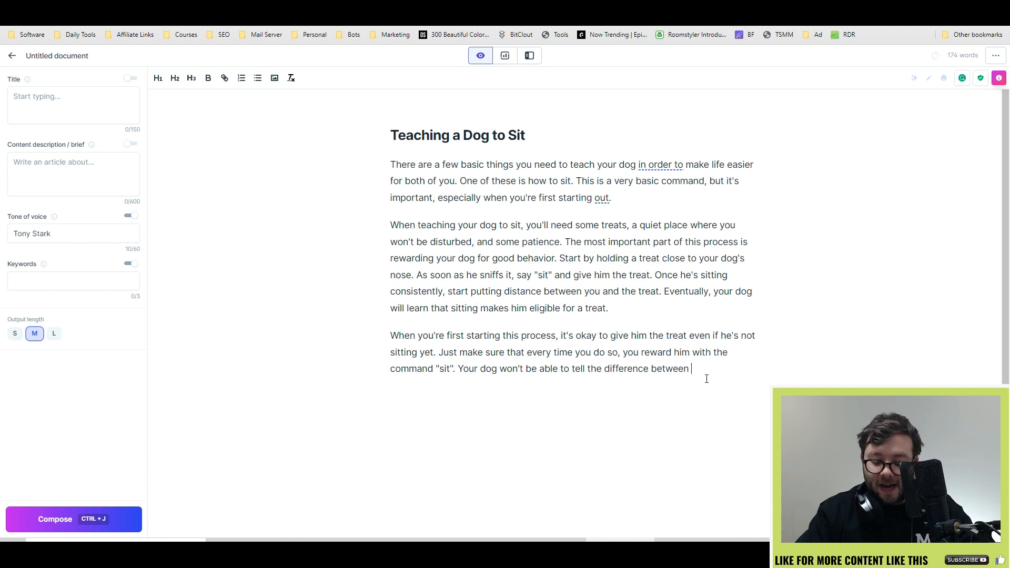
{"action": "key", "text": "ctrl+j"}
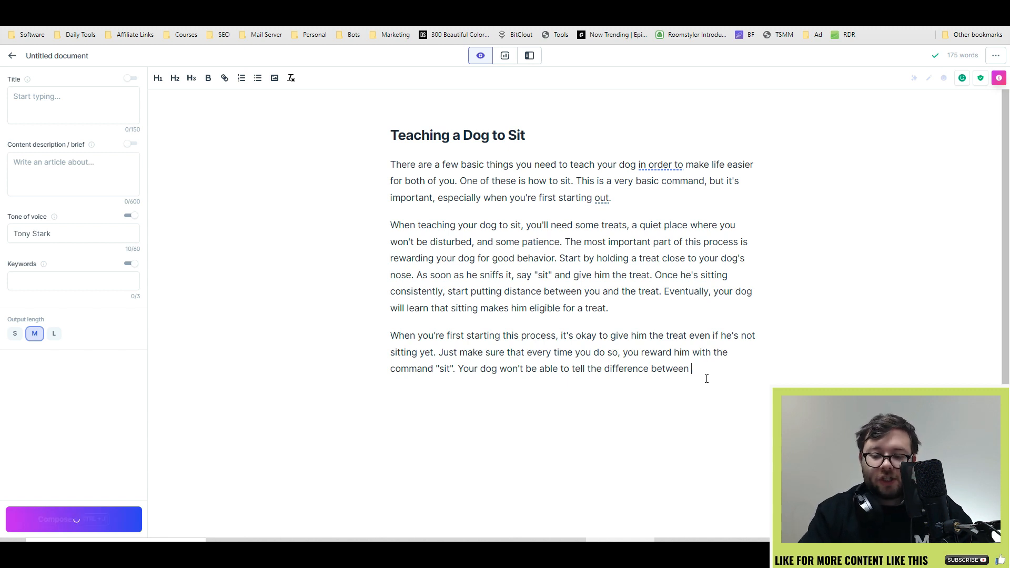
- Read the newly composed end of the third paragraph and the fourth paragraph about other commands to teach
{"action": "left_click_drag", "start_coordinate": [466, 369], "coordinate": [585, 370]}
{"action": "left_click", "coordinate": [643, 369]}
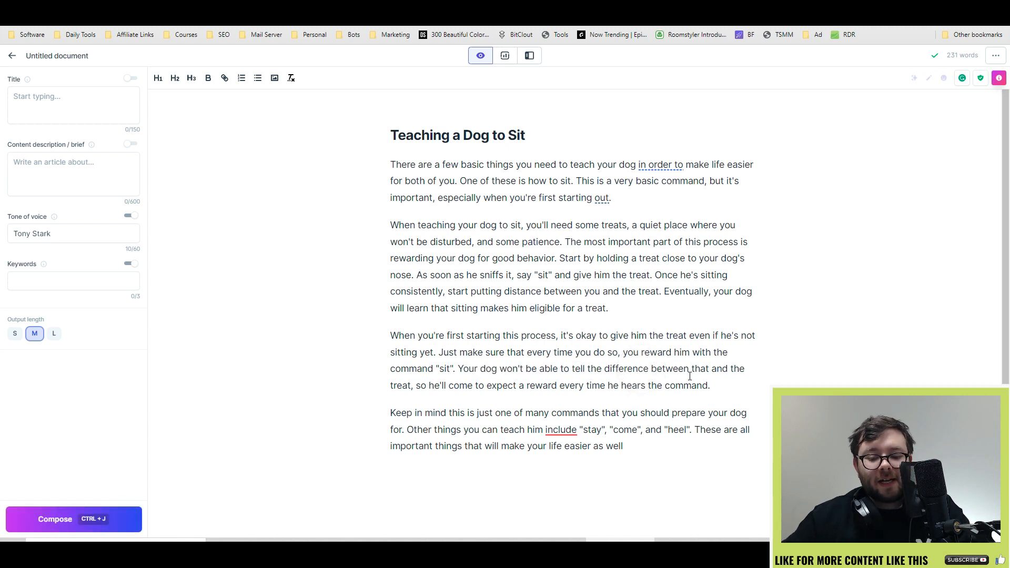
{"action": "left_click_drag", "start_coordinate": [426, 386], "coordinate": [497, 386]}
{"action": "scroll", "coordinate": [597, 399], "scroll_direction": "down", "scroll_amount": 2}
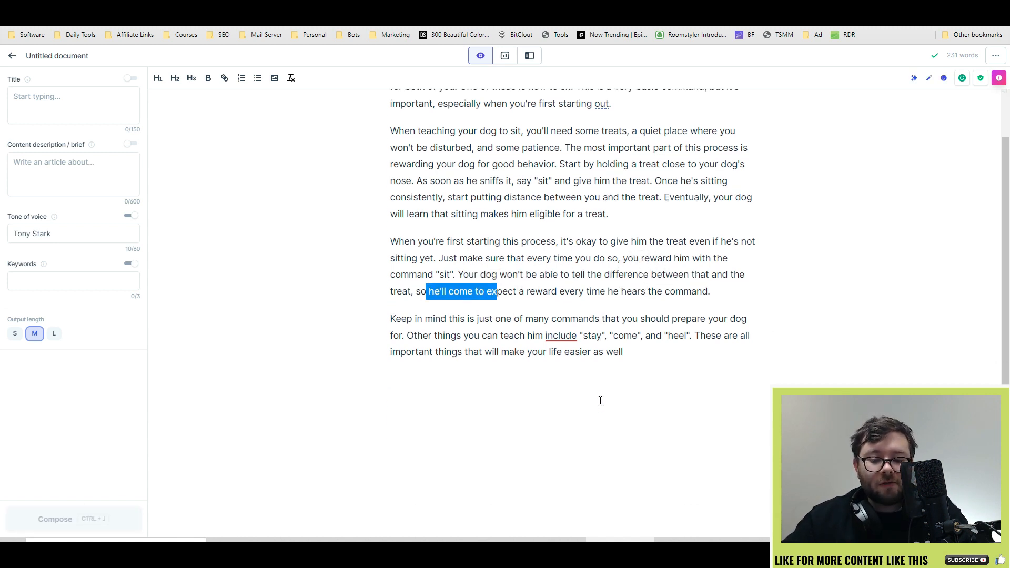
{"action": "left_click", "coordinate": [476, 303]}
{"action": "left_click_drag", "start_coordinate": [390, 308], "coordinate": [489, 308]}
{"action": "left_click", "coordinate": [489, 324]}
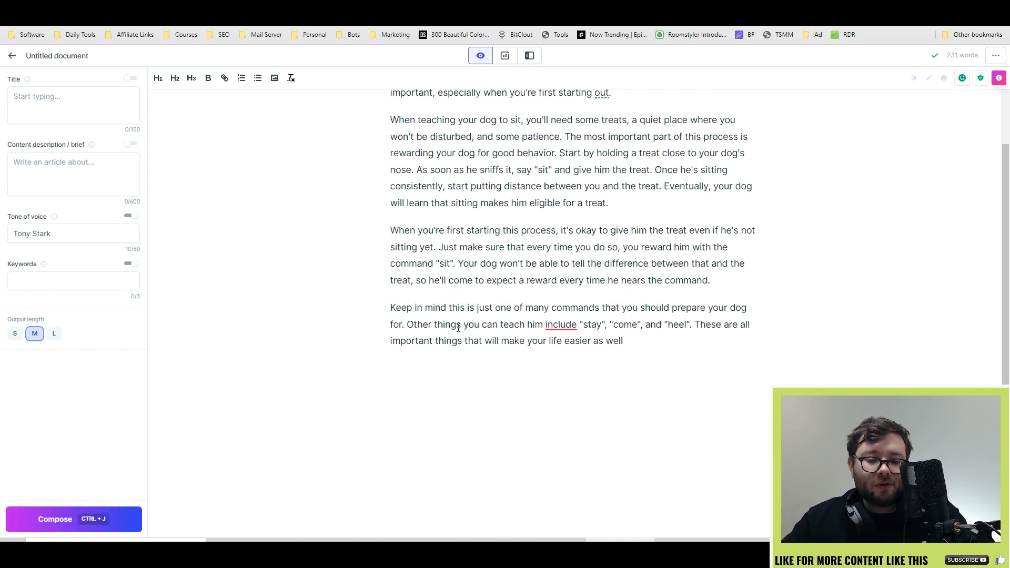
{"action": "left_click_drag", "start_coordinate": [418, 325], "coordinate": [500, 326]}
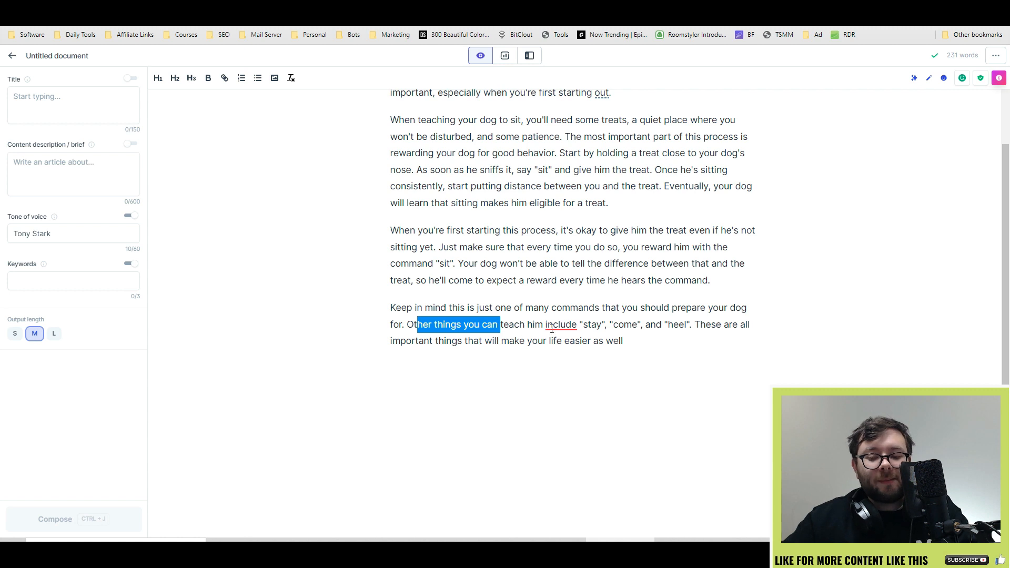
{"action": "left_click", "coordinate": [598, 326]}
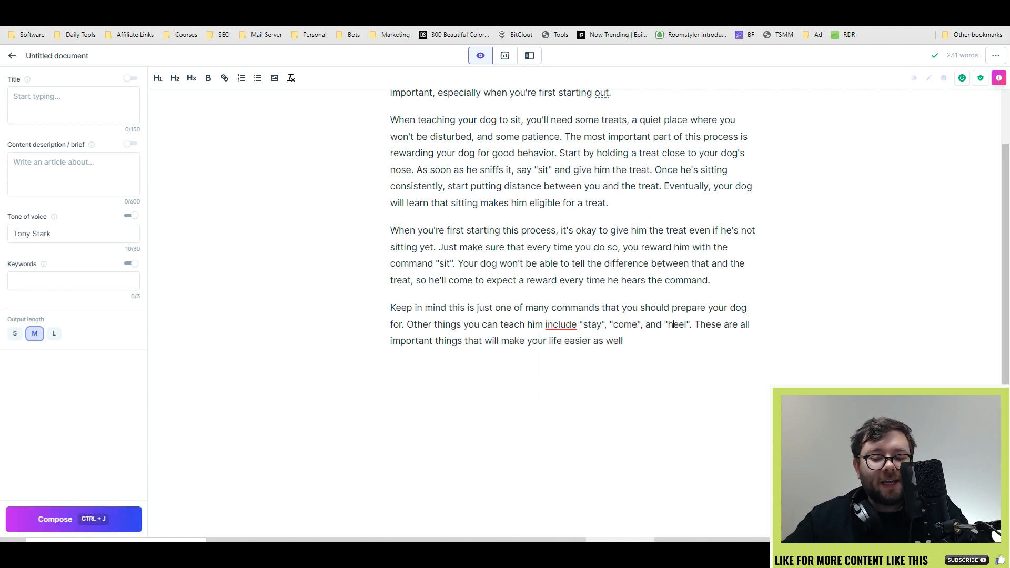
{"action": "scroll", "coordinate": [479, 330], "scroll_direction": "up", "scroll_amount": 2}
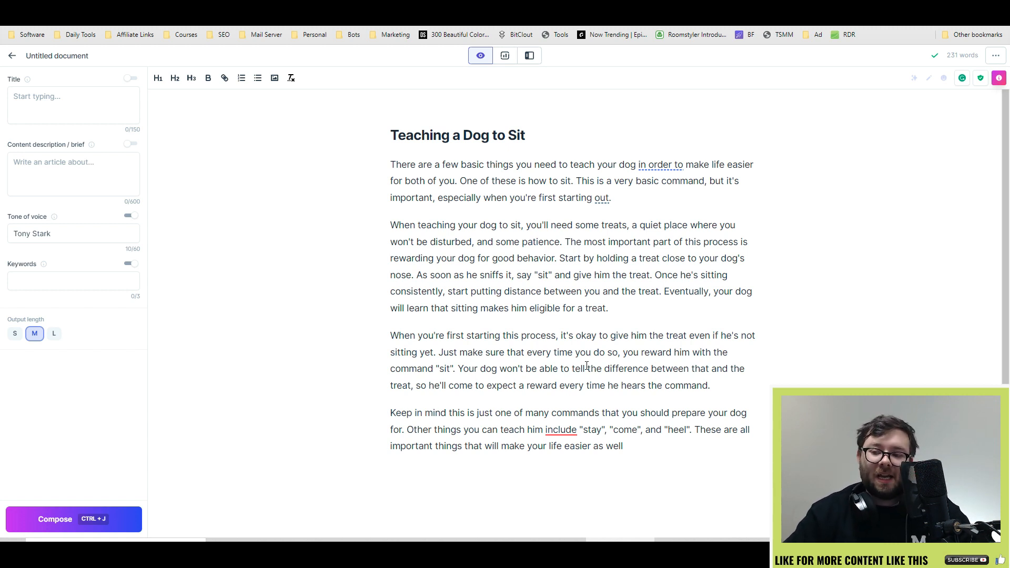
- End the fourth paragraph with a full stop and start a new line below it
{"action": "type", "text": "."}
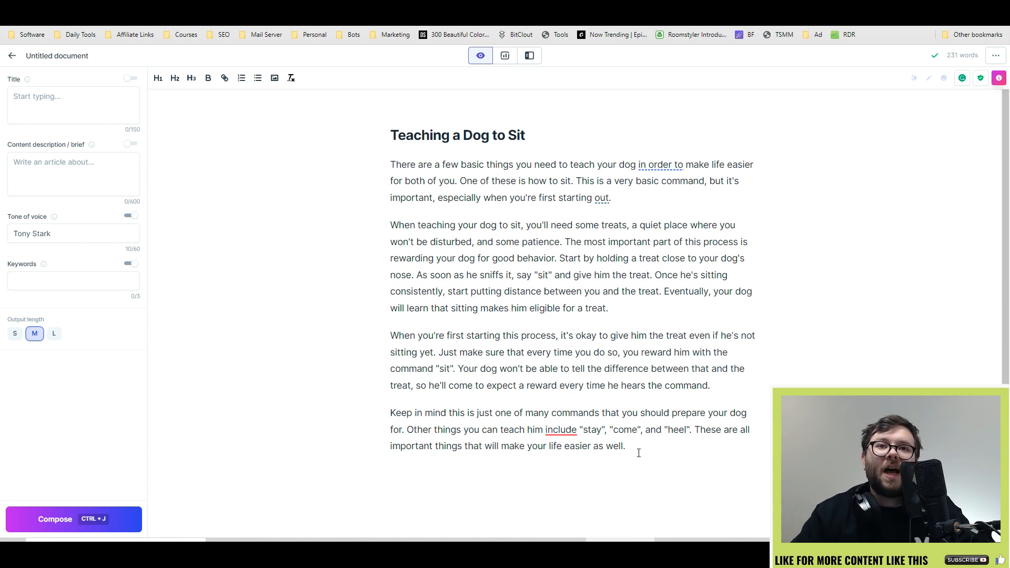
{"action": "key", "text": "Return"}
{"action": "scroll", "coordinate": [610, 431], "scroll_direction": "down", "scroll_amount": 1}
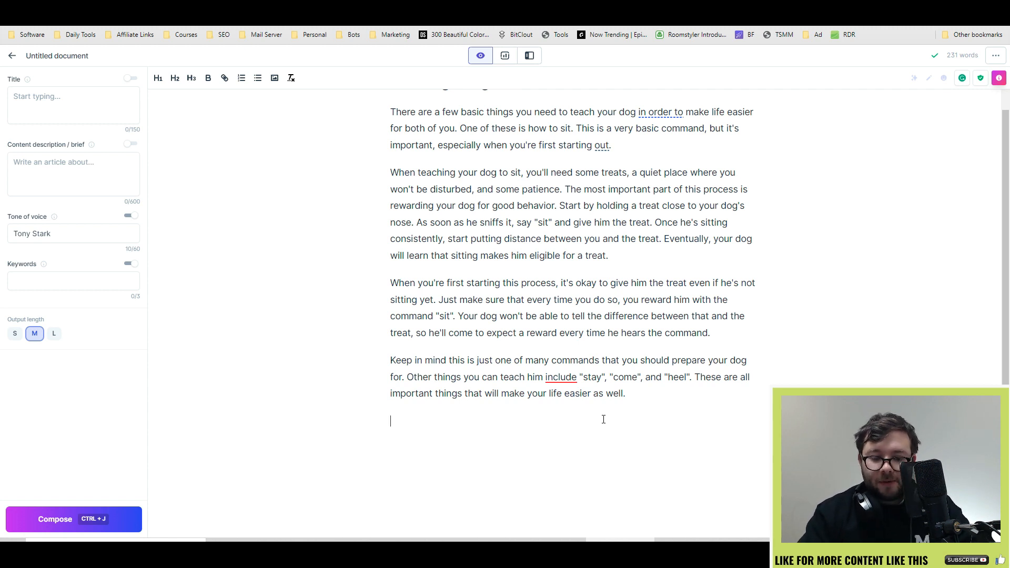
- Write the command "write a outline about teaching a dog to sit" on the new line and have Jarvis run it
{"action": "type", "text": "wr"}
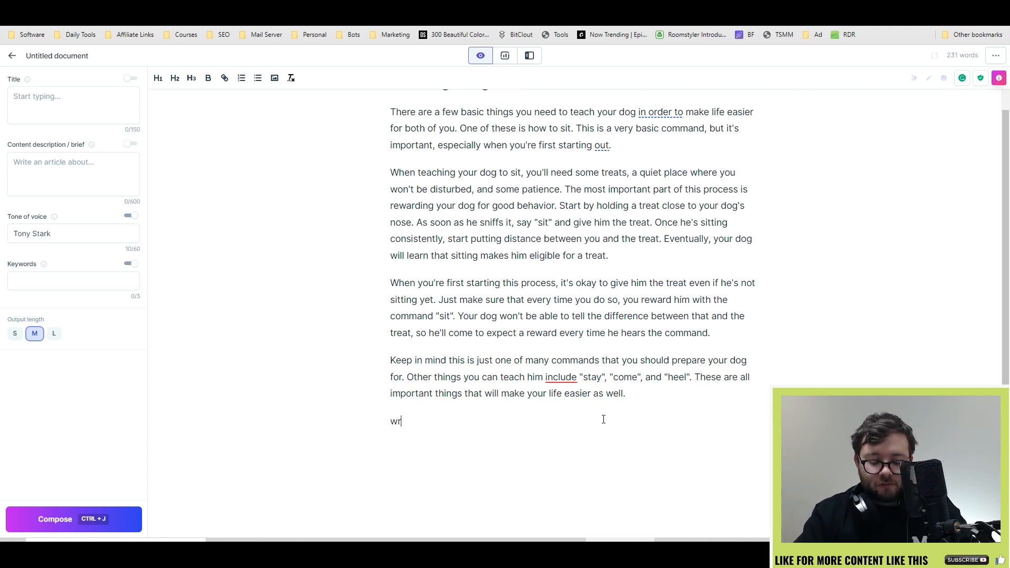
{"action": "type", "text": "ite a outline "}
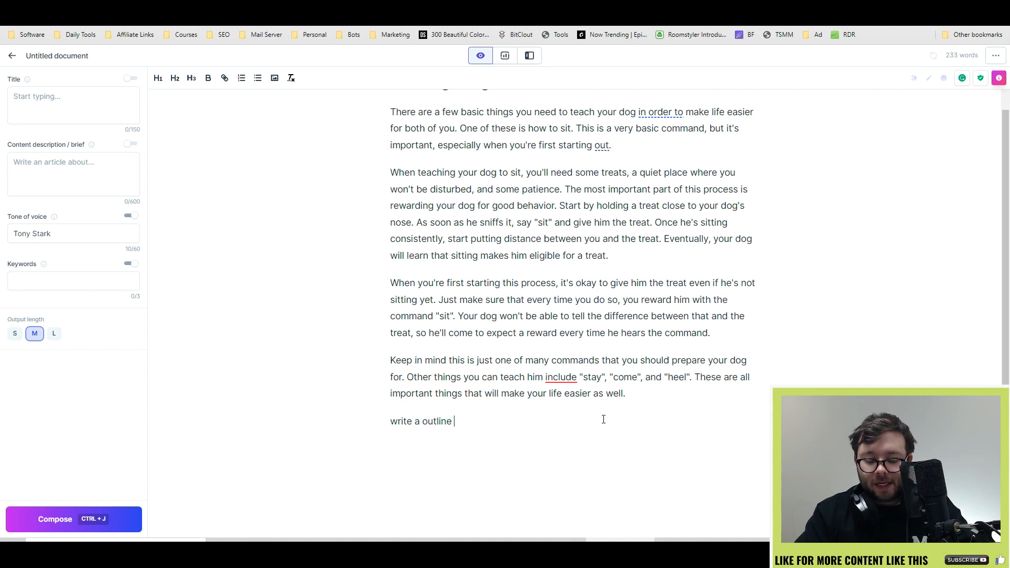
{"action": "type", "text": "about teaching a dog to sit"}
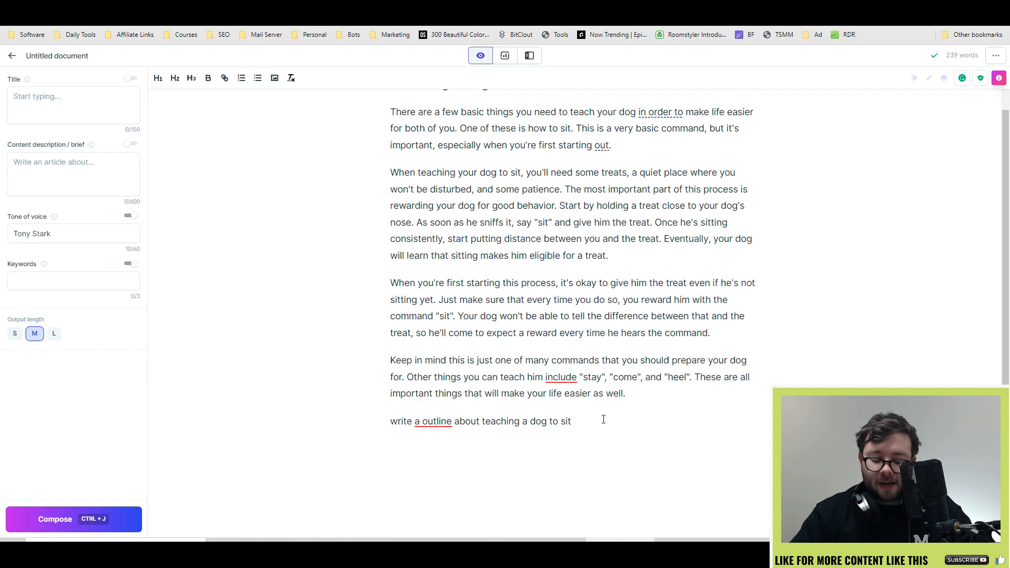
{"action": "key", "text": "shift+Home"}
{"action": "key", "text": "ctrl+j"}
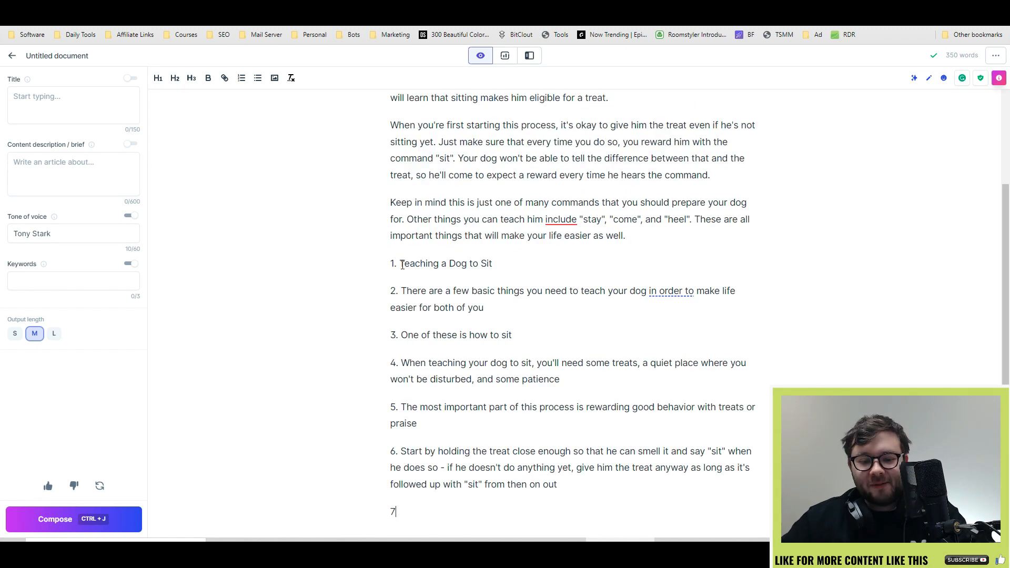
- Read the generated numbered outline and compare its points with the article's existing paragraphs
{"action": "left_click_drag", "start_coordinate": [400, 264], "coordinate": [493, 264]}
{"action": "left_click_drag", "start_coordinate": [404, 290], "coordinate": [606, 291]}
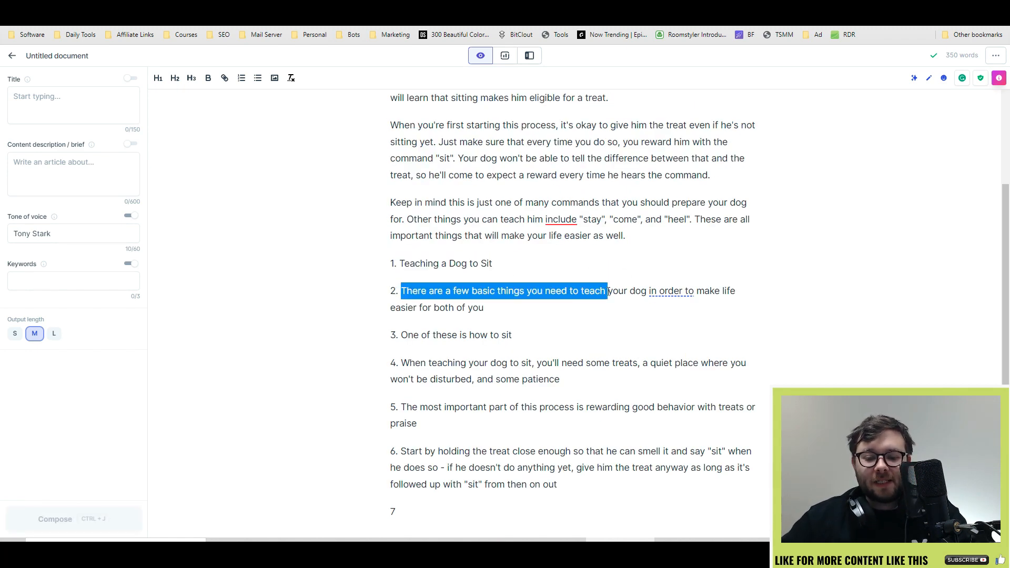
{"action": "left_click", "coordinate": [664, 290]}
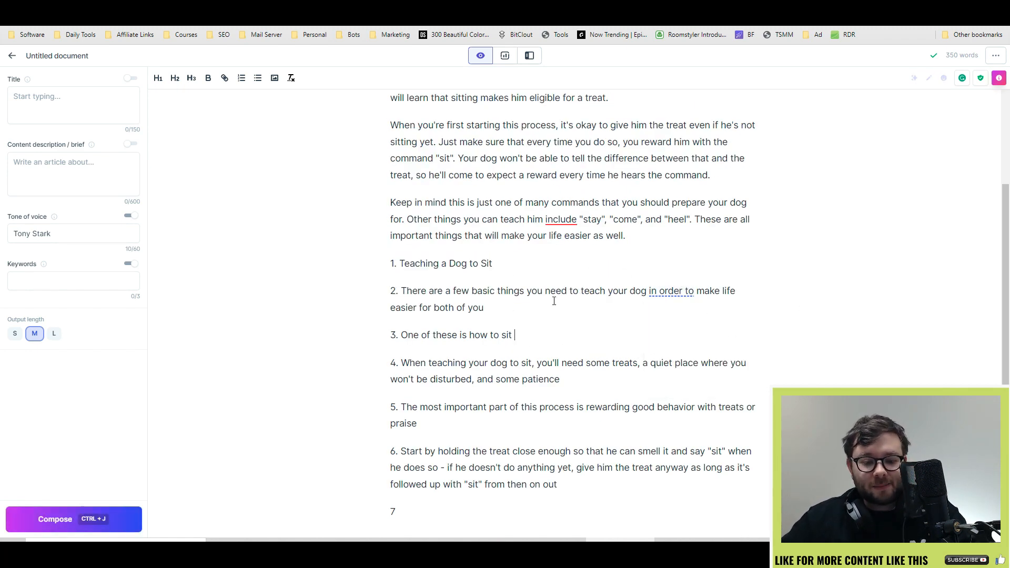
{"action": "scroll", "coordinate": [495, 289], "scroll_direction": "down", "scroll_amount": 2}
{"action": "left_click_drag", "start_coordinate": [422, 251], "coordinate": [660, 258]}
{"action": "left_click", "coordinate": [658, 339]}
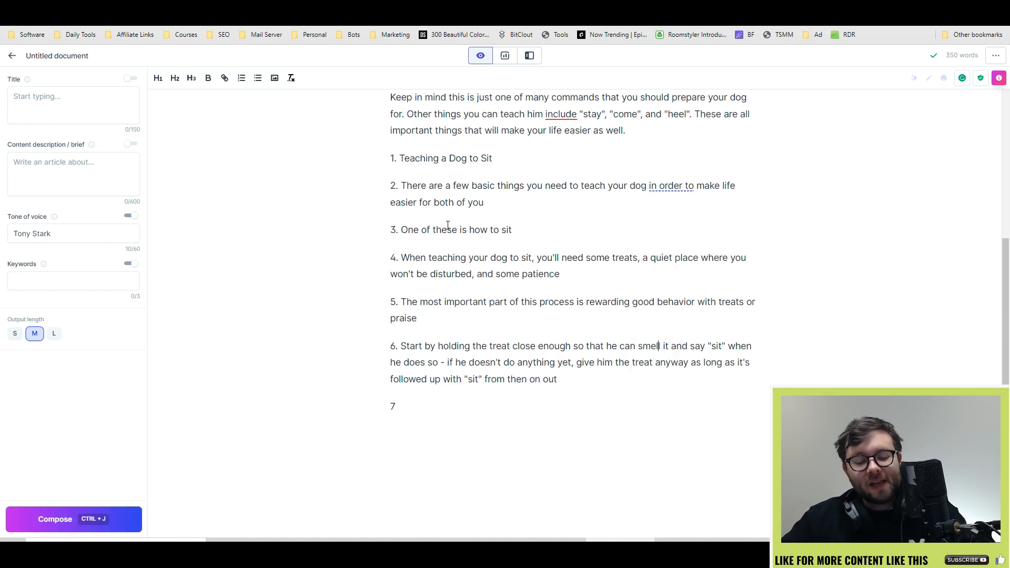
{"action": "scroll", "coordinate": [463, 347], "scroll_direction": "down", "scroll_amount": 1}
{"action": "scroll", "coordinate": [430, 334], "scroll_direction": "up", "scroll_amount": 6}
{"action": "scroll", "coordinate": [441, 149], "scroll_direction": "down", "scroll_amount": 2}
{"action": "scroll", "coordinate": [495, 366], "scroll_direction": "up", "scroll_amount": 3}
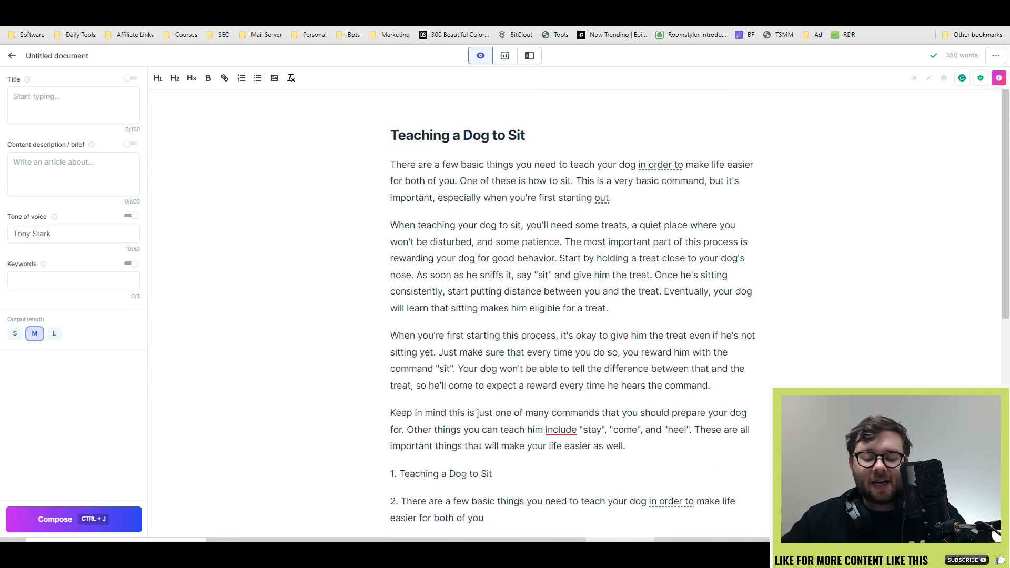
{"action": "scroll", "coordinate": [763, 284], "scroll_direction": "down", "scroll_amount": 4}
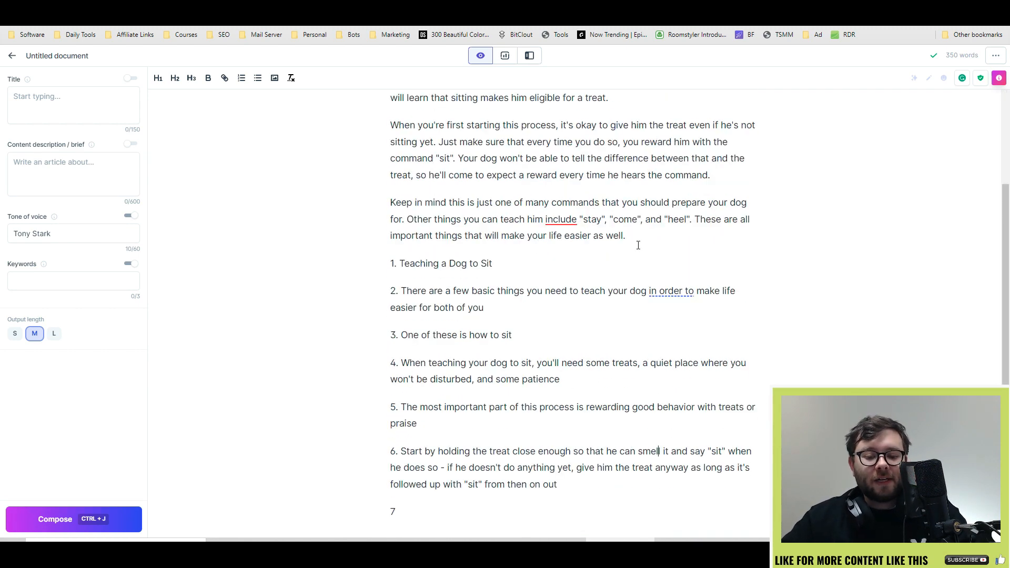
{"action": "scroll", "coordinate": [475, 296], "scroll_direction": "down", "scroll_amount": 1}
{"action": "scroll", "coordinate": [578, 316], "scroll_direction": "up", "scroll_amount": 5}
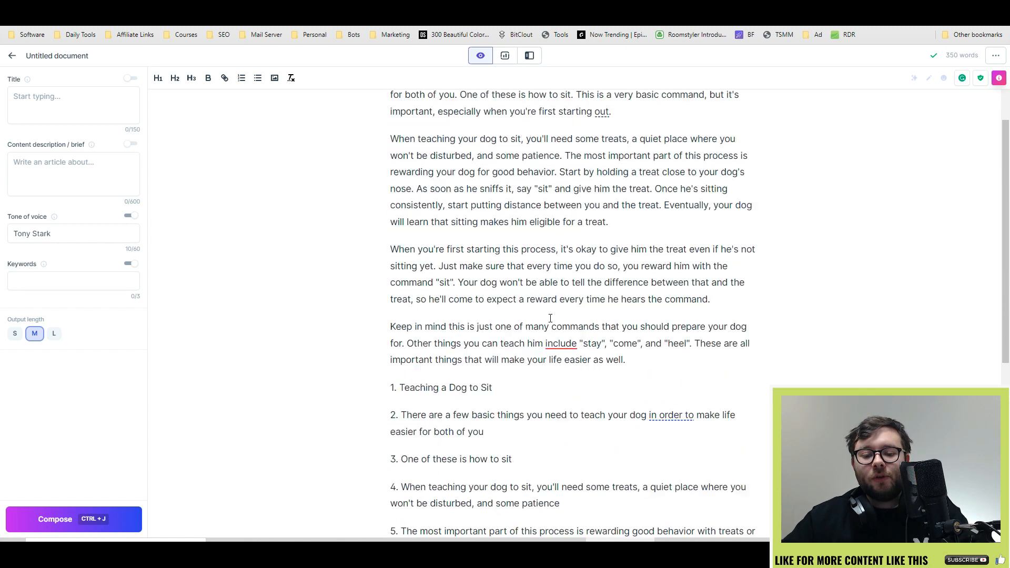
{"action": "scroll", "coordinate": [624, 300], "scroll_direction": "down", "scroll_amount": 5}
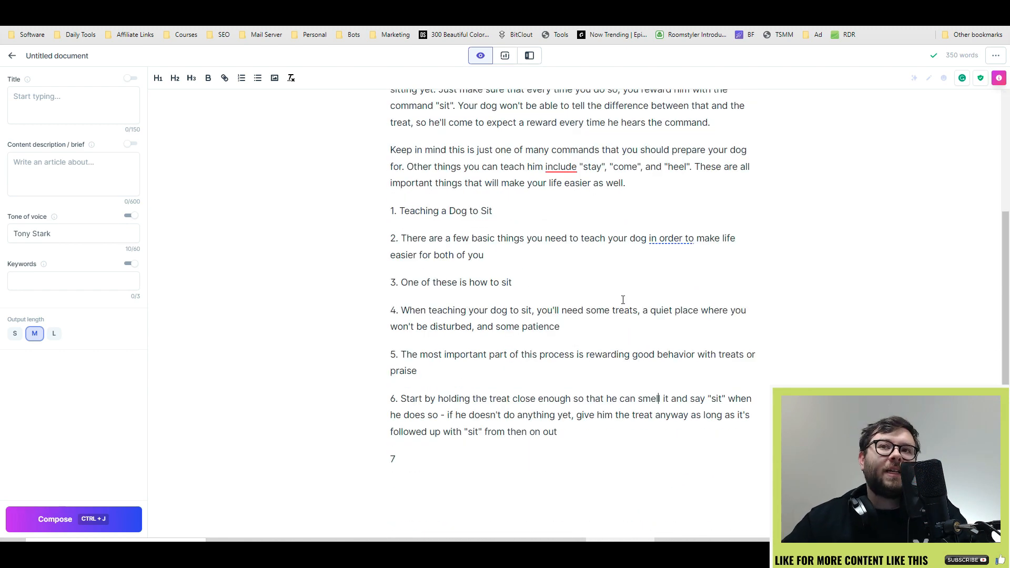
- Replace the whole generated outline, including the stray "7", with a "***" separator line below the last paragraph
{"action": "left_click_drag", "start_coordinate": [442, 465], "coordinate": [356, 216]}
{"action": "key", "text": "BackSpace"}
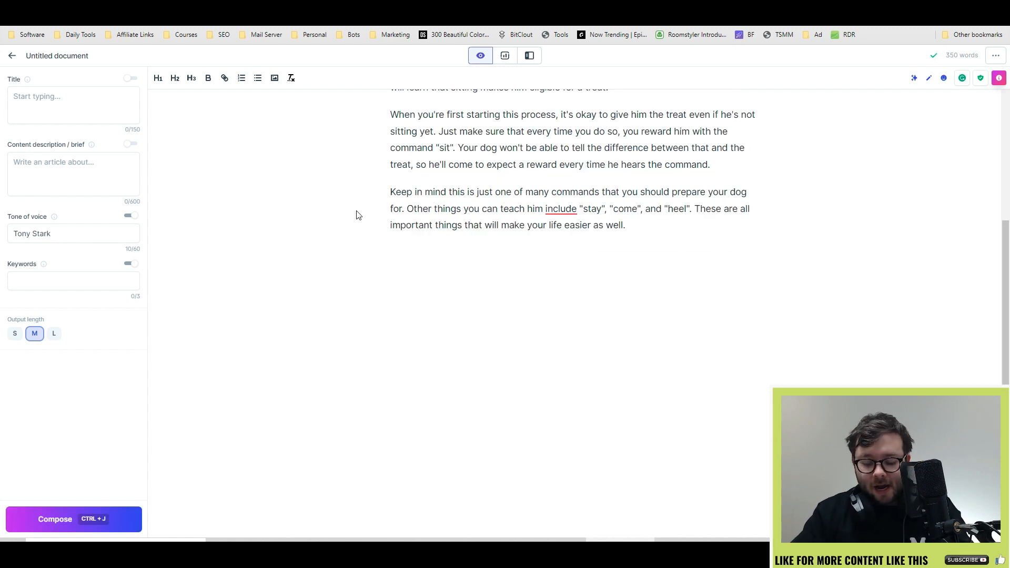
{"action": "type", "text": "***"}
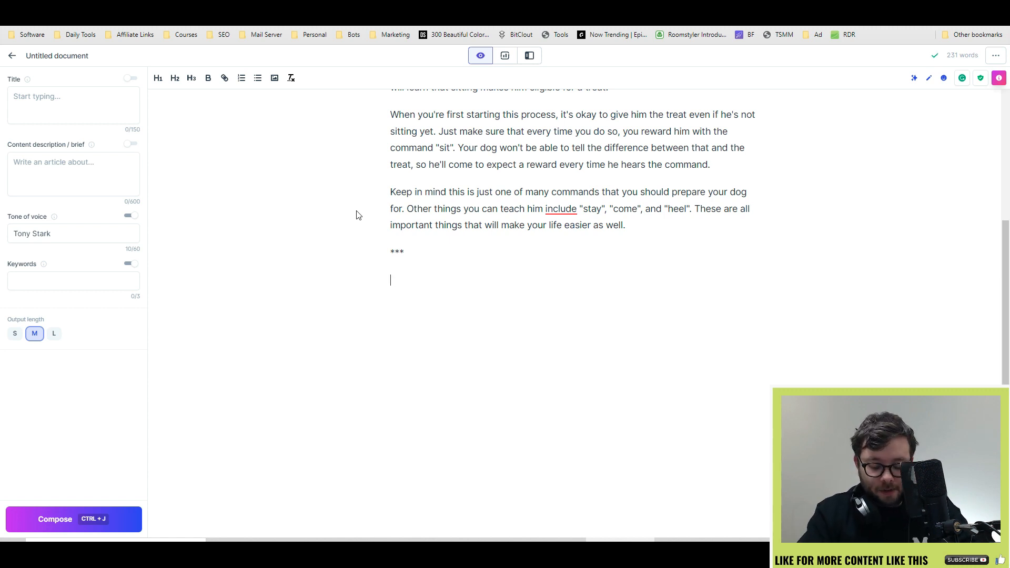
- Write the command "write an outline on how to train a dog to sit" below the separator and have Jarvis run it
{"action": "type", "text": "write an "}
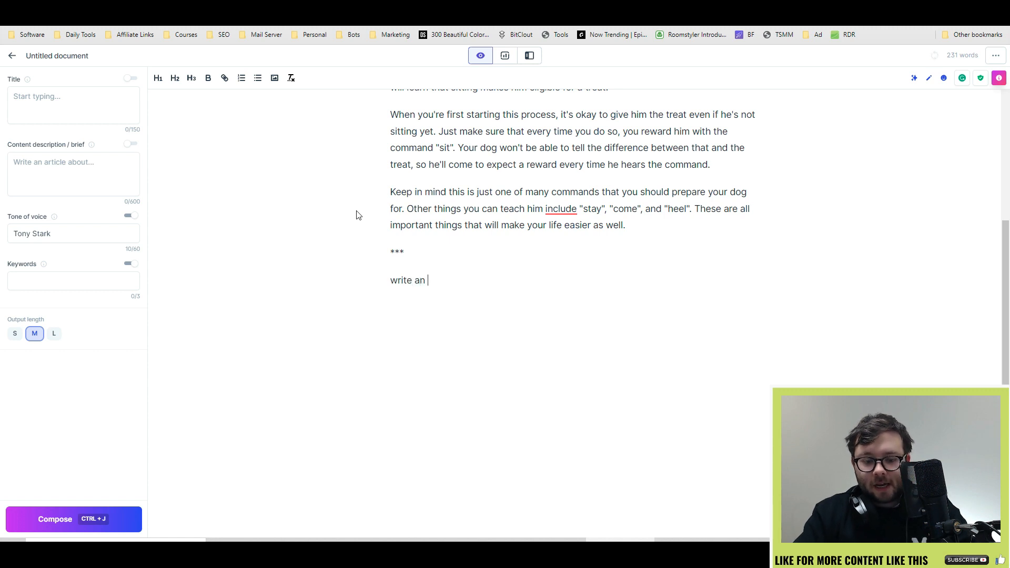
{"action": "type", "text": "outline on how to"}
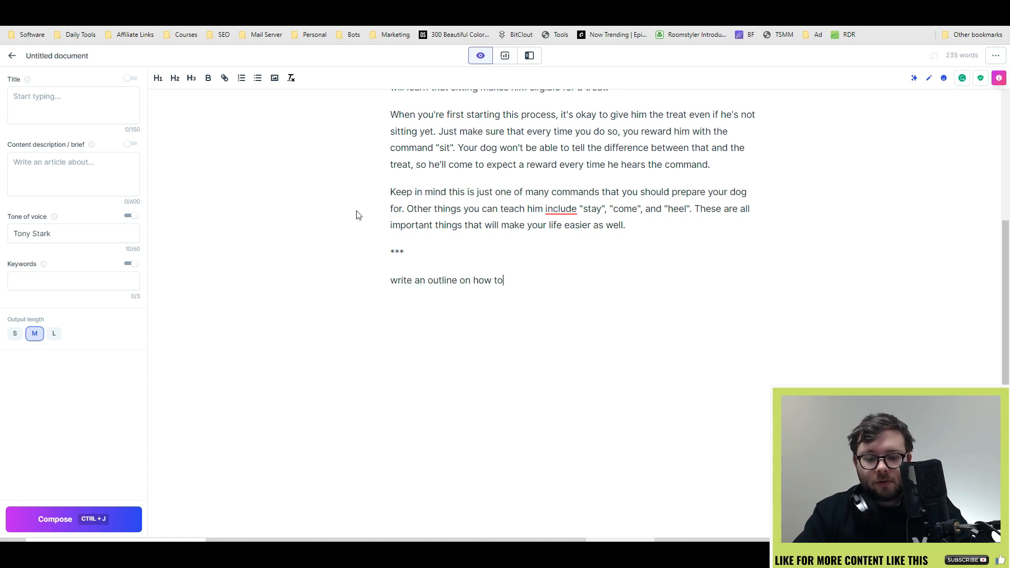
{"action": "type", "text": " train a dog to sit"}
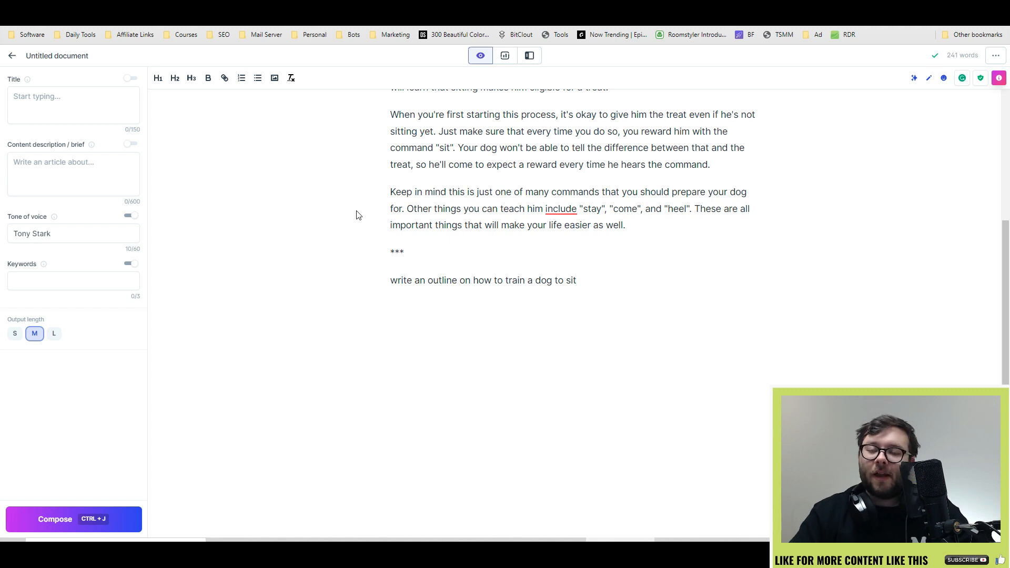
{"action": "key", "text": "shift+Home"}
{"action": "key", "text": "ctrl+j"}
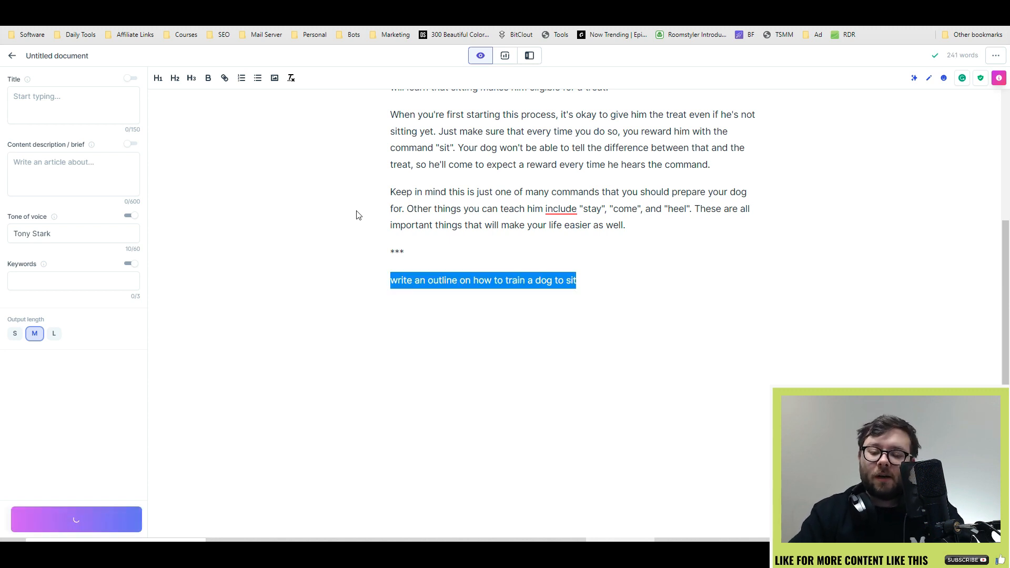
- Read through the six points of the new dog-training outline below the separator
{"action": "scroll", "coordinate": [456, 307], "scroll_direction": "up", "scroll_amount": 1}
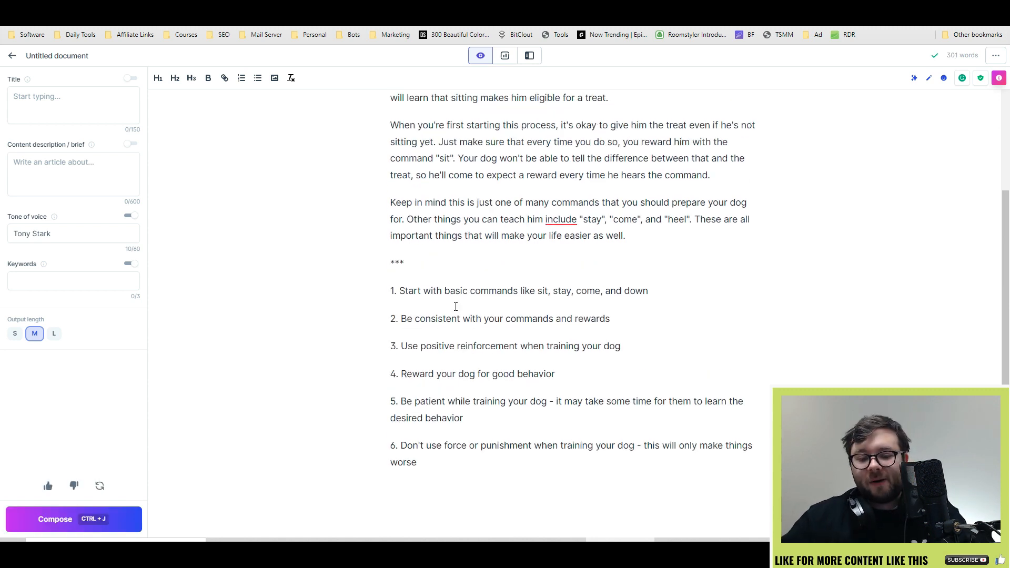
{"action": "left_click_drag", "start_coordinate": [405, 295], "coordinate": [651, 292]}
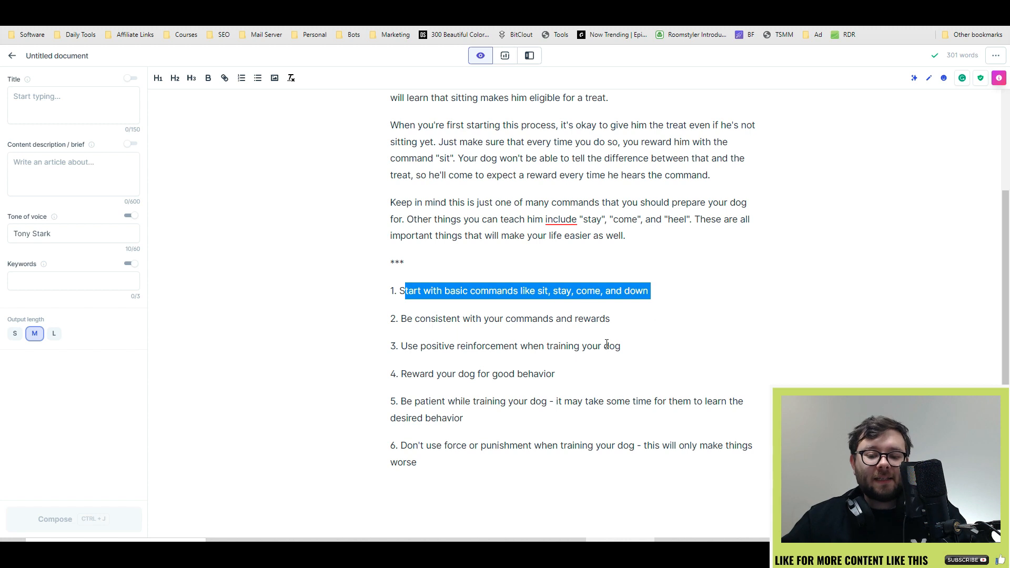
{"action": "scroll", "coordinate": [607, 343], "scroll_direction": "down", "scroll_amount": 1}
{"action": "left_click_drag", "start_coordinate": [413, 267], "coordinate": [599, 266]}
{"action": "left_click_drag", "start_coordinate": [406, 298], "coordinate": [654, 302]}
{"action": "scroll", "coordinate": [654, 303], "scroll_direction": "down", "scroll_amount": 1}
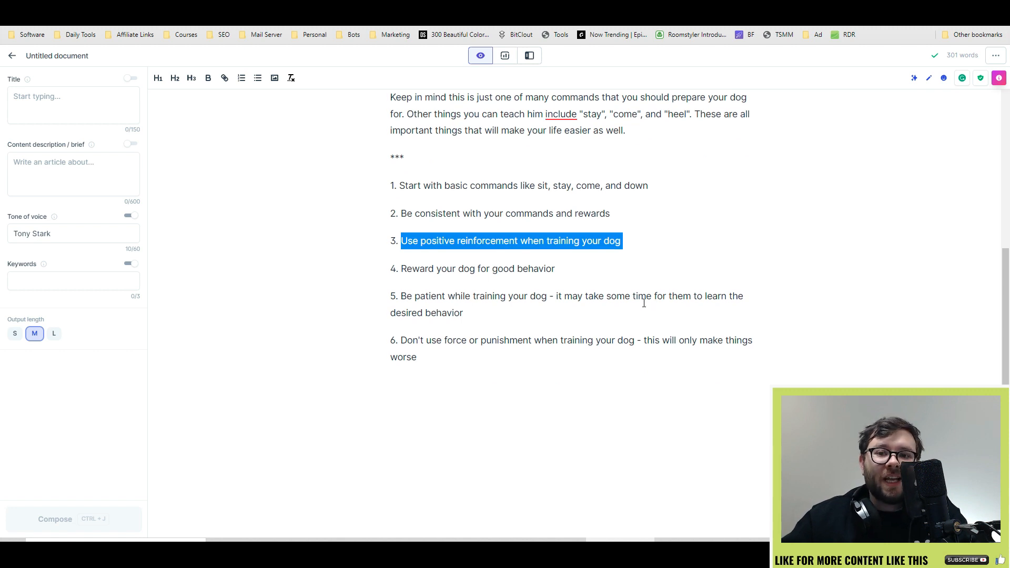
{"action": "left_click_drag", "start_coordinate": [407, 269], "coordinate": [642, 270]}
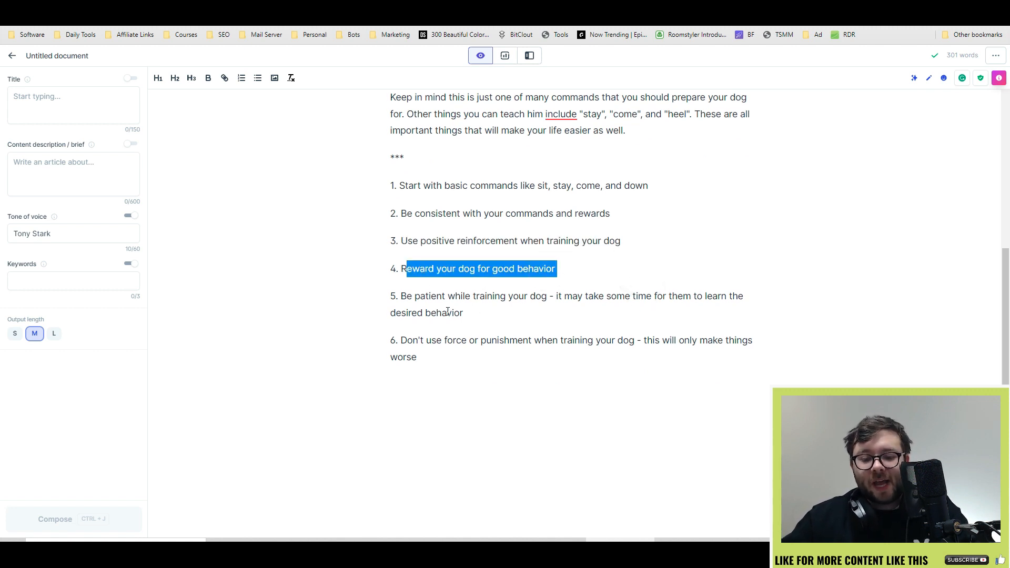
{"action": "left_click_drag", "start_coordinate": [401, 296], "coordinate": [518, 292]}
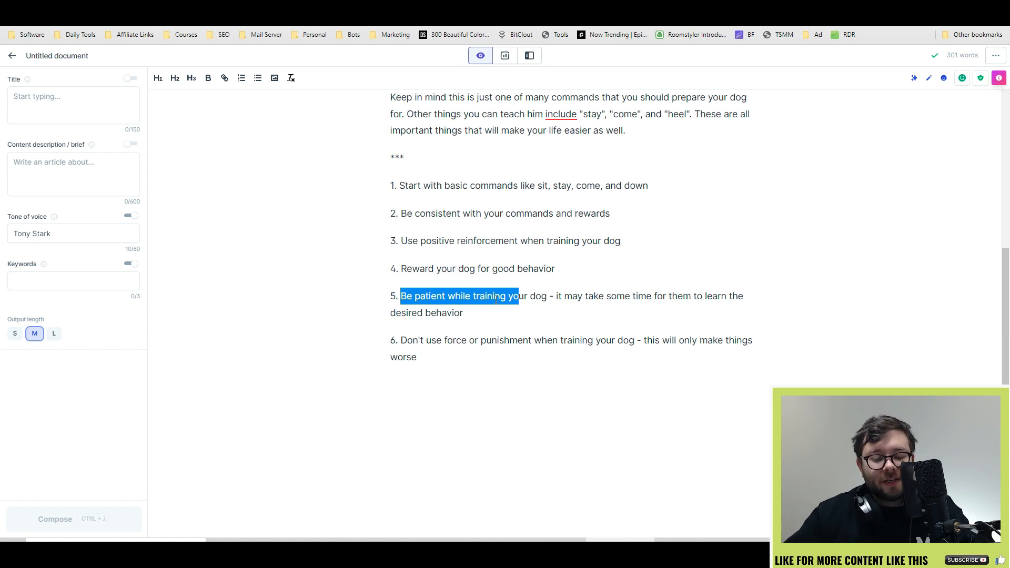
{"action": "left_click_drag", "start_coordinate": [401, 340], "coordinate": [553, 342]}
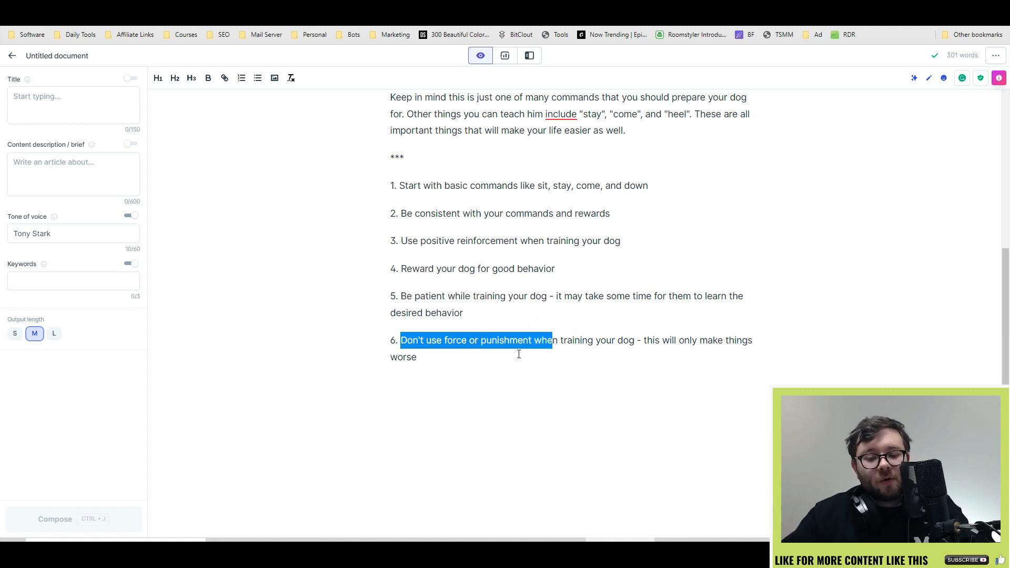
{"action": "scroll", "coordinate": [518, 353], "scroll_direction": "up", "scroll_amount": 1}
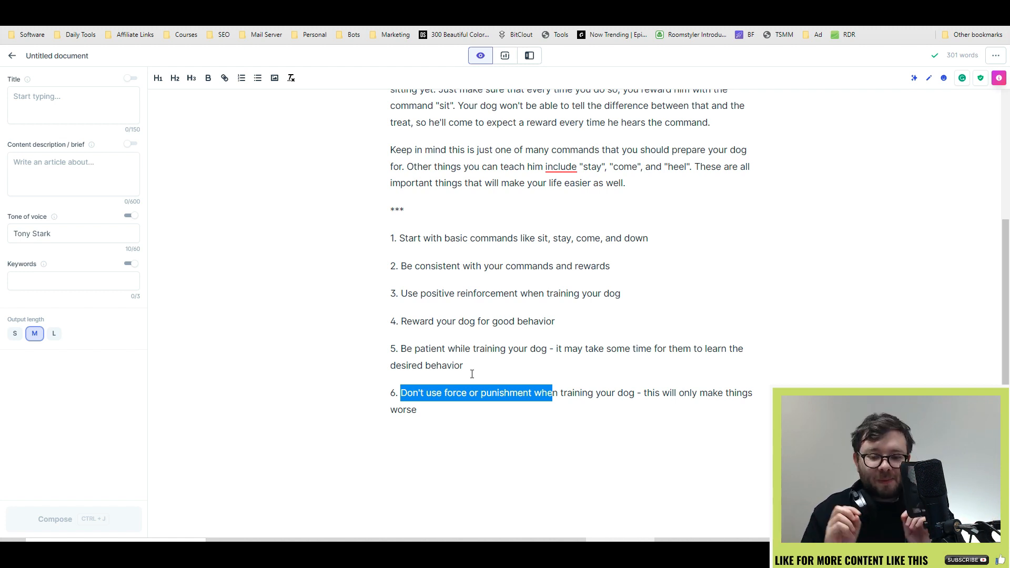
- Remove the numbers from the six outline points and format the first point as a subheading
{"action": "left_click_drag", "start_coordinate": [401, 239], "coordinate": [384, 350]}
{"action": "key", "text": "BackSpace"}
{"action": "key", "text": "BackSpace"}
{"action": "key", "text": "BackSpace"}
{"action": "key", "text": "BackSpace"}
{"action": "key", "text": "BackSpace"}
{"action": "left_click_drag", "start_coordinate": [401, 393], "coordinate": [371, 394]}
{"action": "key", "text": "BackSpace"}
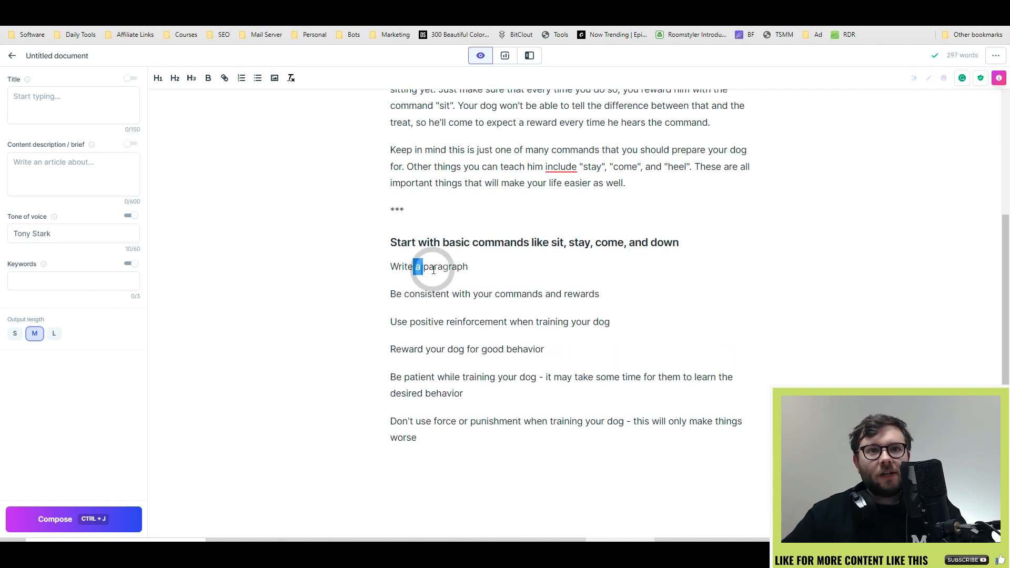
- Complete the command "Write a paragraph about the title above" under the "Start with basic commands" subheading and have Jarvis run it
{"action": "left_click_drag", "start_coordinate": [433, 270], "coordinate": [471, 266]}
{"action": "left_click", "coordinate": [449, 269]}
{"action": "left_click", "coordinate": [485, 266]}
{"action": "type", "text": "ab"}
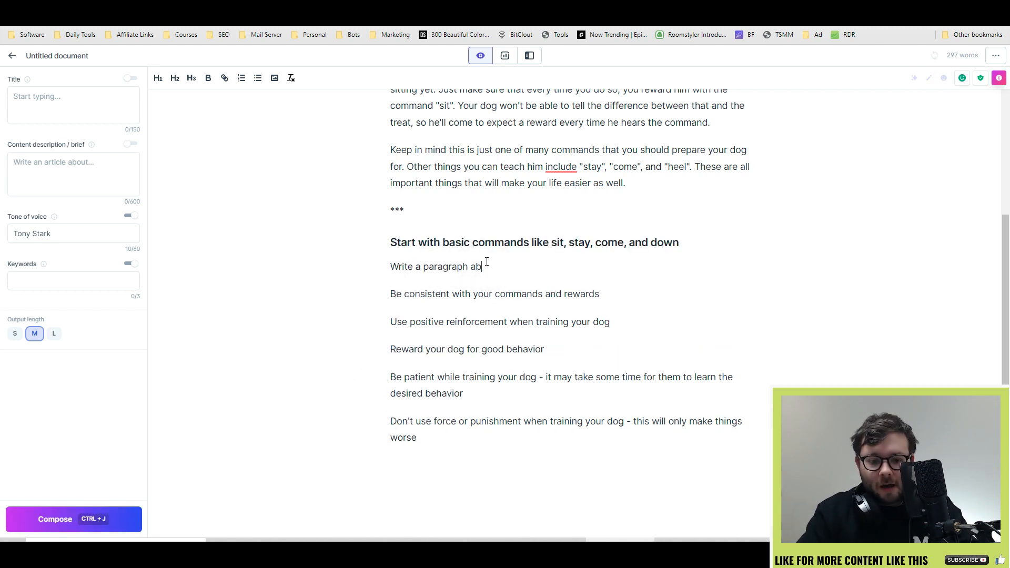
{"action": "type", "text": "out the title above"}
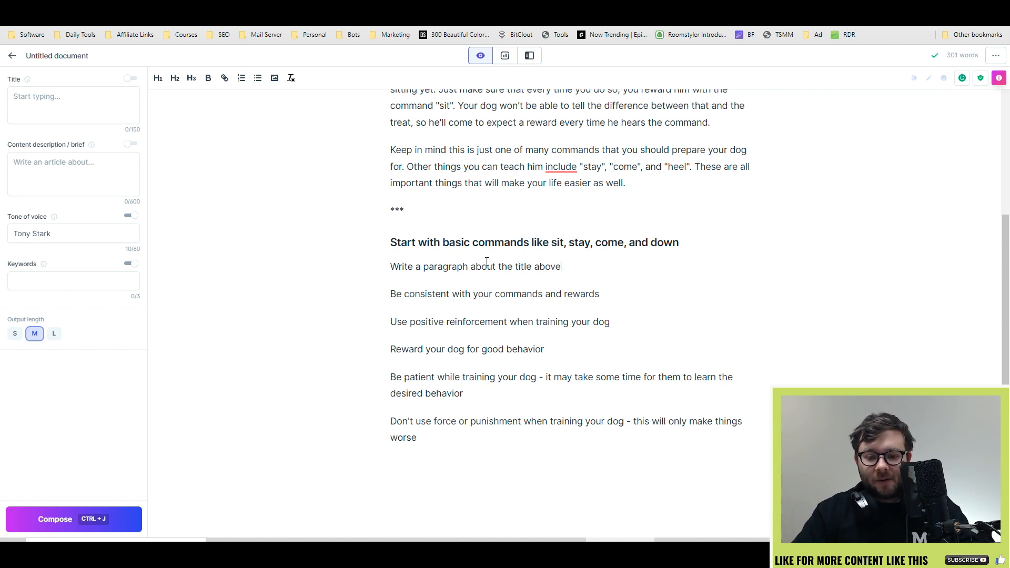
{"action": "key", "text": "ctrl+j"}
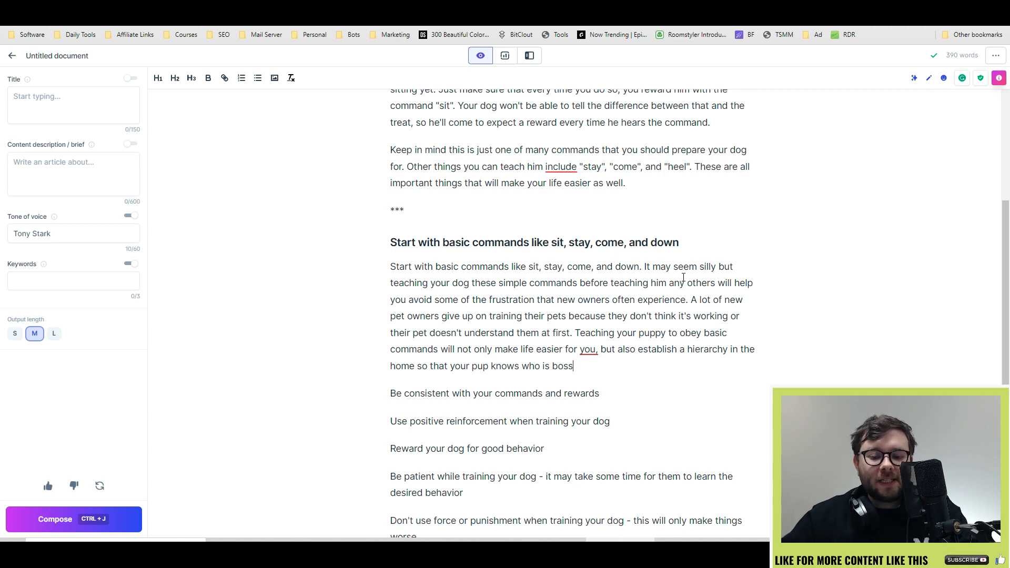
- End the generated paragraph with a full stop and format "Be consistent with your commands and rewards" as a level-2 heading
{"action": "scroll", "coordinate": [513, 281], "scroll_direction": "down", "scroll_amount": 1}
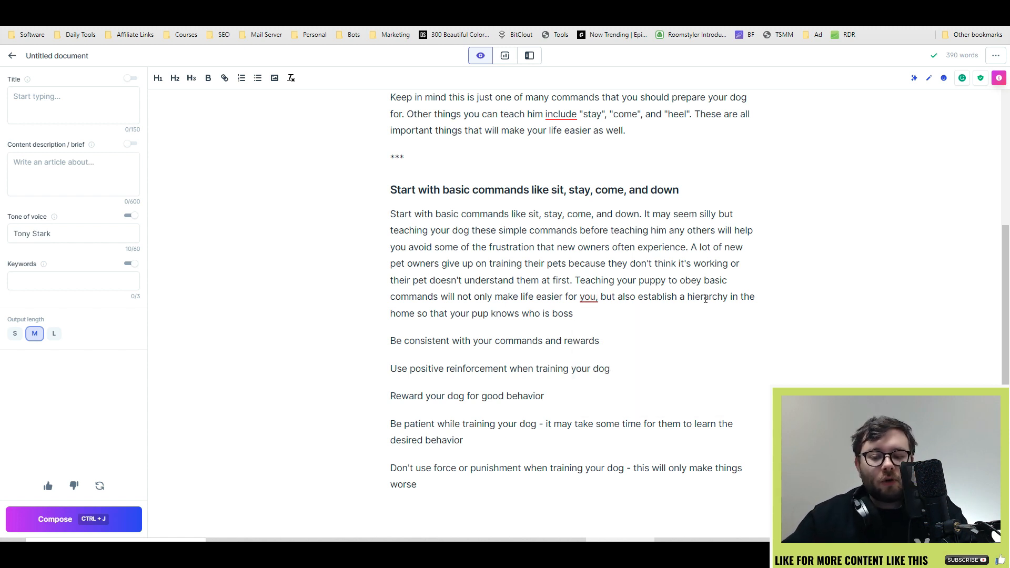
{"action": "scroll", "coordinate": [754, 299], "scroll_direction": "down", "scroll_amount": 1}
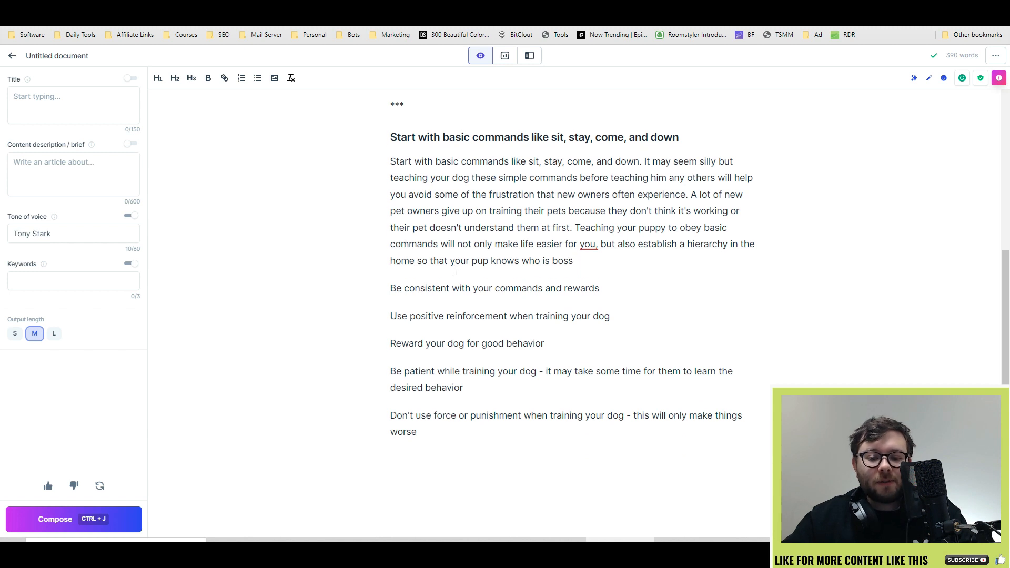
{"action": "type", "text": "."}
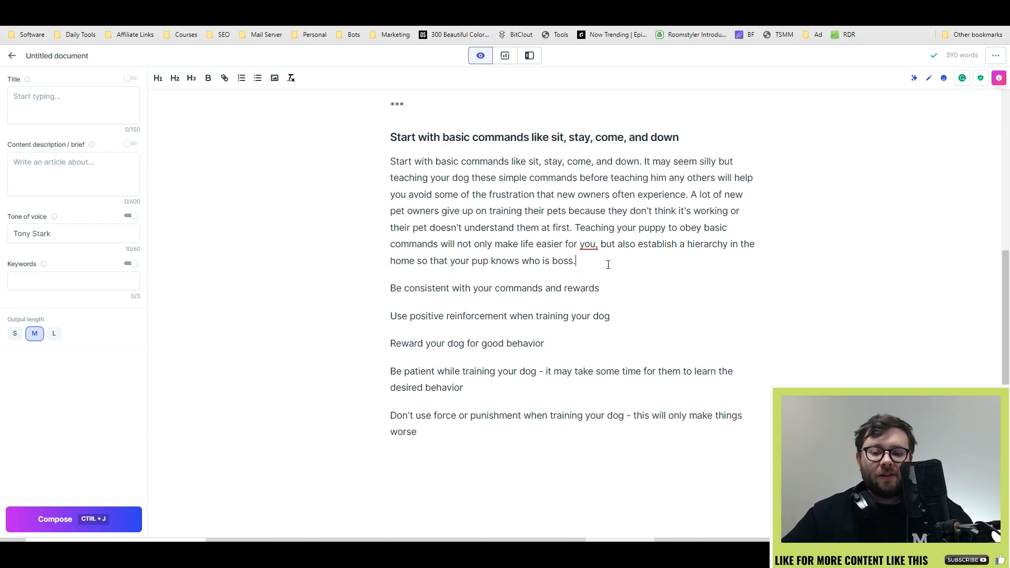
{"action": "triple_click", "coordinate": [510, 293]}
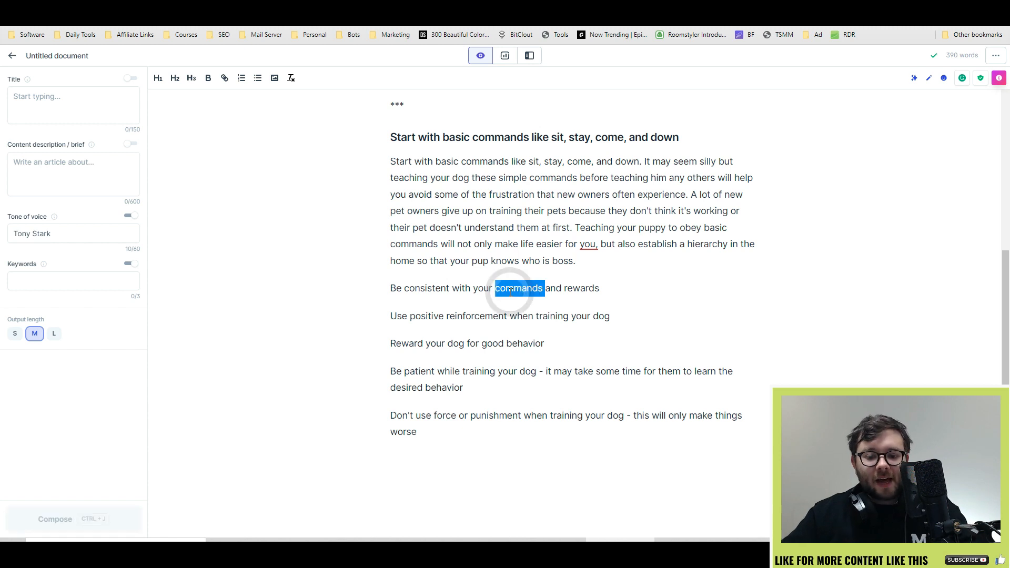
{"action": "left_click", "coordinate": [173, 82]}
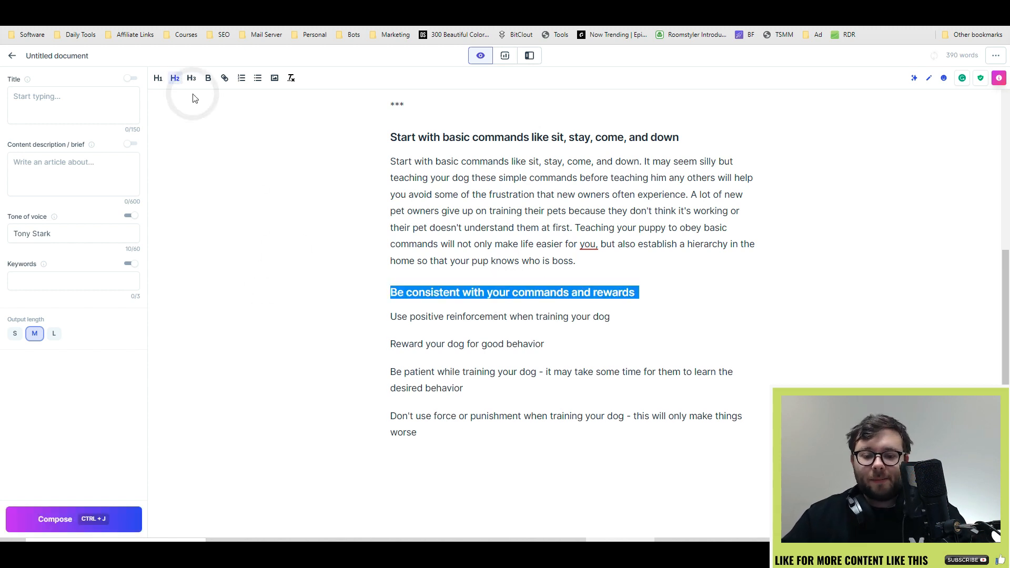
- Write the command "write a paragraph about the title above" under the "Be consistent with your commands and rewards" heading and have Jarvis run it
{"action": "left_click", "coordinate": [695, 292]}
{"action": "key", "text": "Return"}
{"action": "type", "text": "write a paragraph about the title above"}
{"action": "left_click_drag", "start_coordinate": [626, 321], "coordinate": [383, 318]}
{"action": "left_click", "coordinate": [641, 320]}
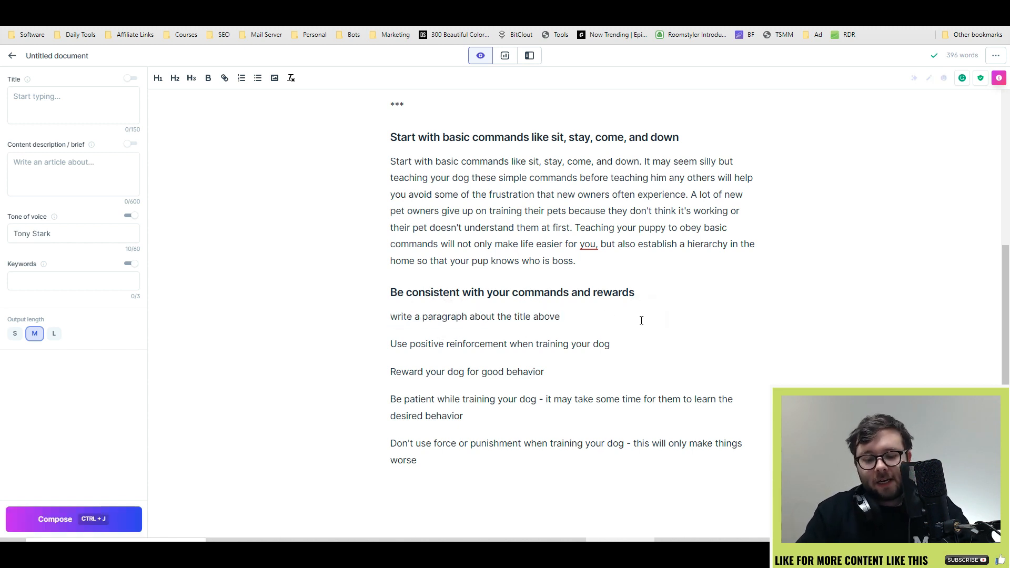
{"action": "key", "text": "ctrl+j"}
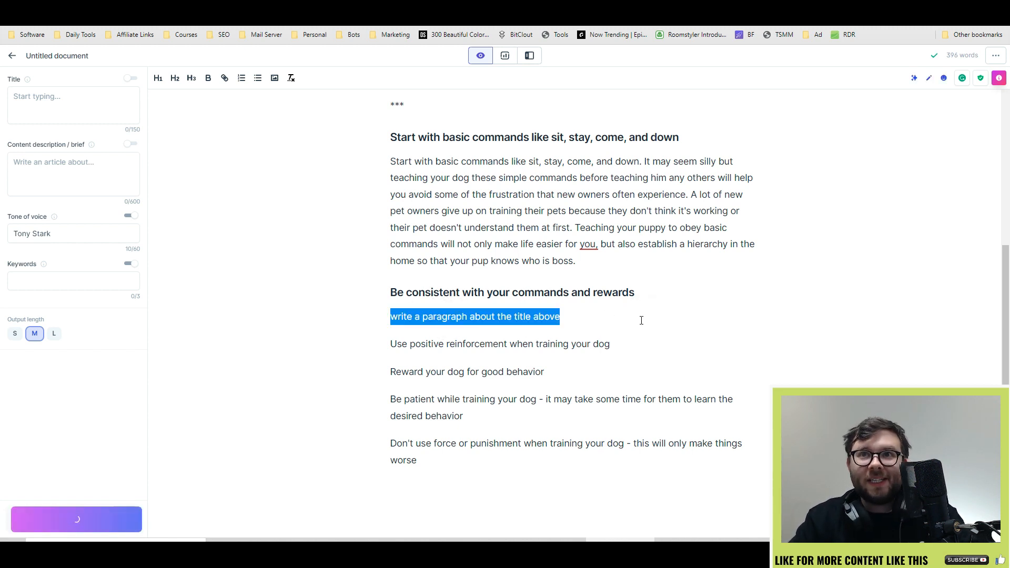
- Read through the text generated under the "Be consistent with your commands and rewards" heading
{"action": "scroll", "coordinate": [485, 283], "scroll_direction": "down", "scroll_amount": 2}
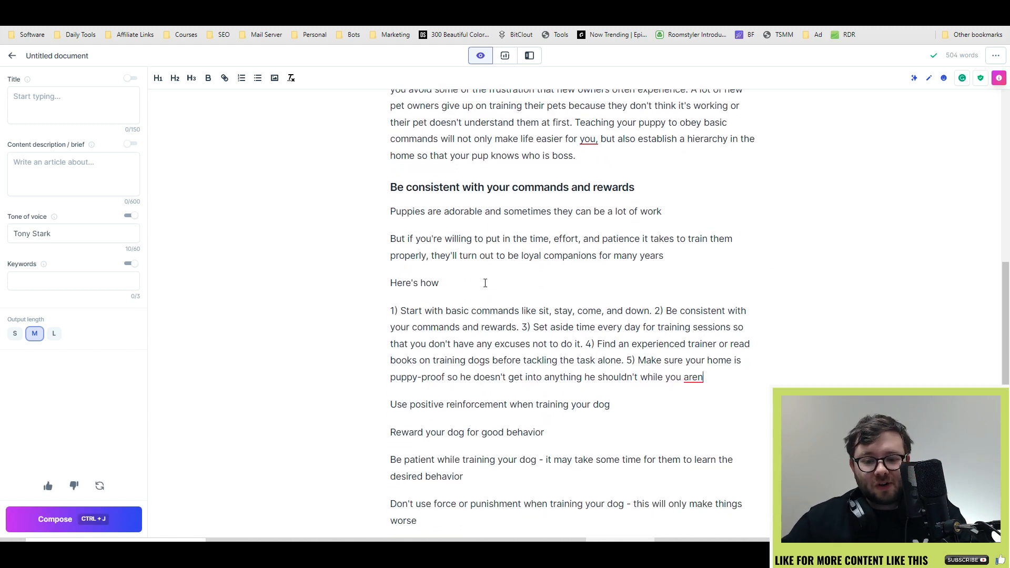
{"action": "left_click_drag", "start_coordinate": [417, 250], "coordinate": [577, 257]}
{"action": "left_click", "coordinate": [605, 271]}
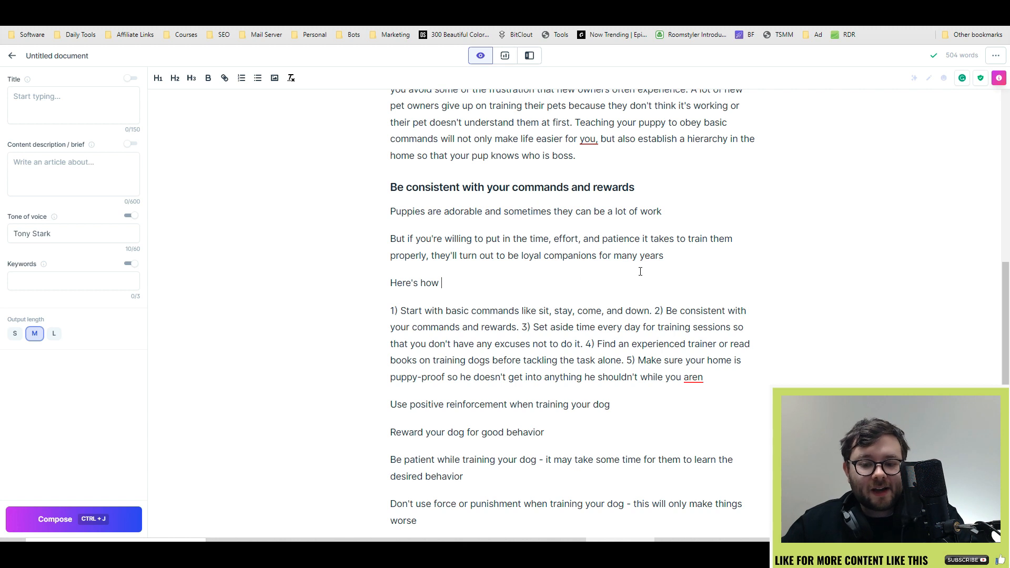
{"action": "scroll", "coordinate": [640, 271], "scroll_direction": "down", "scroll_amount": 1}
{"action": "left_click_drag", "start_coordinate": [451, 210], "coordinate": [533, 205]}
{"action": "left_click", "coordinate": [582, 214]}
{"action": "scroll", "coordinate": [437, 242], "scroll_direction": "down", "scroll_amount": 1}
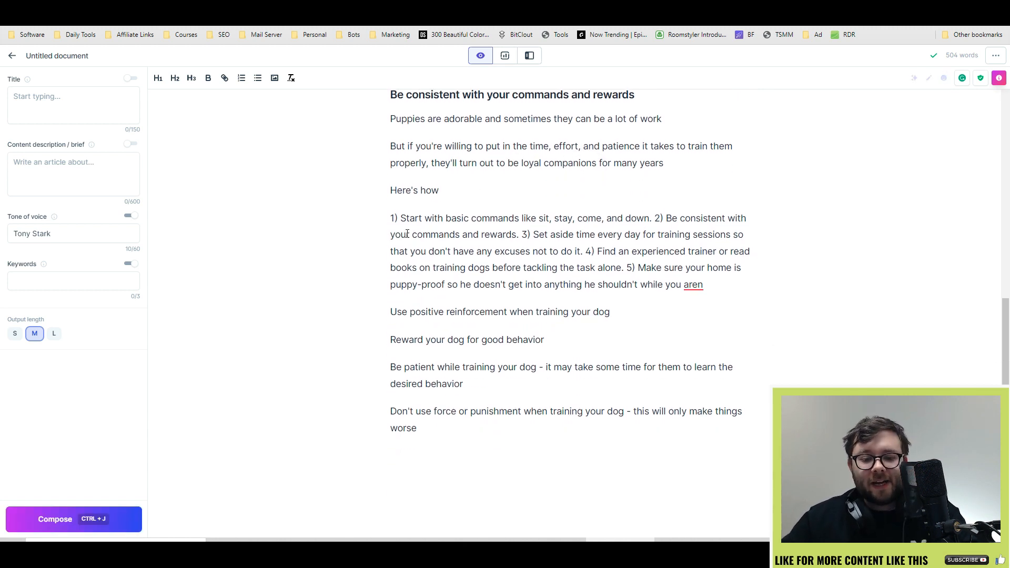
- Split the run-on list under "Here's how" so that each of the five numbered tips stands on its own line
{"action": "left_click_drag", "start_coordinate": [394, 205], "coordinate": [673, 202]}
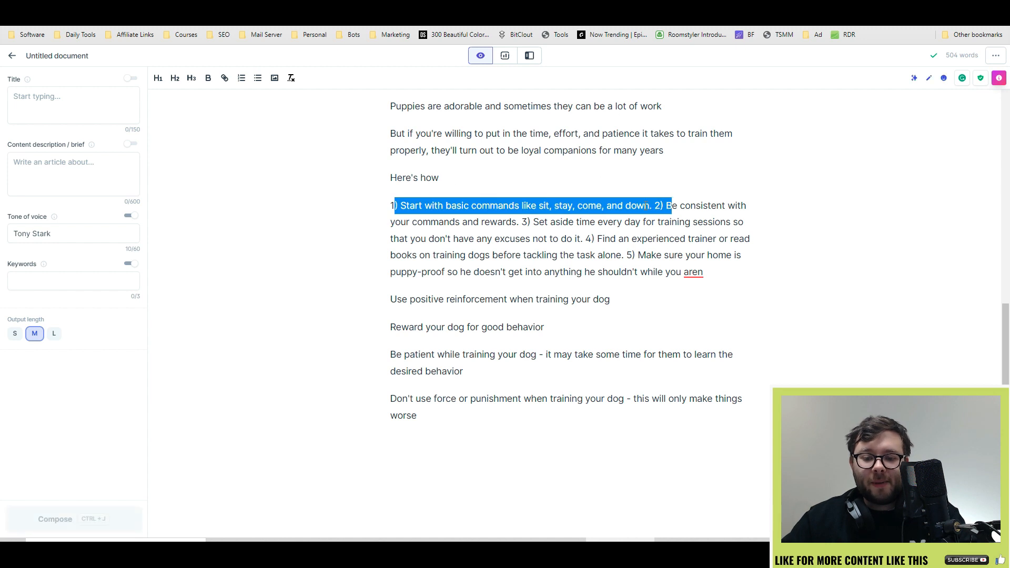
{"action": "left_click", "coordinate": [657, 206]}
{"action": "key", "text": "Return"}
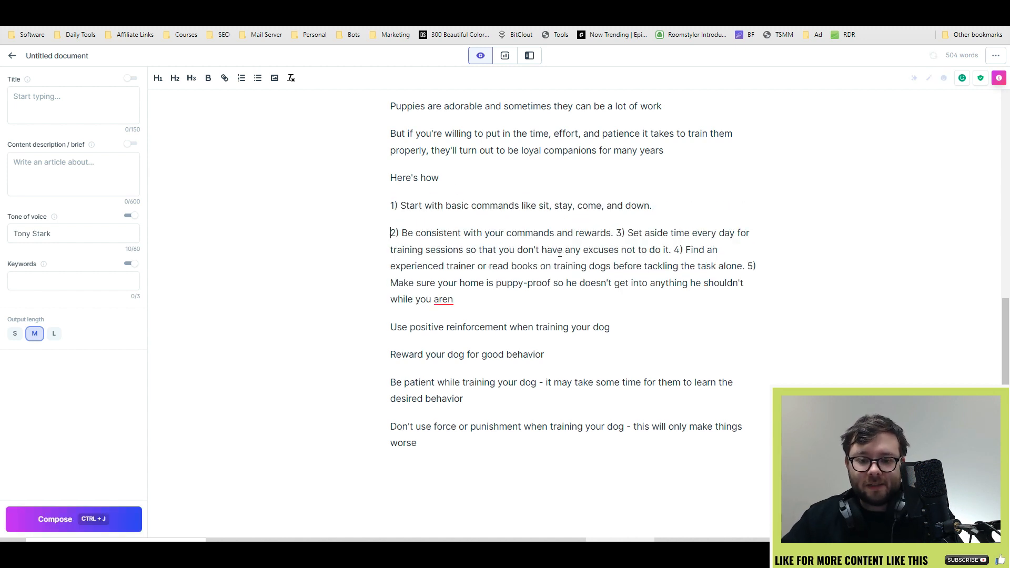
{"action": "left_click", "coordinate": [617, 233]}
{"action": "key", "text": "Return"}
{"action": "left_click", "coordinate": [443, 276]}
{"action": "key", "text": "Return"}
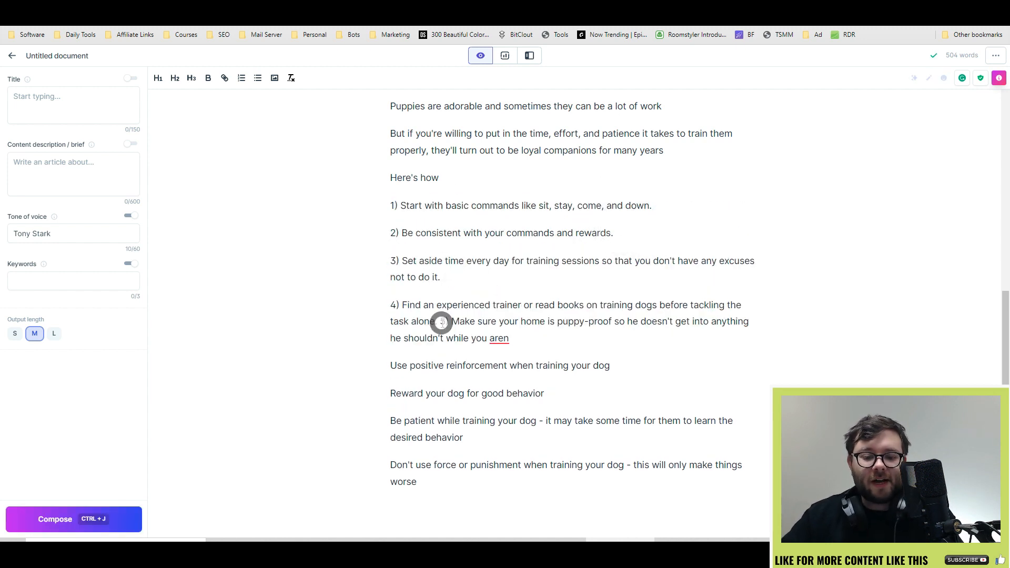
{"action": "left_click", "coordinate": [441, 322]}
{"action": "key", "text": "Return"}
- Format the outline point "Use positive reinforcement when training your dog" as a level-2 heading
{"action": "scroll", "coordinate": [488, 368], "scroll_direction": "down", "scroll_amount": 1}
{"action": "triple_click", "coordinate": [395, 339]}
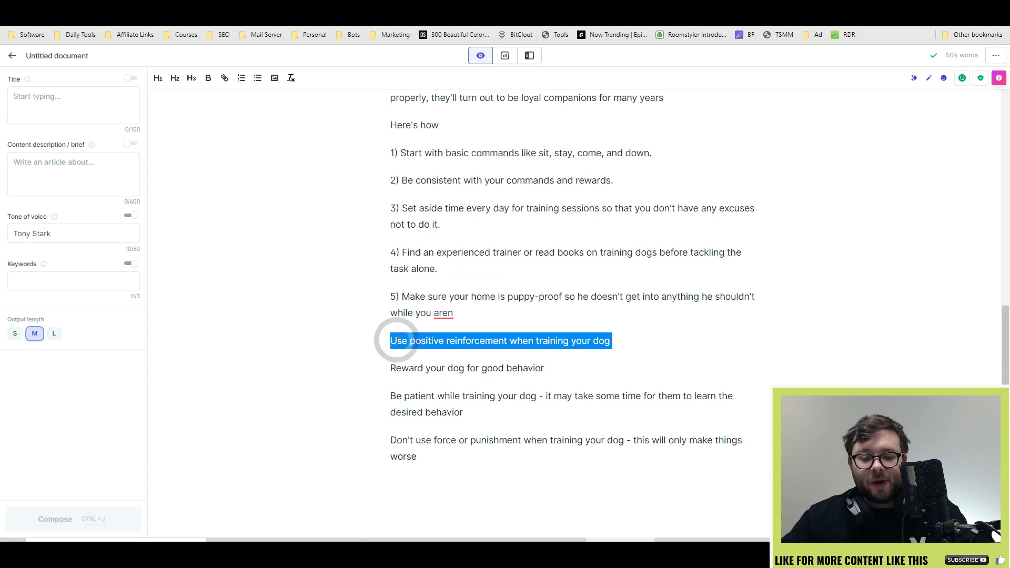
{"action": "left_click", "coordinate": [176, 79]}
- Have Jarvis finish the cut-off sentence of the fifth tip and delete the surplus text generated after it
{"action": "left_click", "coordinate": [506, 337]}
{"action": "left_click", "coordinate": [495, 322]}
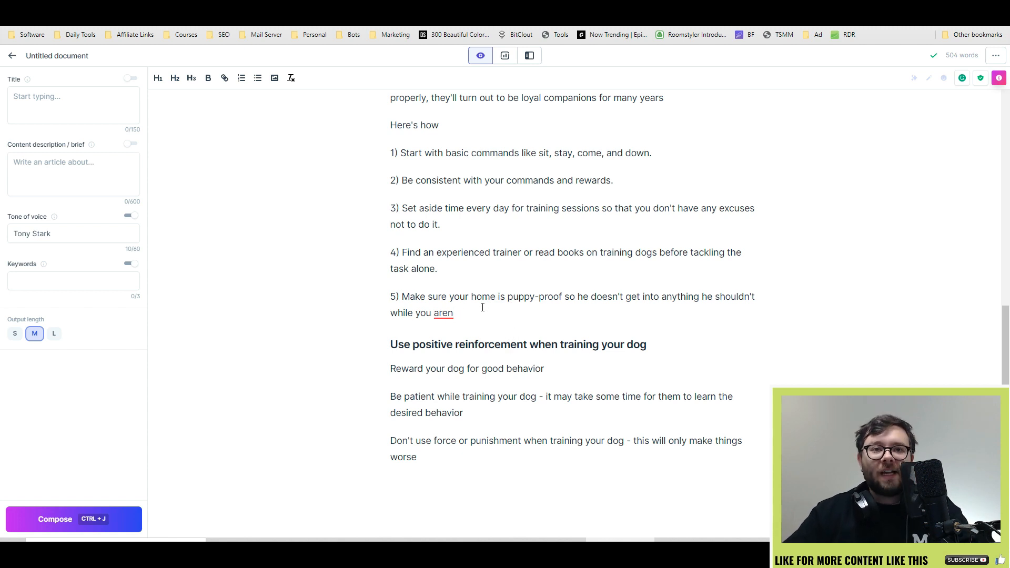
{"action": "key", "text": "ctrl+j"}
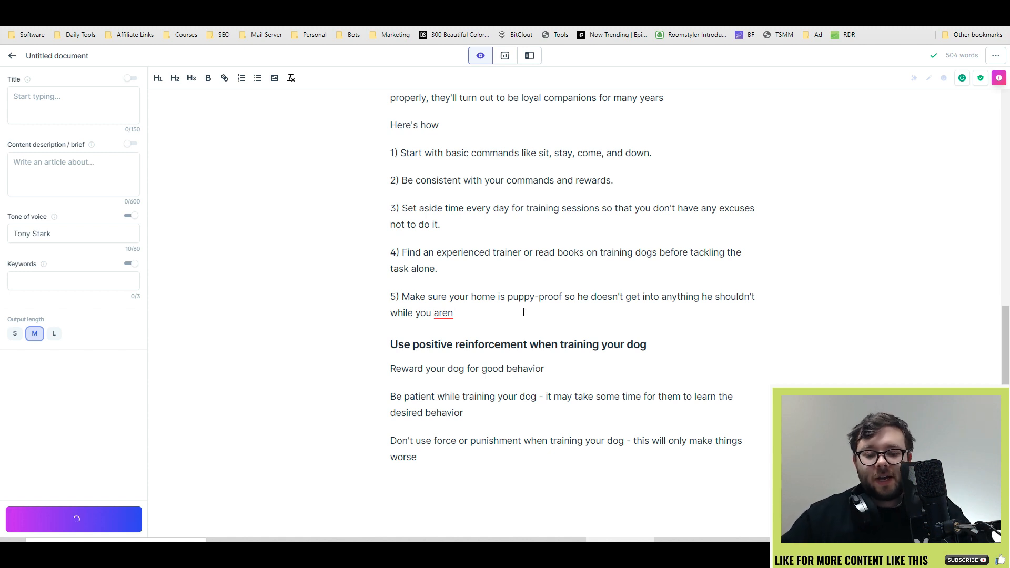
{"action": "left_click", "coordinate": [525, 348]}
{"action": "key", "text": "BackSpace"}
{"action": "triple_click", "coordinate": [525, 354]}
{"action": "key", "text": "BackSpace"}
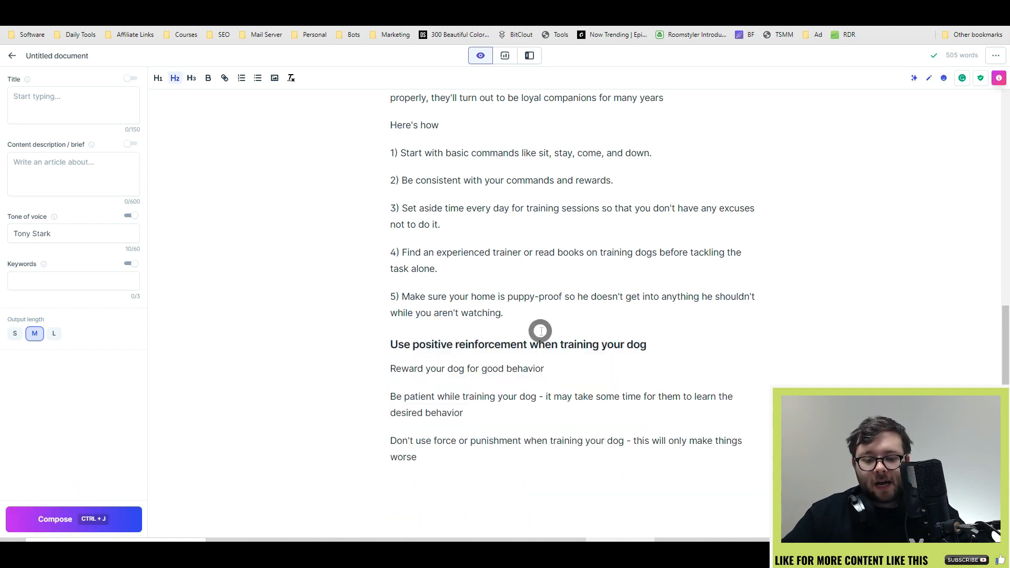
- Add a "***" separator line between the fifth tip and the "Use positive reinforcement" heading
{"action": "key", "text": "Return"}
{"action": "type", "text": "***"}
{"action": "scroll", "coordinate": [582, 158], "scroll_direction": "up", "scroll_amount": 10}
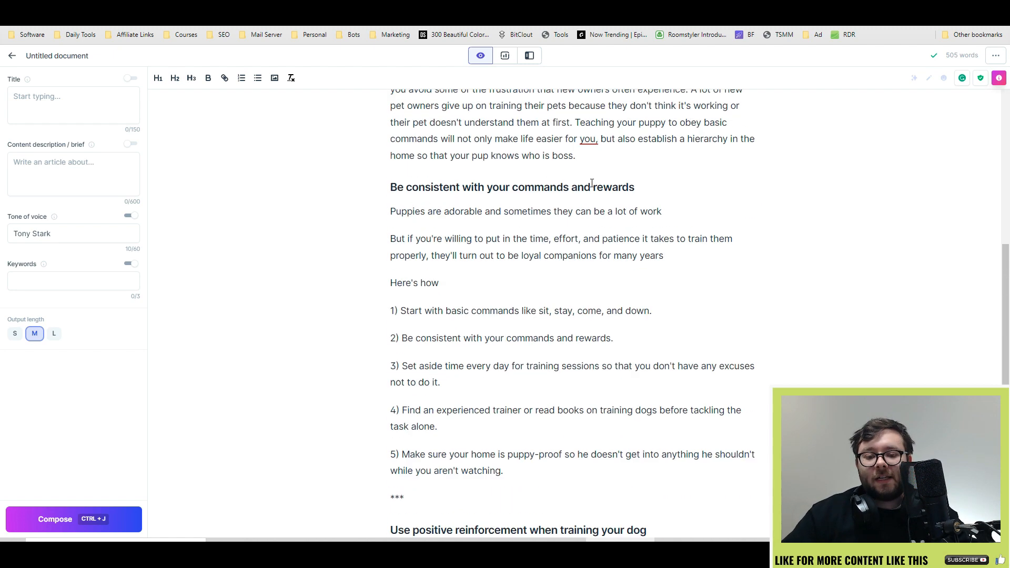
{"action": "scroll", "coordinate": [635, 173], "scroll_direction": "down", "scroll_amount": 10}
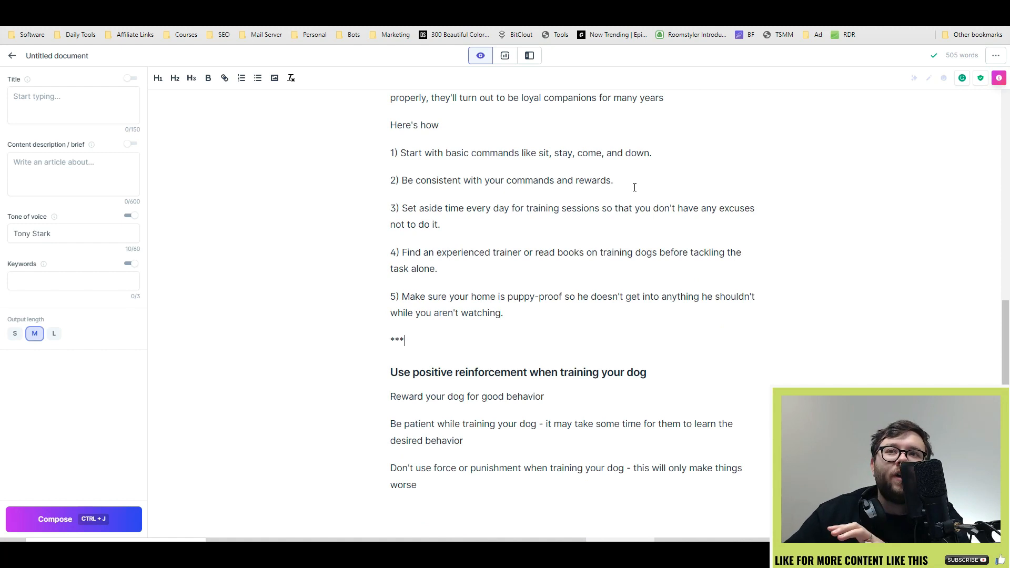
- Write "write a paragraph about the title above" under the "Use positive reinforcement" heading, copy the command for reuse and have Jarvis run it
{"action": "scroll", "coordinate": [626, 209], "scroll_direction": "down", "scroll_amount": 1}
{"action": "left_click", "coordinate": [708, 318]}
{"action": "key", "text": "Return"}
{"action": "type", "text": "write a paragraph about the title above"}
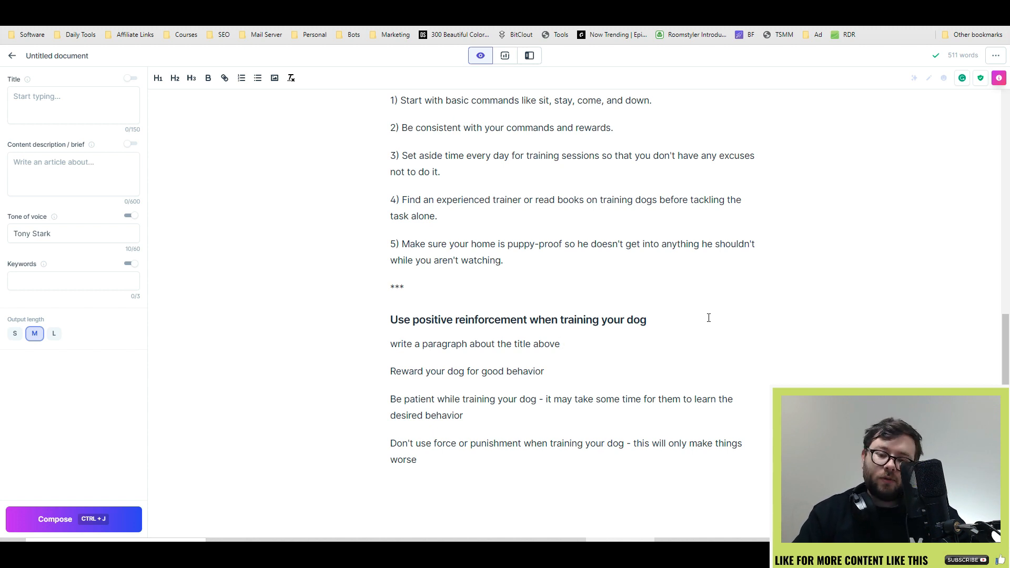
{"action": "key", "text": "shift+Home"}
{"action": "key", "text": "ctrl+c"}
{"action": "key", "text": "ctrl+j"}
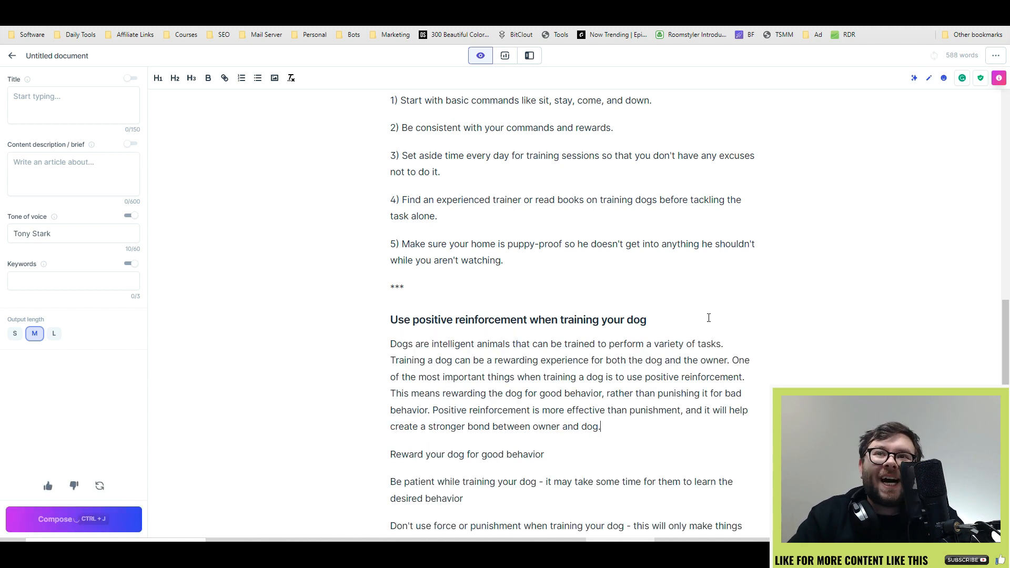
- Format "Reward your dog for good behavior" as a level-2 heading and add a "***" separator line above it
{"action": "scroll", "coordinate": [525, 265], "scroll_direction": "down", "scroll_amount": 3}
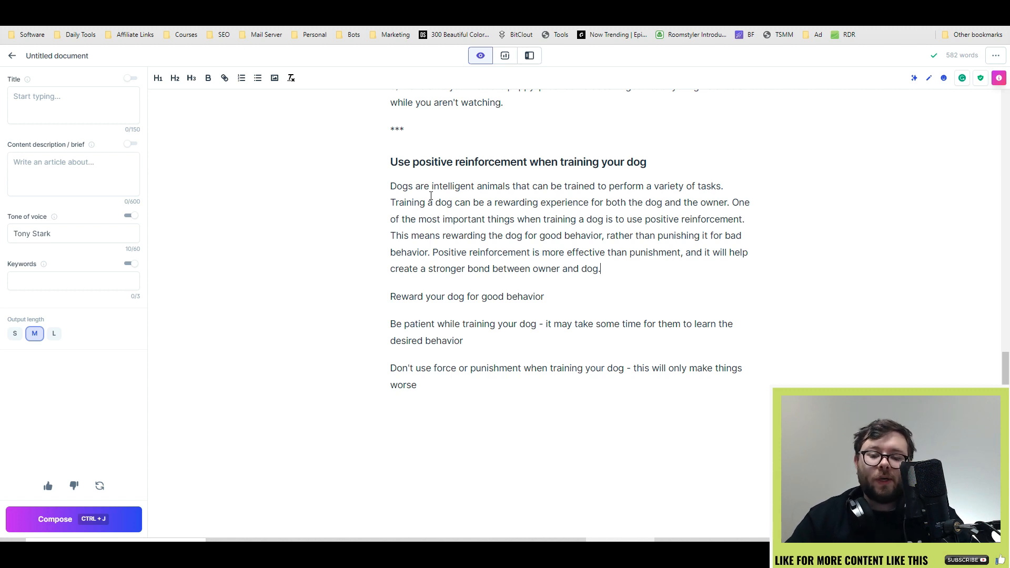
{"action": "triple_click", "coordinate": [523, 296]}
{"action": "left_click", "coordinate": [175, 78]}
{"action": "left_click", "coordinate": [602, 269]}
{"action": "key", "text": "Return"}
{"action": "type", "text": "***"}
- Paste the copied paragraph-writing command under the "Reward your dog for good behavior" heading and have Jarvis run it
{"action": "left_click", "coordinate": [639, 329]}
{"action": "key", "text": "Return"}
{"action": "key", "text": "ctrl+v"}
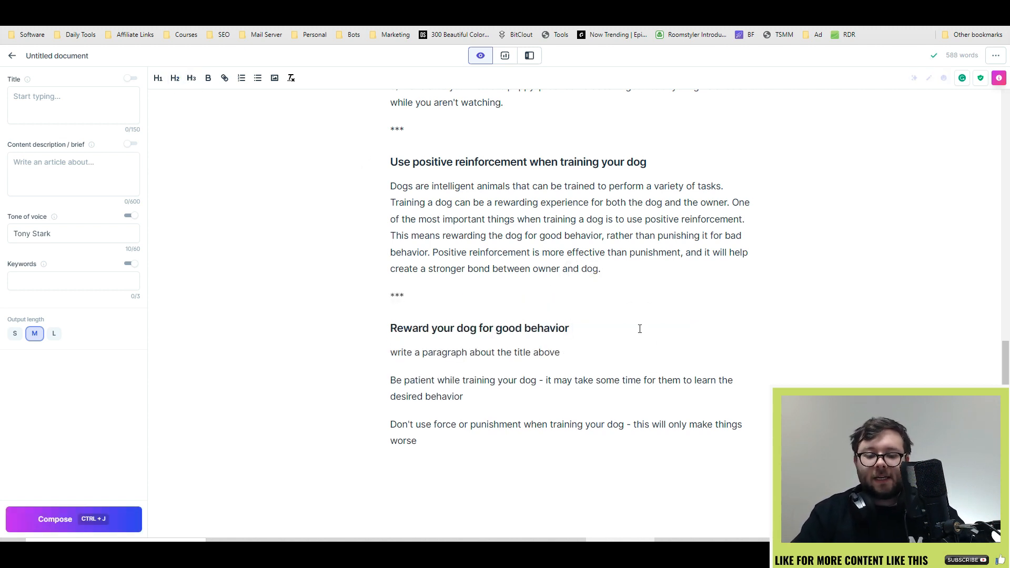
{"action": "key", "text": "ctrl+Return"}
{"action": "key", "text": "ctrl+c"}
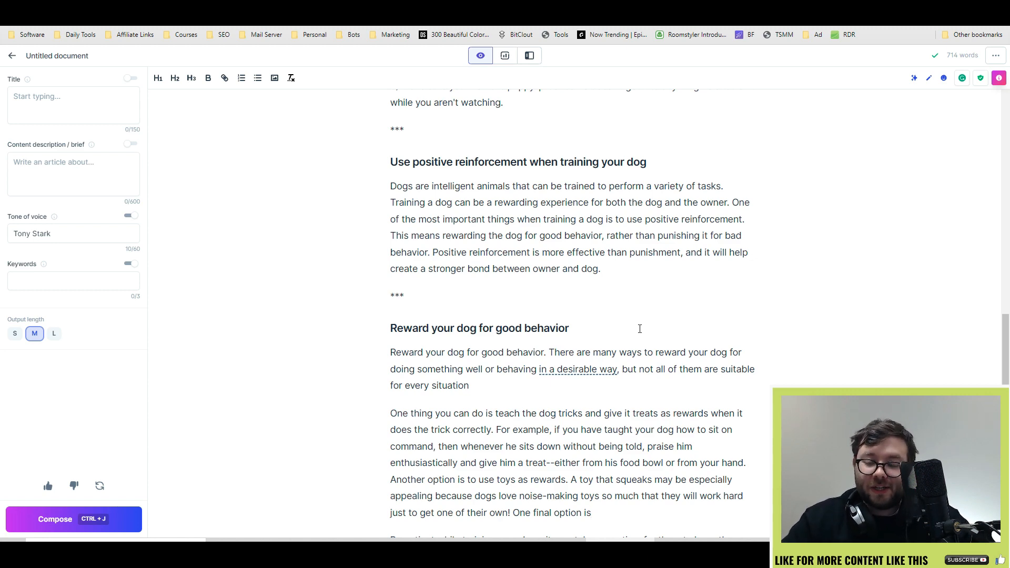
- Read through the paragraphs generated under the "Reward your dog for good behavior" heading
{"action": "scroll", "coordinate": [639, 328], "scroll_direction": "down", "scroll_amount": 2}
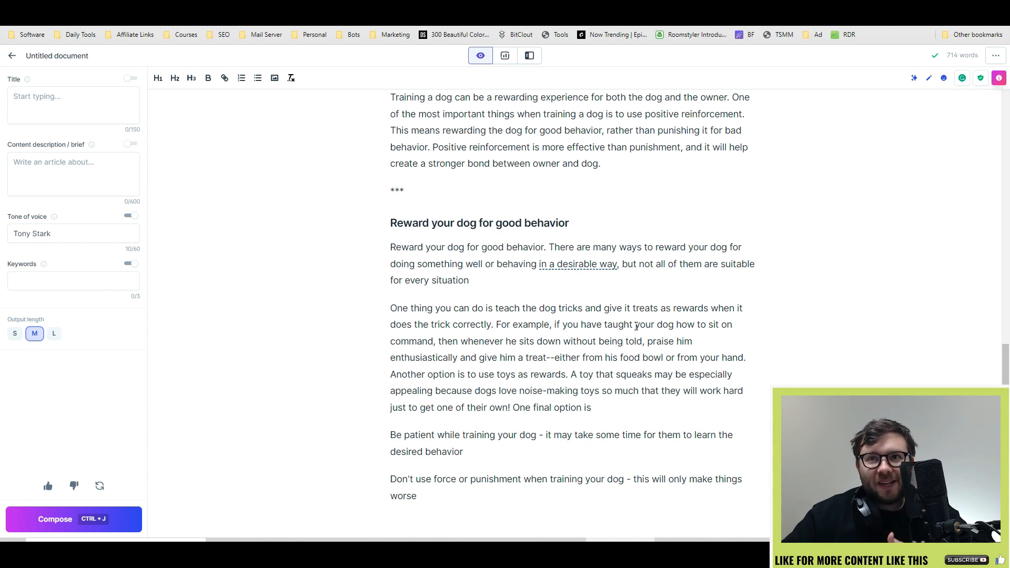
{"action": "scroll", "coordinate": [636, 326], "scroll_direction": "down", "scroll_amount": 1}
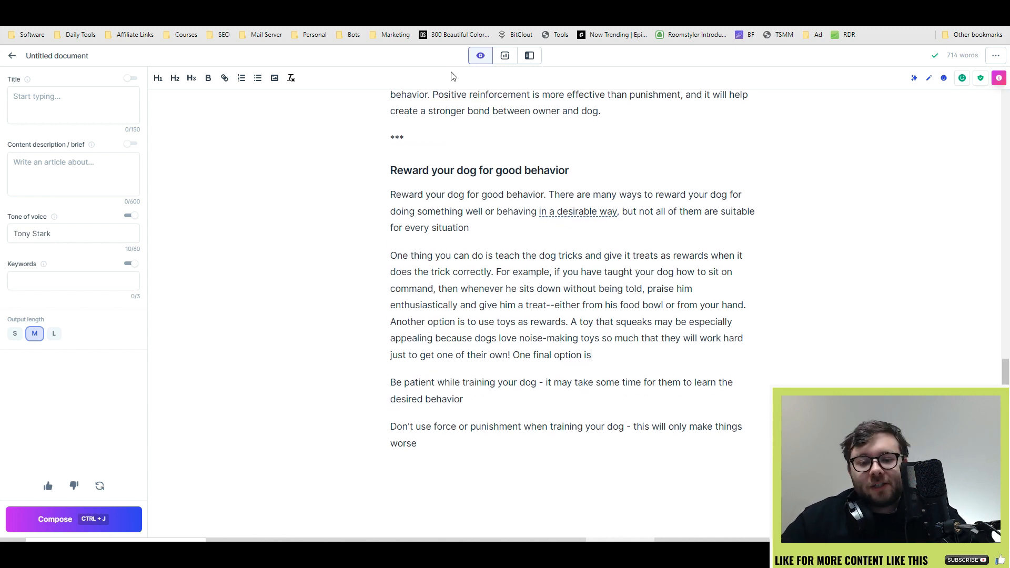
{"action": "left_click_drag", "start_coordinate": [397, 196], "coordinate": [510, 199]}
{"action": "left_click", "coordinate": [524, 234]}
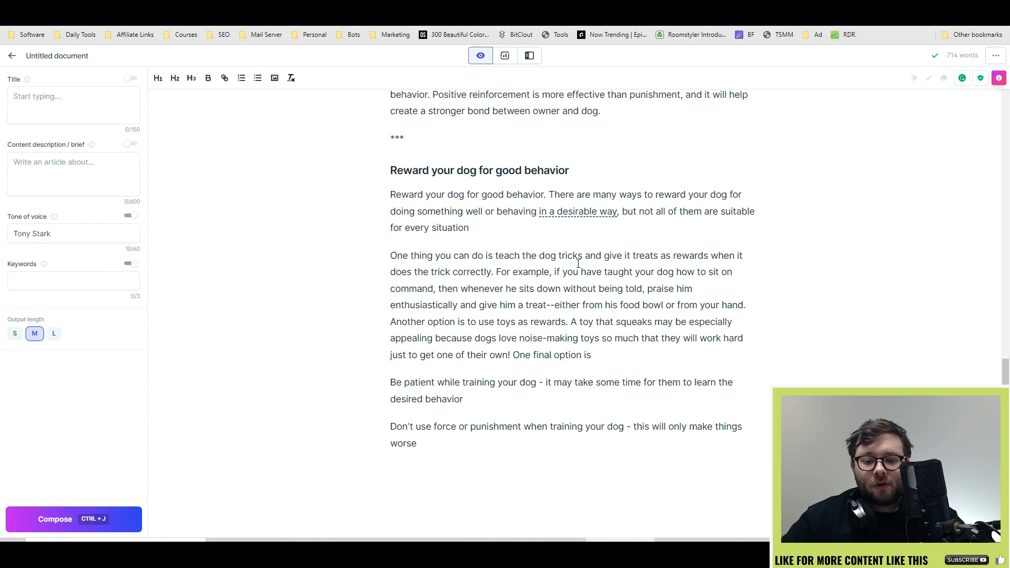
{"action": "scroll", "coordinate": [684, 310], "scroll_direction": "up", "scroll_amount": 1}
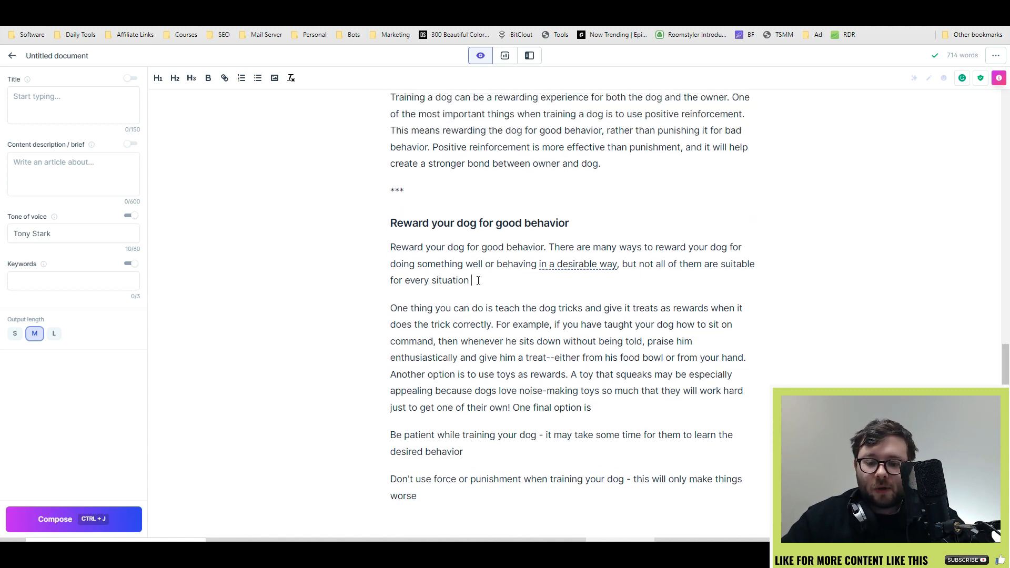
{"action": "scroll", "coordinate": [478, 280], "scroll_direction": "down", "scroll_amount": 1}
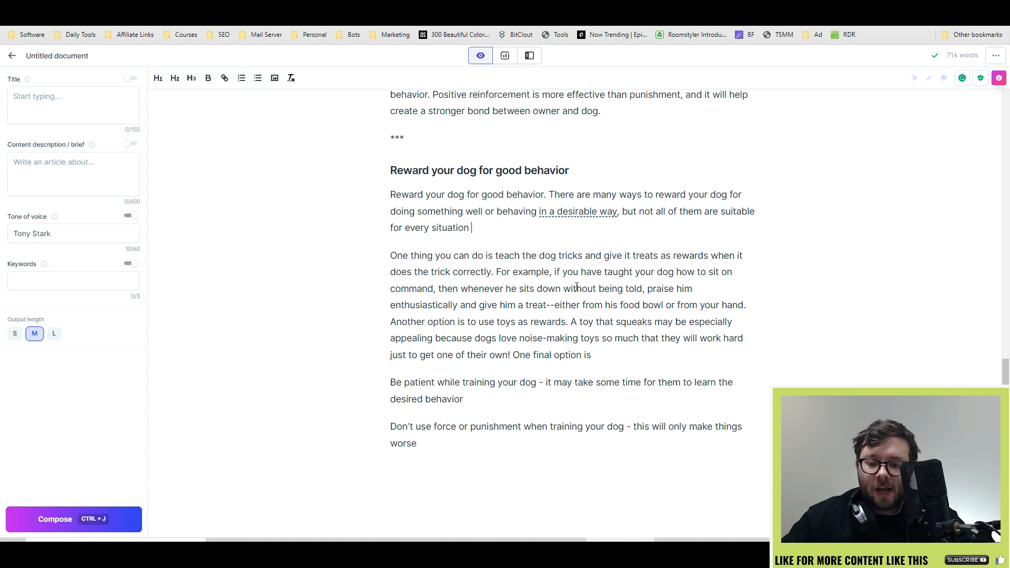
{"action": "scroll", "coordinate": [474, 278], "scroll_direction": "down", "scroll_amount": 1}
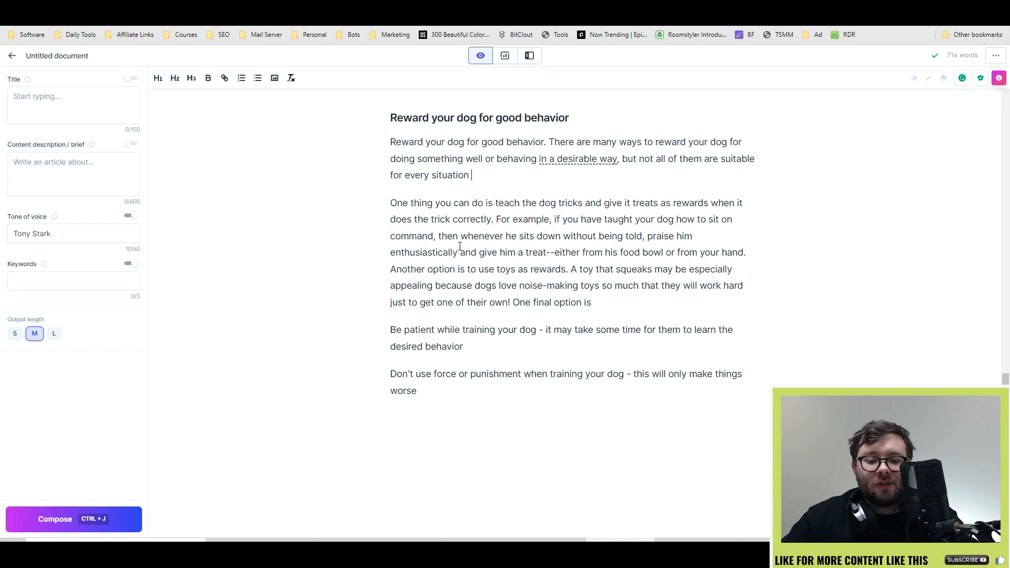
{"action": "left_click_drag", "start_coordinate": [496, 220], "coordinate": [582, 253]}
{"action": "left_click", "coordinate": [653, 266]}
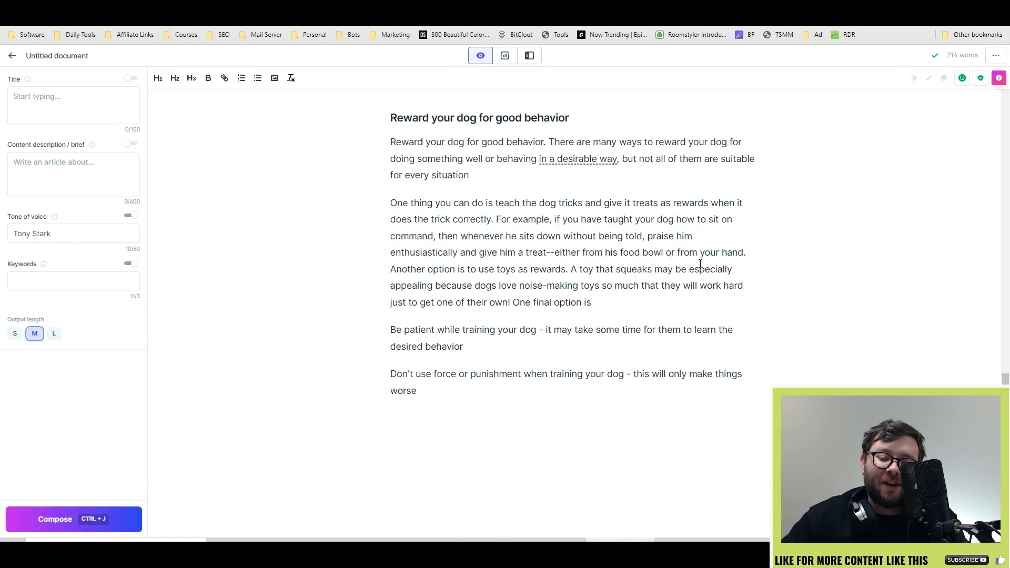
- Format the outline point "Be patient while training your dog - it may take some time for them to learn the desired behavior" as a level-2 heading
{"action": "scroll", "coordinate": [559, 309], "scroll_direction": "down", "scroll_amount": 1}
{"action": "triple_click", "coordinate": [483, 278]}
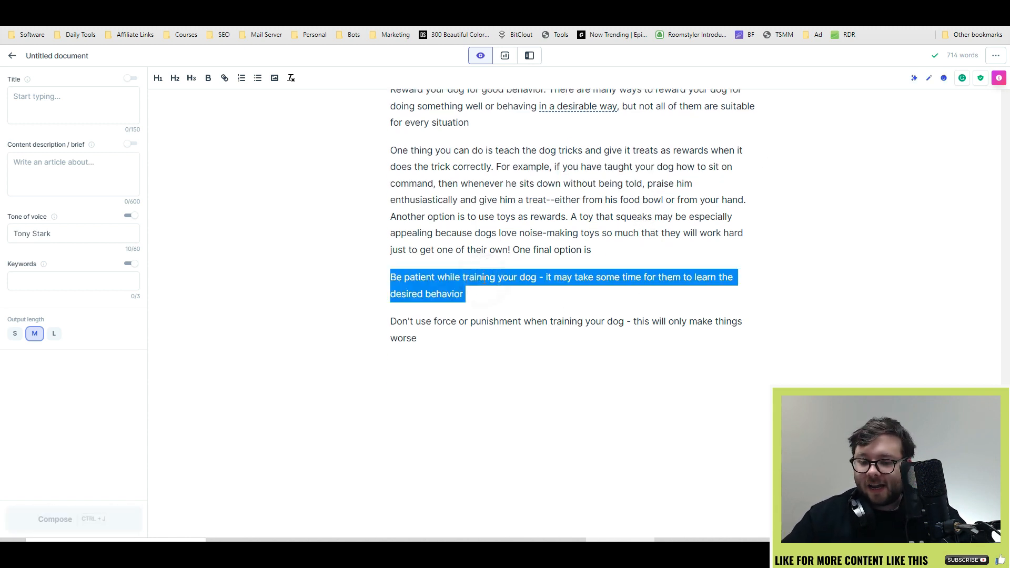
{"action": "key", "text": "ctrl+b"}
{"action": "left_click", "coordinate": [491, 296]}
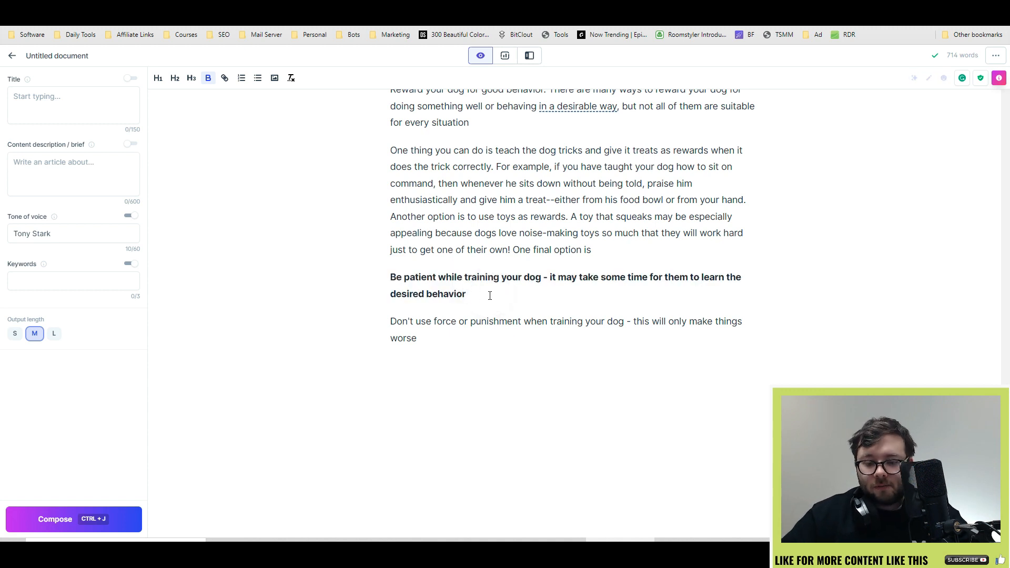
{"action": "left_click_drag", "start_coordinate": [490, 296], "coordinate": [379, 282]}
{"action": "left_click", "coordinate": [175, 78]}
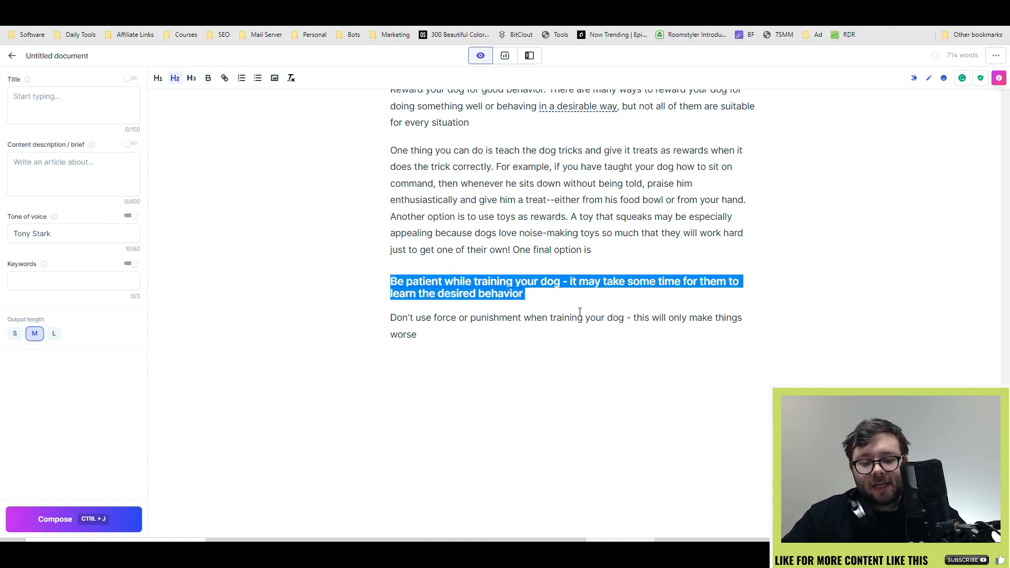
- Delete the unfinished sentence "One final option is" and add a "***" separator line above the "Be patient while training your dog" heading
{"action": "left_click", "coordinate": [652, 252]}
{"action": "left_click_drag", "start_coordinate": [652, 252], "coordinate": [517, 253]}
{"action": "key", "text": "BackSpace"}
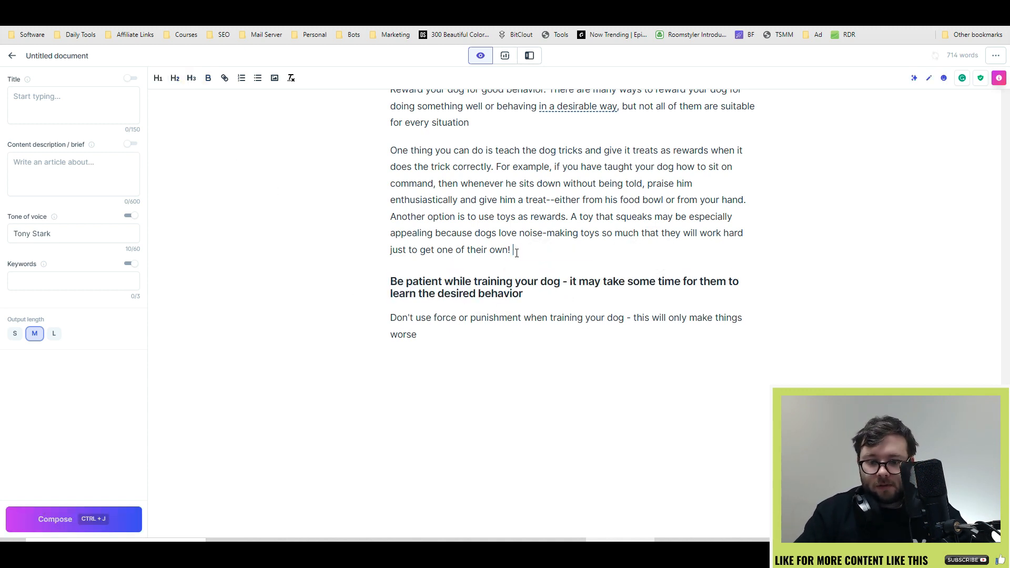
{"action": "key", "text": "Return"}
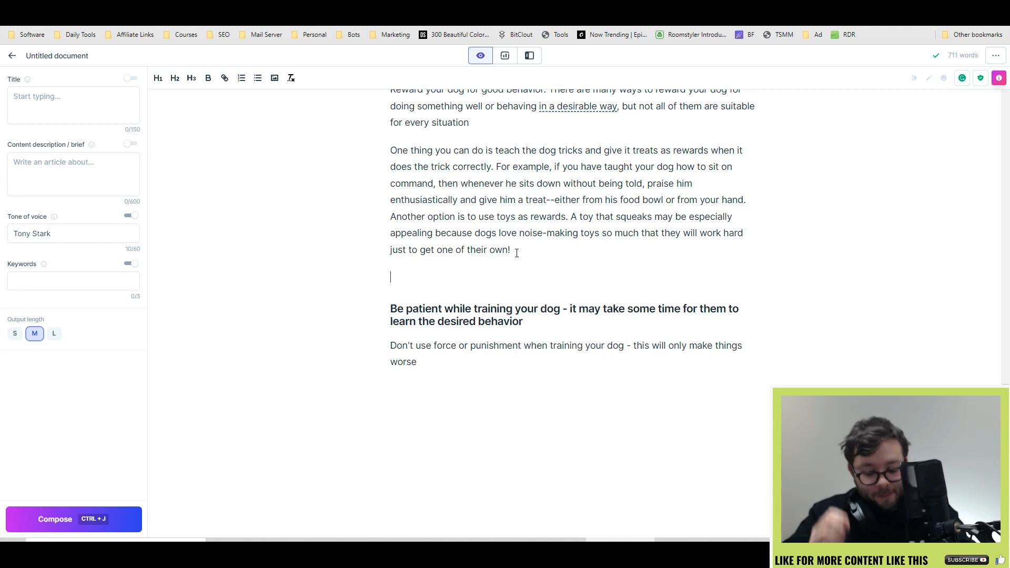
{"action": "type", "text": "***%"}
{"action": "key", "text": "BackSpace"}
- Paste the copied paragraph-writing command under the "Be patient while training your dog" heading and have Jarvis run it
{"action": "left_click", "coordinate": [545, 317]}
{"action": "key", "text": "Return"}
{"action": "key", "text": "ctrl+v"}
{"action": "key", "text": "shift+Home"}
{"action": "key", "text": "ctrl+j"}
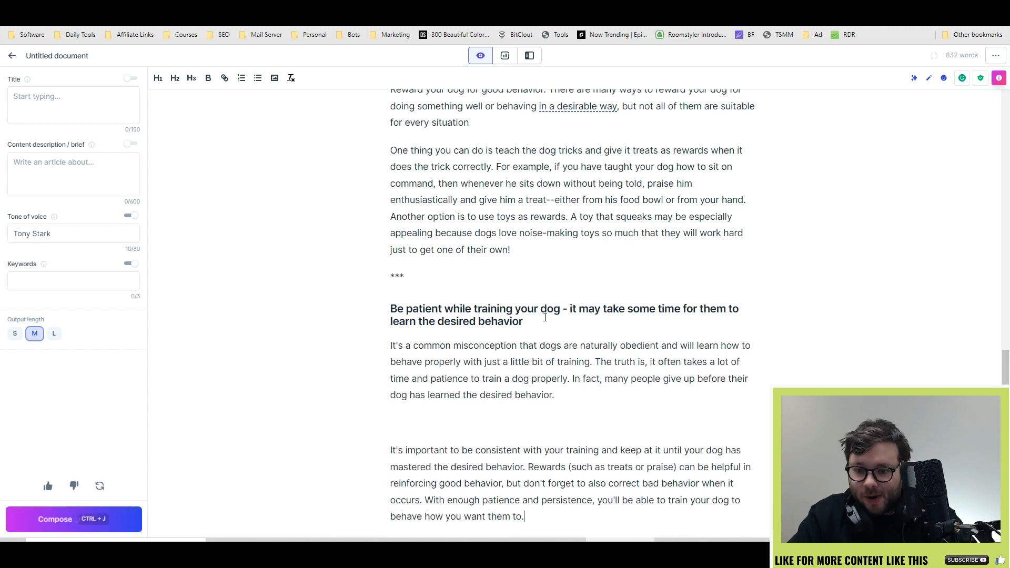
- Read the text generated under the "Be patient while training your dog" heading and remove the empty line between its two paragraphs
{"action": "scroll", "coordinate": [545, 317], "scroll_direction": "down", "scroll_amount": 3}
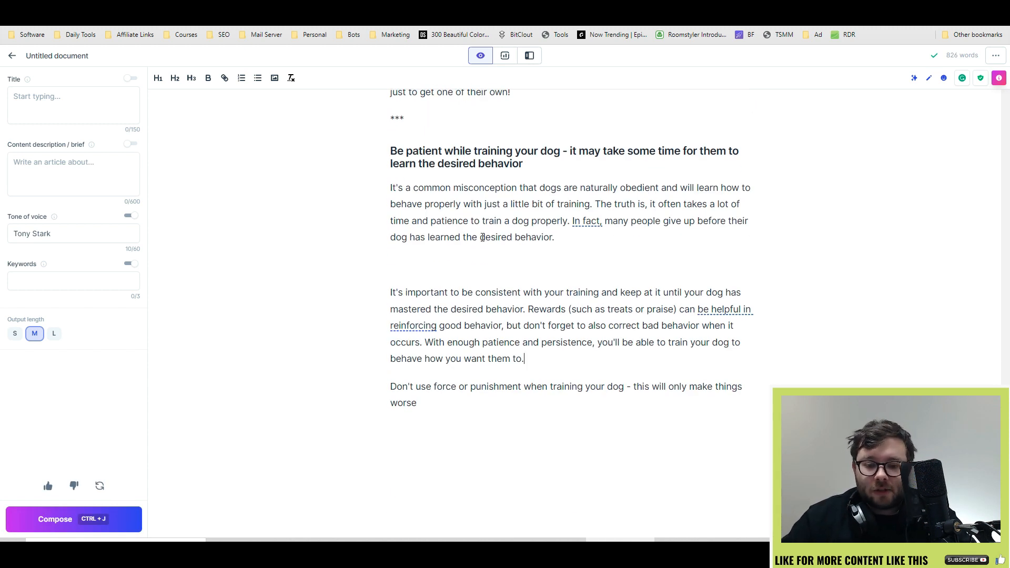
{"action": "left_click_drag", "start_coordinate": [496, 209], "coordinate": [631, 204]}
{"action": "left_click", "coordinate": [689, 223]}
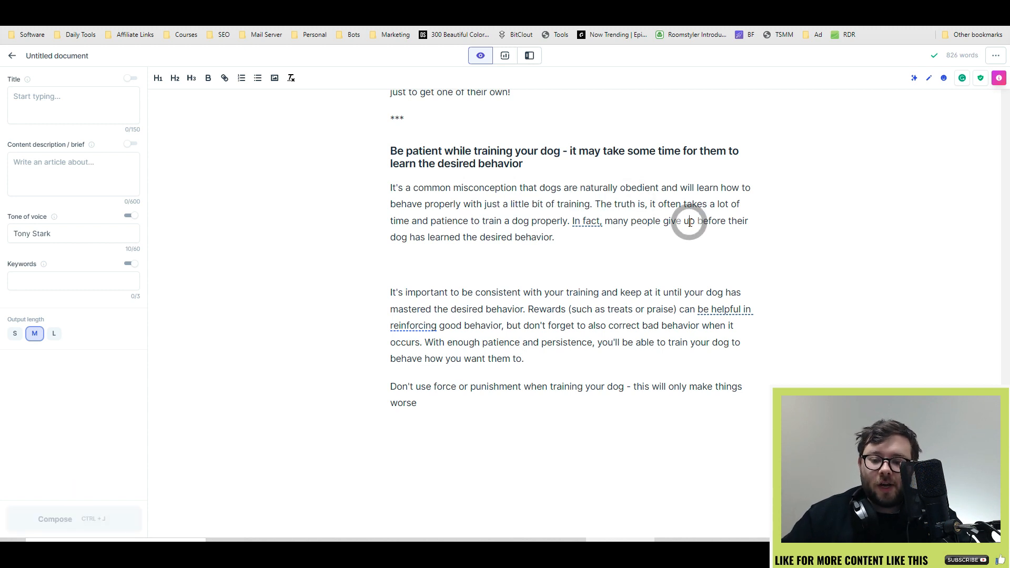
{"action": "left_click", "coordinate": [517, 263]}
{"action": "key", "text": "BackSpace"}
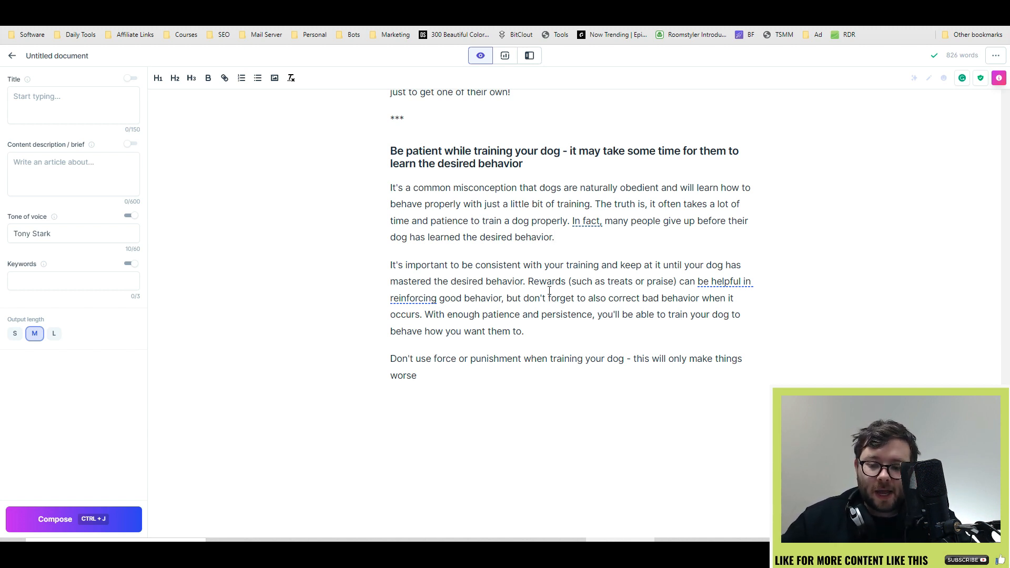
- Add a "***" separator above "Don't use force or punishment when training your dog" and format that outline point as a level-2 heading
{"action": "scroll", "coordinate": [600, 350], "scroll_direction": "up", "scroll_amount": 8}
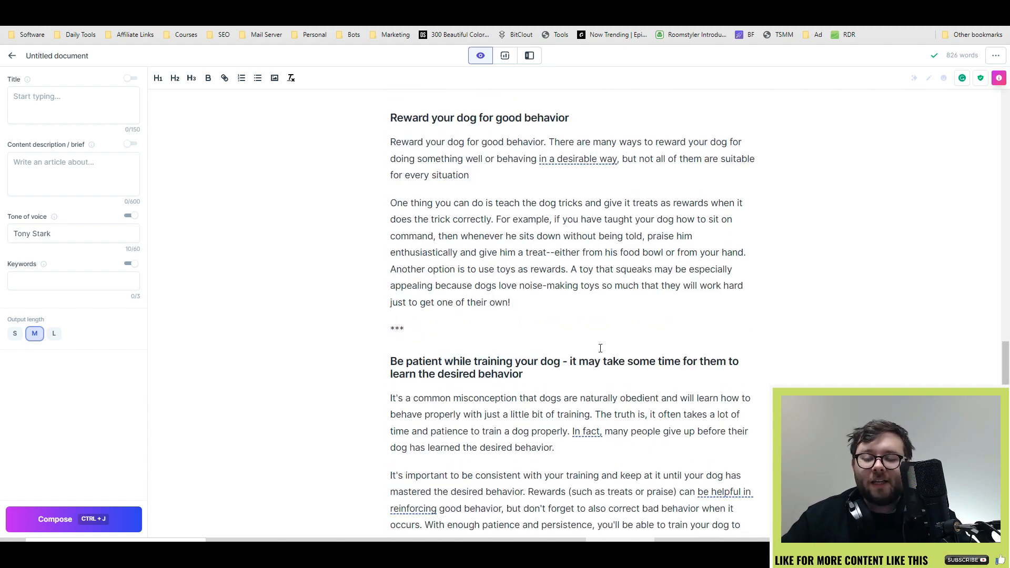
{"action": "scroll", "coordinate": [599, 351], "scroll_direction": "down", "scroll_amount": 10}
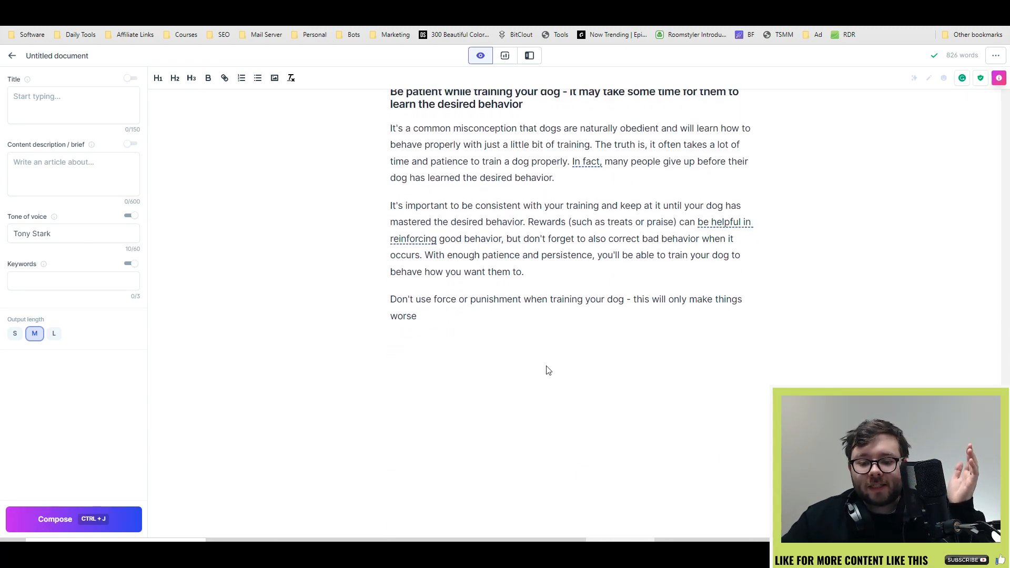
{"action": "left_click", "coordinate": [559, 274]}
{"action": "key", "text": "Return"}
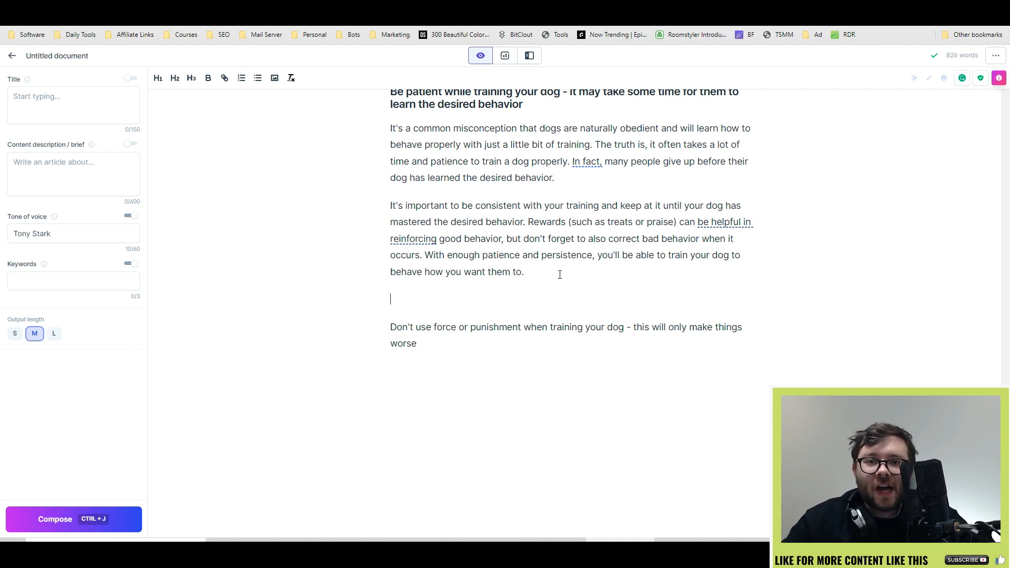
{"action": "type", "text": "***"}
{"action": "double_click", "coordinate": [484, 326]}
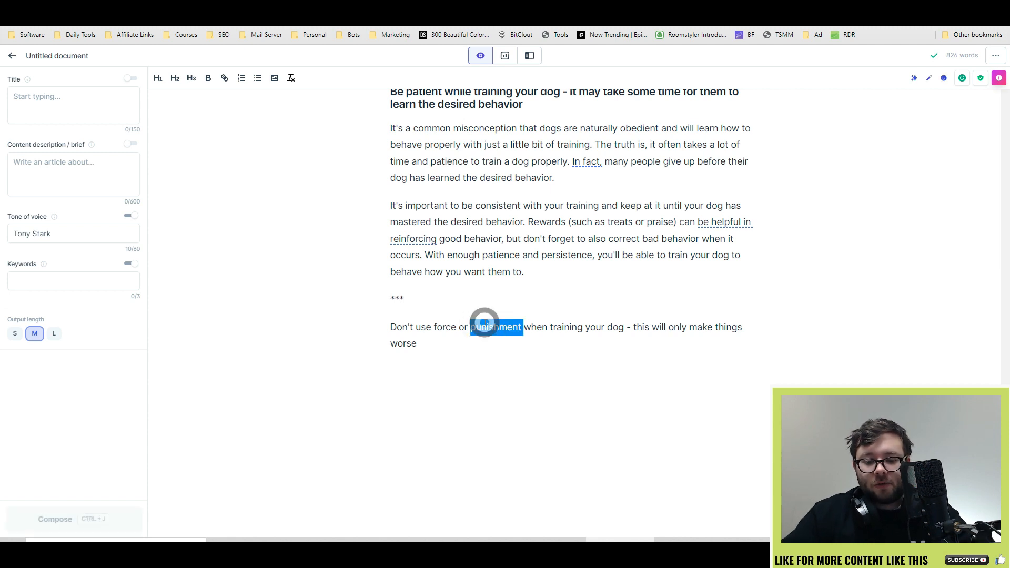
{"action": "triple_click", "coordinate": [484, 327]}
{"action": "left_click", "coordinate": [175, 77]}
- Insert "write a paragraph about the title above" under the "Don't use force or punishment" heading and have Jarvis run it
{"action": "left_click", "coordinate": [524, 343]}
{"action": "key", "text": "Return"}
{"action": "type", "text": "write a paragraph about the title above"}
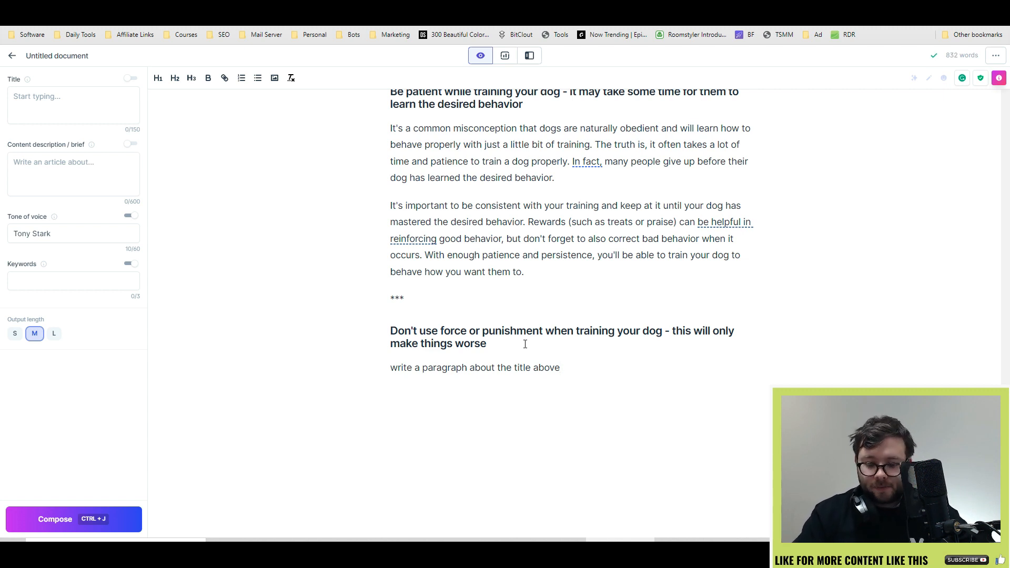
{"action": "key", "text": "shift+Home"}
{"action": "key", "text": "ctrl+j"}
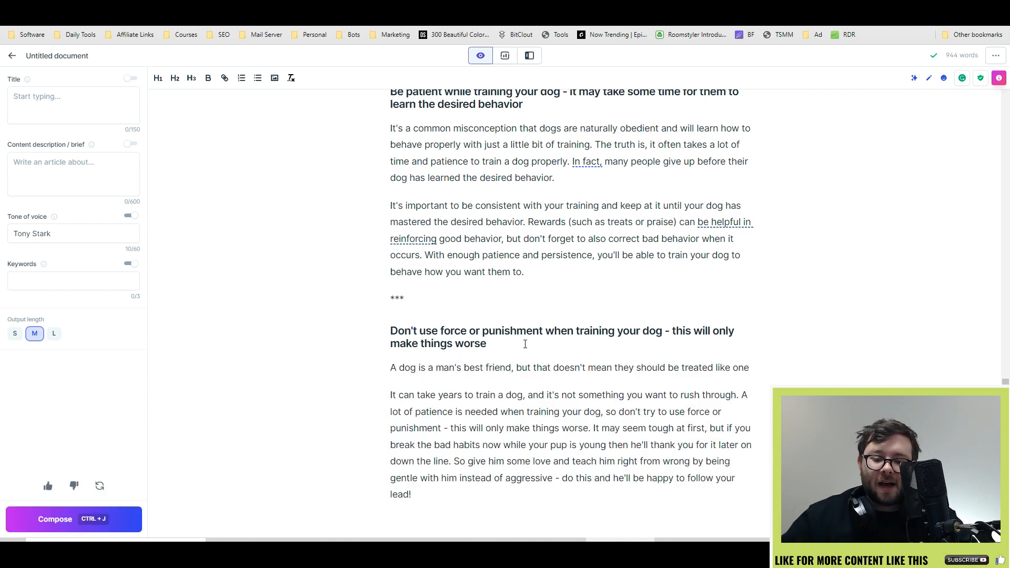
- Read the paragraphs generated under the "Don't use force or punishment" heading and review the rest of the article
{"action": "scroll", "coordinate": [592, 189], "scroll_direction": "down", "scroll_amount": 2}
{"action": "left_click_drag", "start_coordinate": [435, 262], "coordinate": [529, 262]}
{"action": "left_click", "coordinate": [602, 288]}
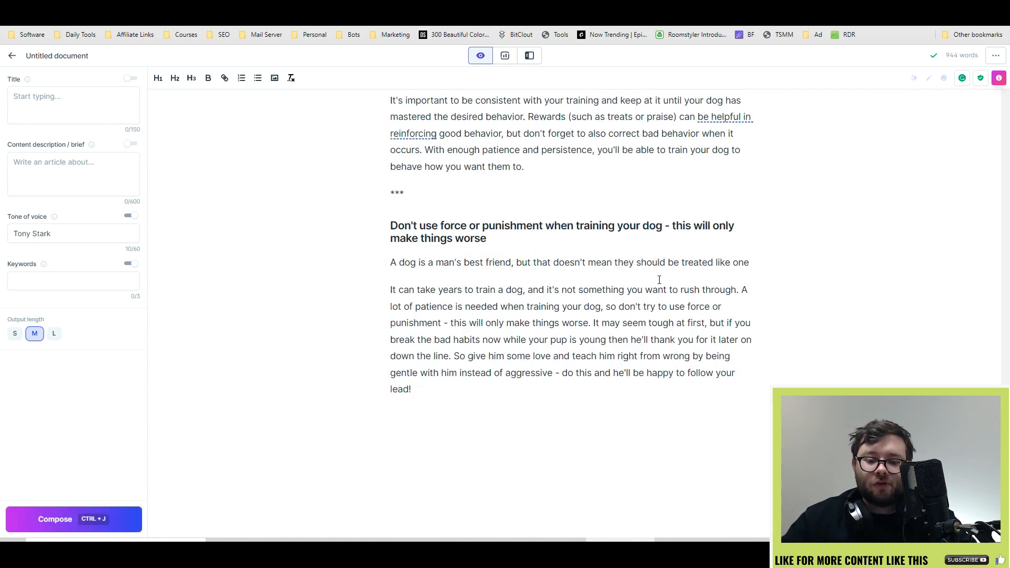
{"action": "left_click_drag", "start_coordinate": [446, 293], "coordinate": [602, 292]}
{"action": "left_click", "coordinate": [685, 321]}
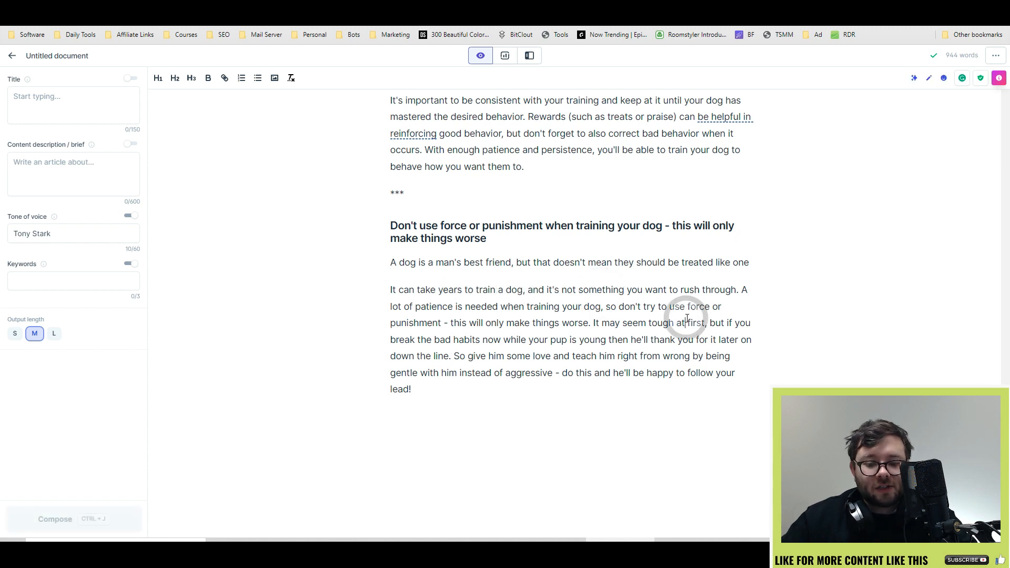
{"action": "scroll", "coordinate": [683, 316], "scroll_direction": "down", "scroll_amount": 1}
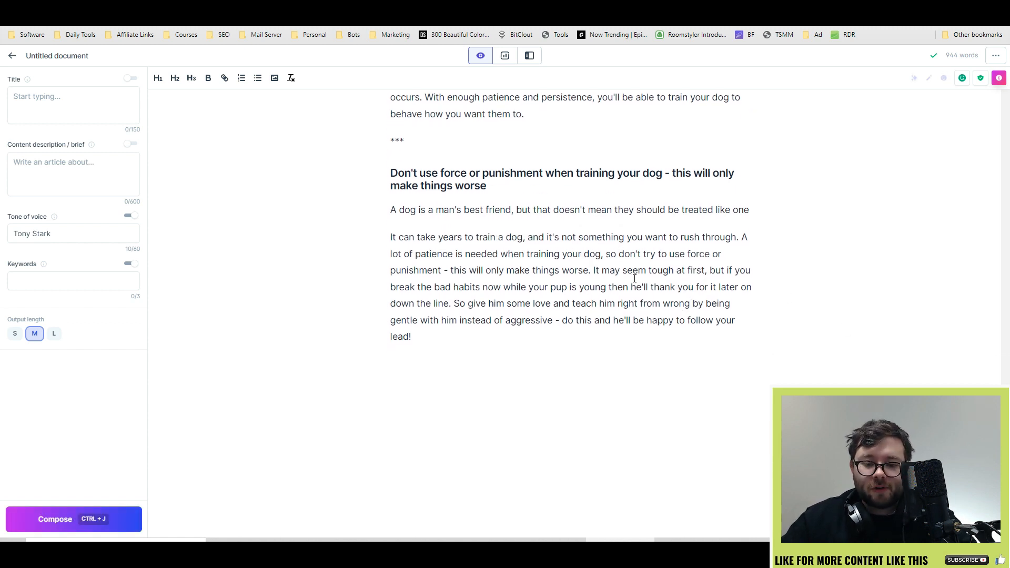
{"action": "scroll", "coordinate": [650, 364], "scroll_direction": "up", "scroll_amount": 15}
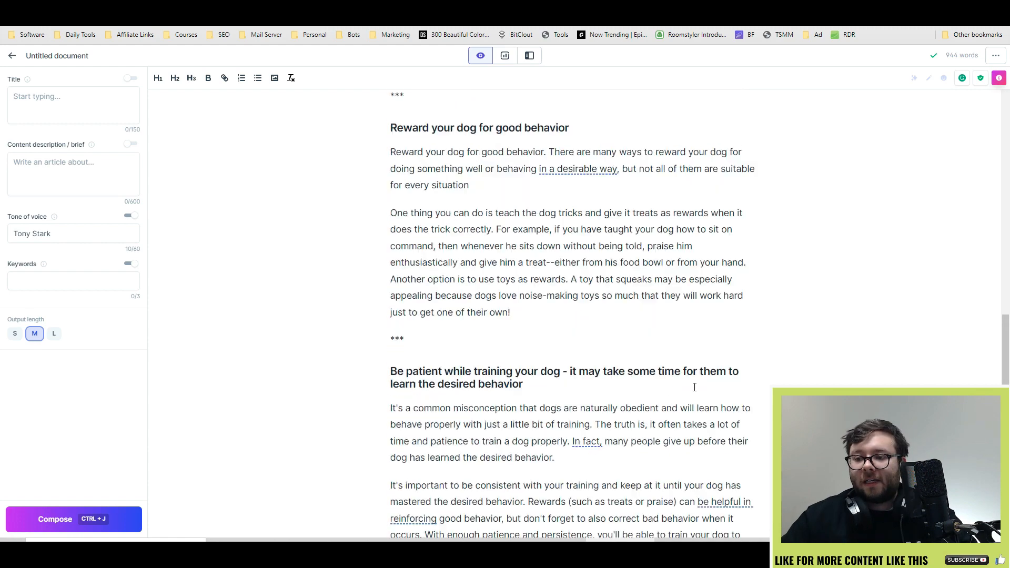
{"action": "scroll", "coordinate": [641, 366], "scroll_direction": "up", "scroll_amount": 10}
{"action": "scroll", "coordinate": [845, 274], "scroll_direction": "down", "scroll_amount": 11}
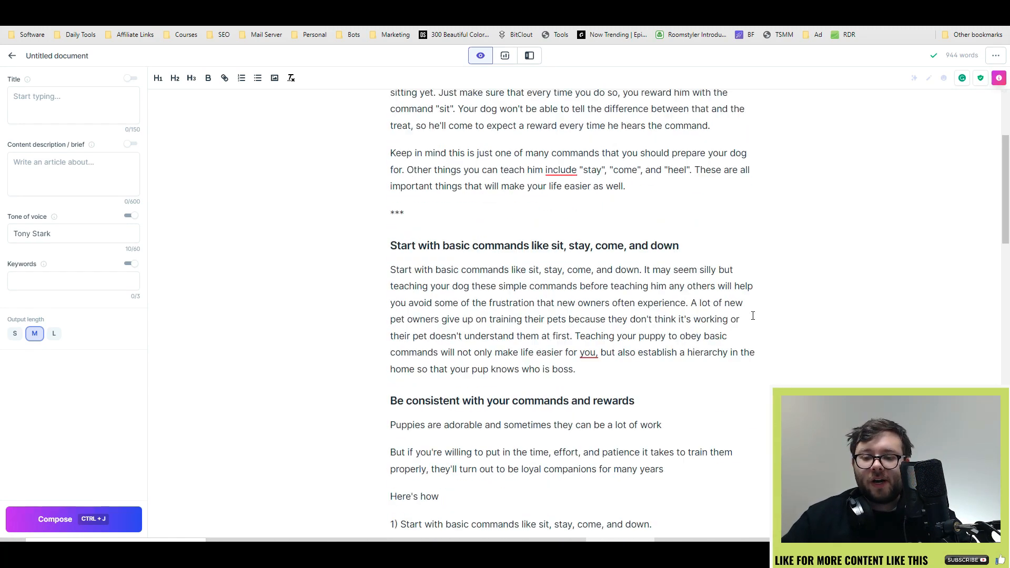
{"action": "scroll", "coordinate": [844, 273], "scroll_direction": "down", "scroll_amount": 15}
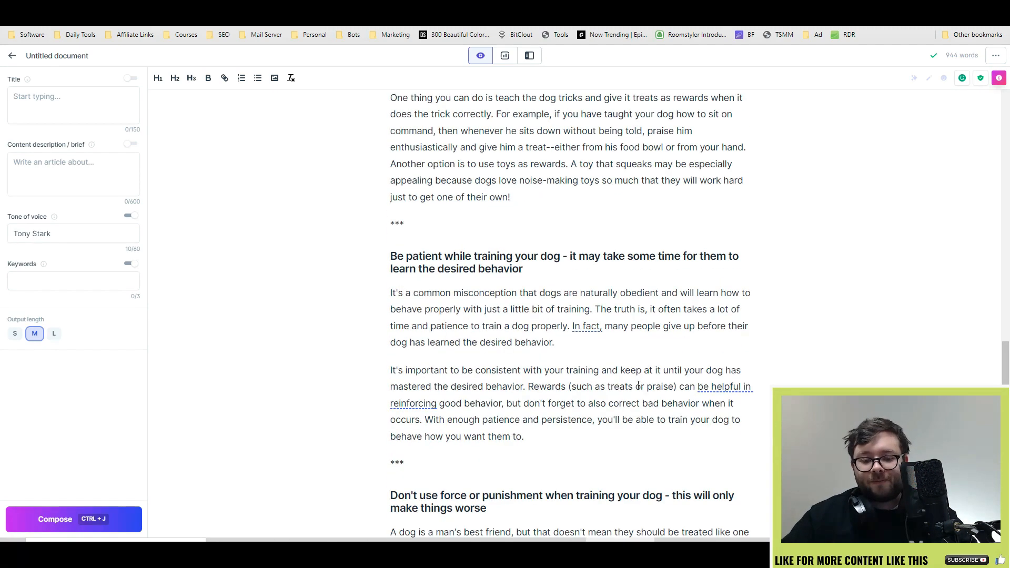
- Delete the "***" separators above the "Don't use force or punishment", "Be patient" and "Reward your dog for good behavior" headings
{"action": "scroll", "coordinate": [555, 364], "scroll_direction": "down", "scroll_amount": 2}
{"action": "scroll", "coordinate": [500, 326], "scroll_direction": "up", "scroll_amount": 3}
{"action": "left_click_drag", "start_coordinate": [452, 284], "coordinate": [334, 282]}
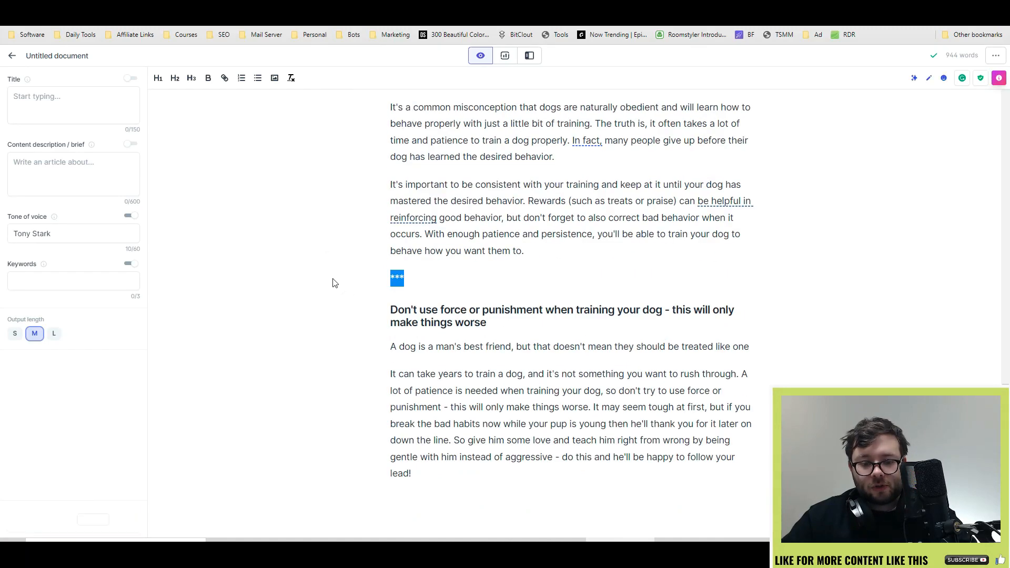
{"action": "key", "text": "BackSpace"}
{"action": "scroll", "coordinate": [494, 302], "scroll_direction": "up", "scroll_amount": 10}
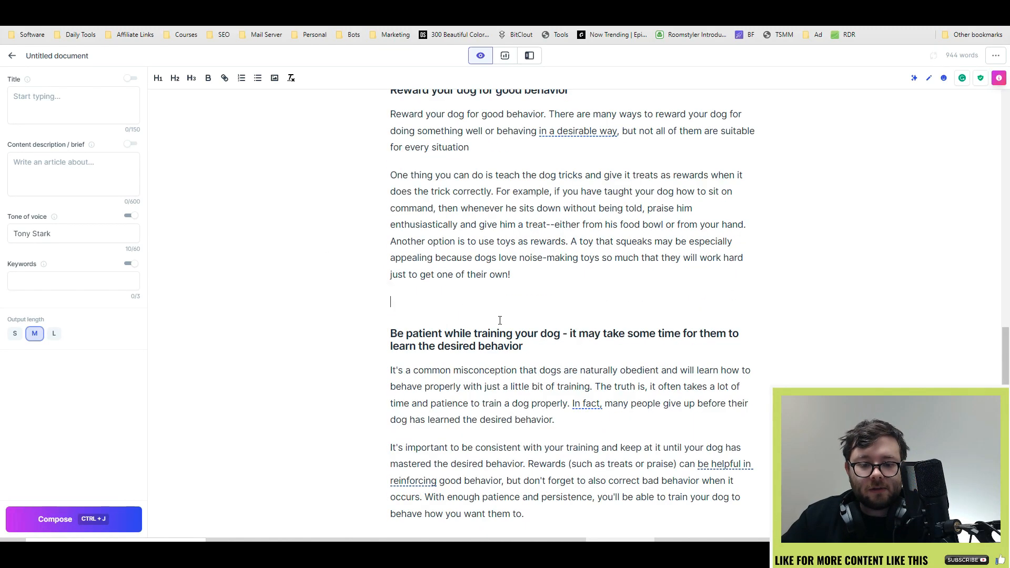
{"action": "scroll", "coordinate": [499, 337], "scroll_direction": "down", "scroll_amount": 3}
{"action": "scroll", "coordinate": [445, 314], "scroll_direction": "up", "scroll_amount": 4}
{"action": "left_click_drag", "start_coordinate": [445, 316], "coordinate": [334, 321]}
{"action": "key", "text": "BackSpace"}
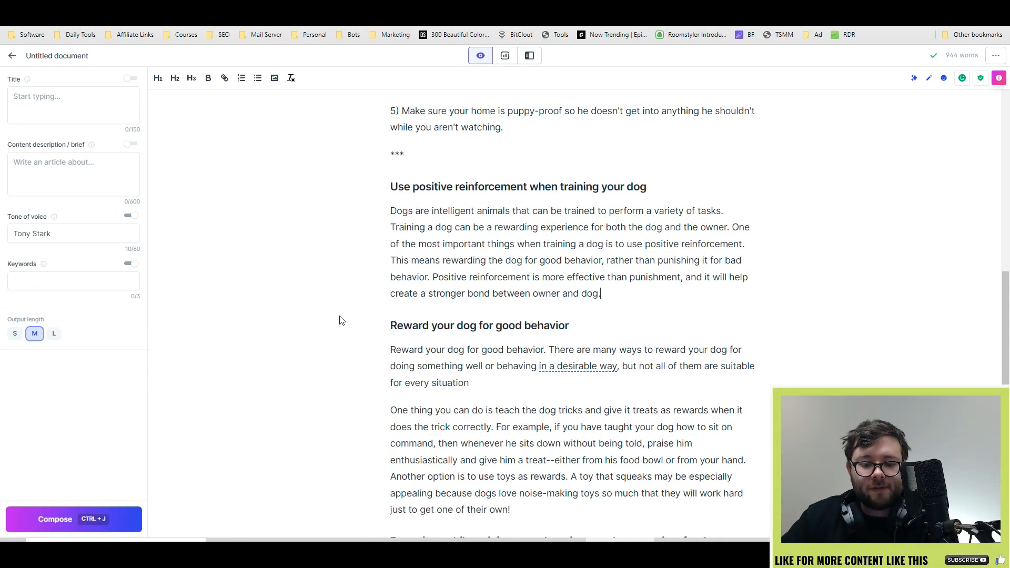
- Delete the "***" separators above the "Use positive reinforcement" and "Start with basic commands" headings
{"action": "scroll", "coordinate": [443, 303], "scroll_direction": "up", "scroll_amount": 3}
{"action": "left_click_drag", "start_coordinate": [443, 303], "coordinate": [338, 306]}
{"action": "key", "text": "BackSpace"}
{"action": "scroll", "coordinate": [338, 307], "scroll_direction": "up", "scroll_amount": 10}
{"action": "left_click", "coordinate": [387, 334]}
{"action": "left_click_drag", "start_coordinate": [387, 334], "coordinate": [329, 337]}
{"action": "key", "text": "BackSpace"}
{"action": "scroll", "coordinate": [737, 354], "scroll_direction": "up", "scroll_amount": 3}
- Add a "***" separator and the command "write a summary of this article" at the article's end, and have Jarvis run it
{"action": "scroll", "coordinate": [645, 178], "scroll_direction": "down", "scroll_amount": 6}
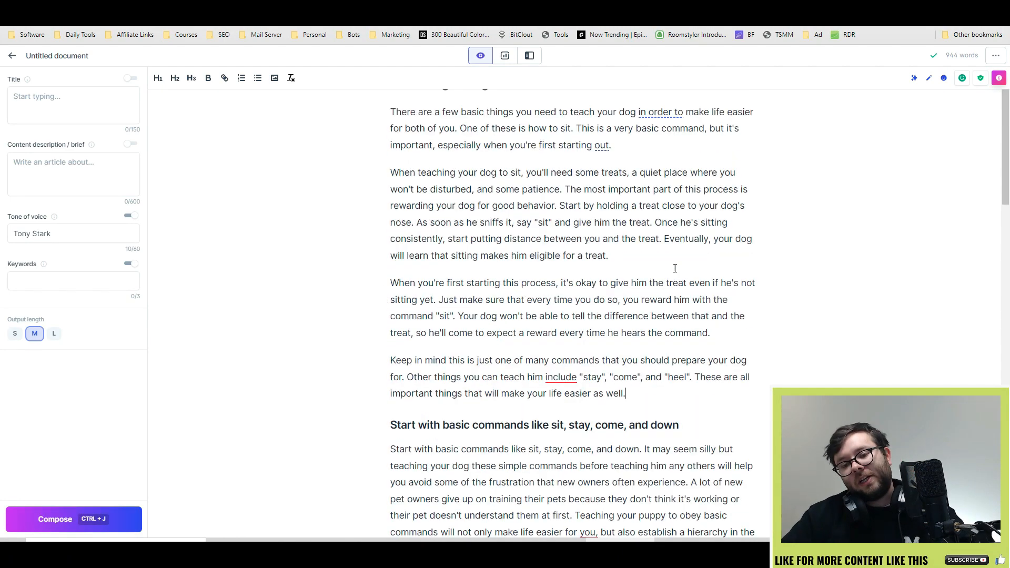
{"action": "scroll", "coordinate": [645, 178], "scroll_direction": "down", "scroll_amount": 20}
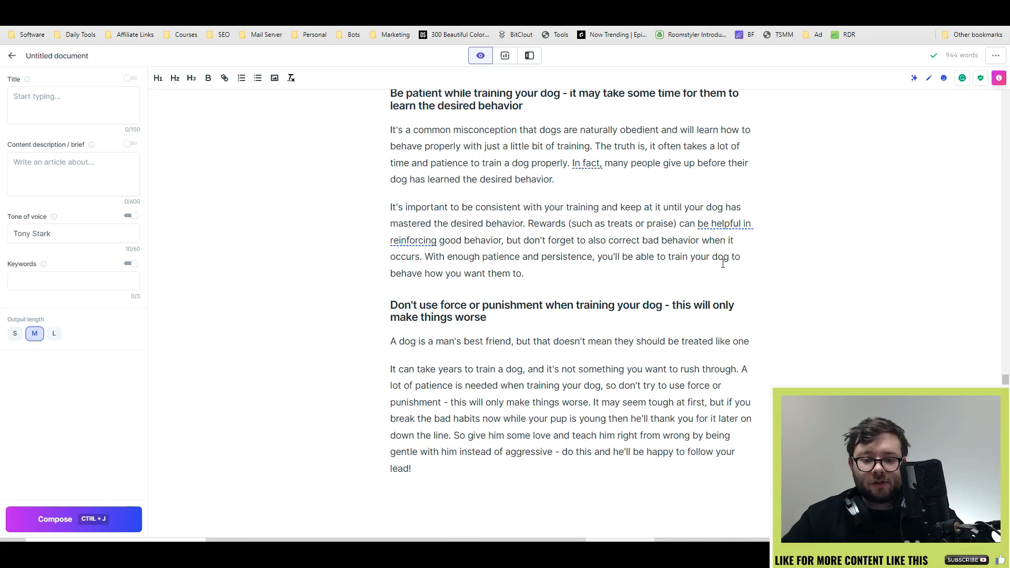
{"action": "left_click", "coordinate": [574, 356]}
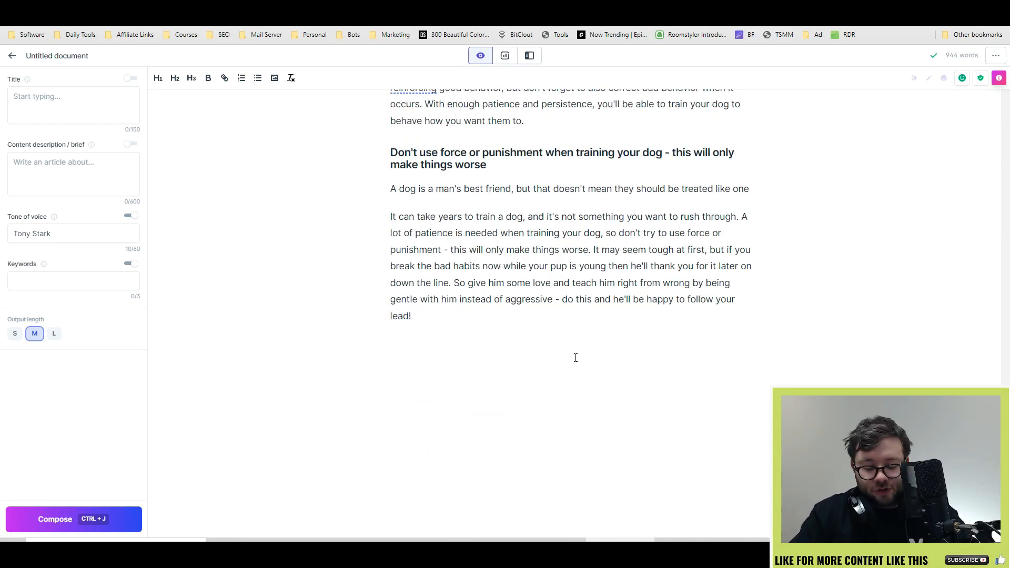
{"action": "type", "text": "***"}
{"action": "key", "text": "Return"}
{"action": "type", "text": "write a c"}
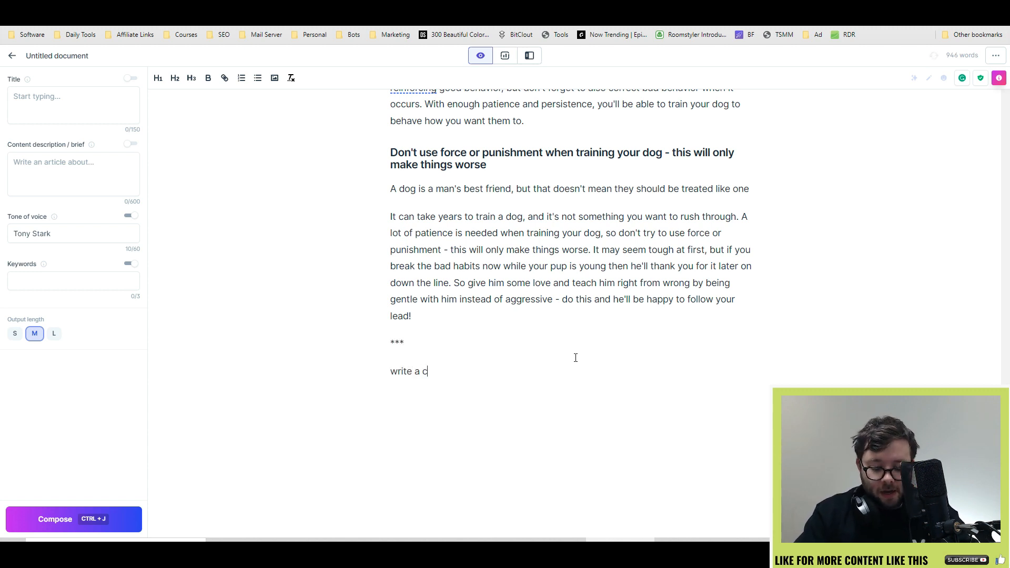
{"action": "key", "text": "BackSpace"}
{"action": "type", "text": "summary of"}
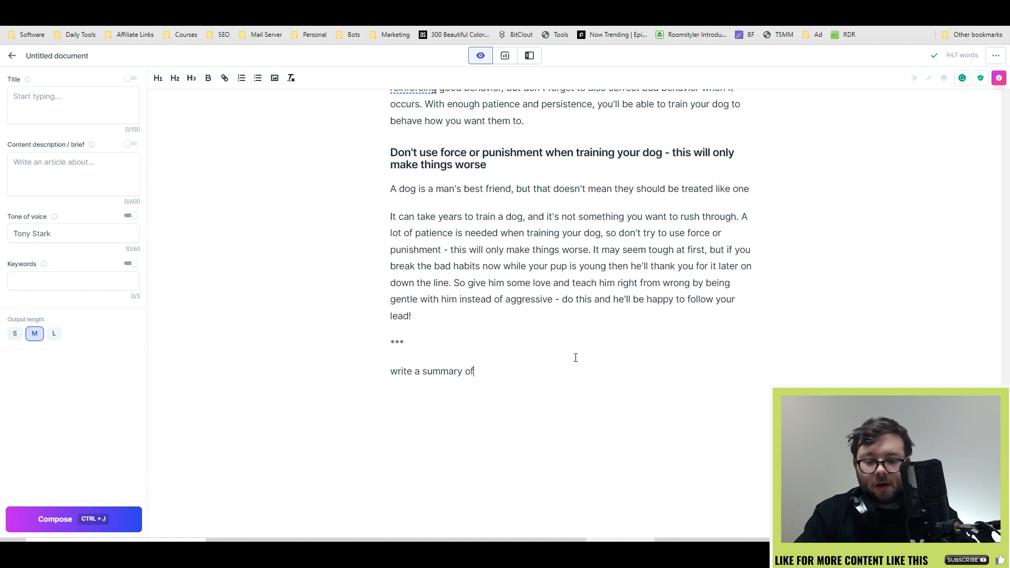
{"action": "type", "text": " this article"}
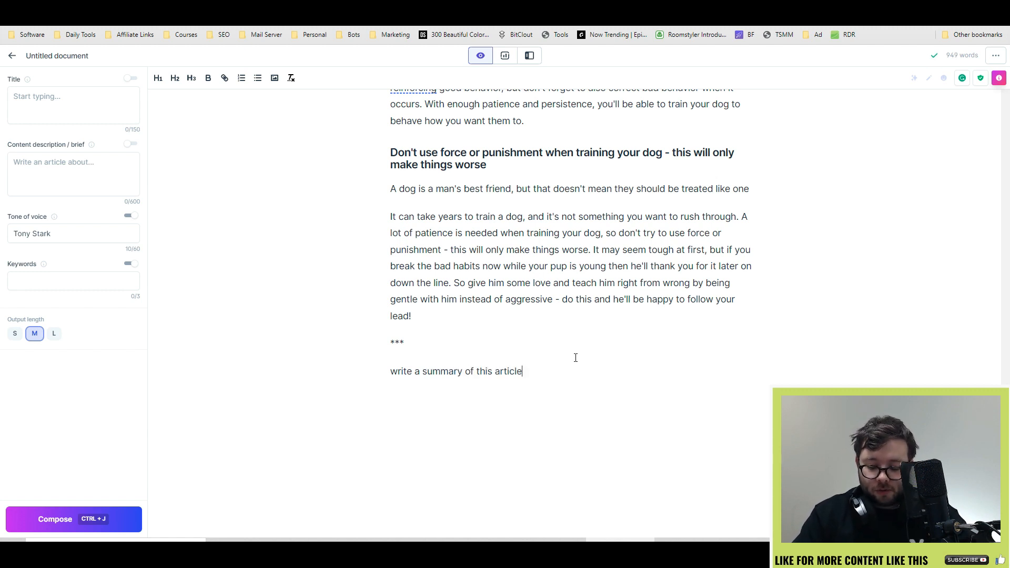
{"action": "key", "text": "ctrl+j"}
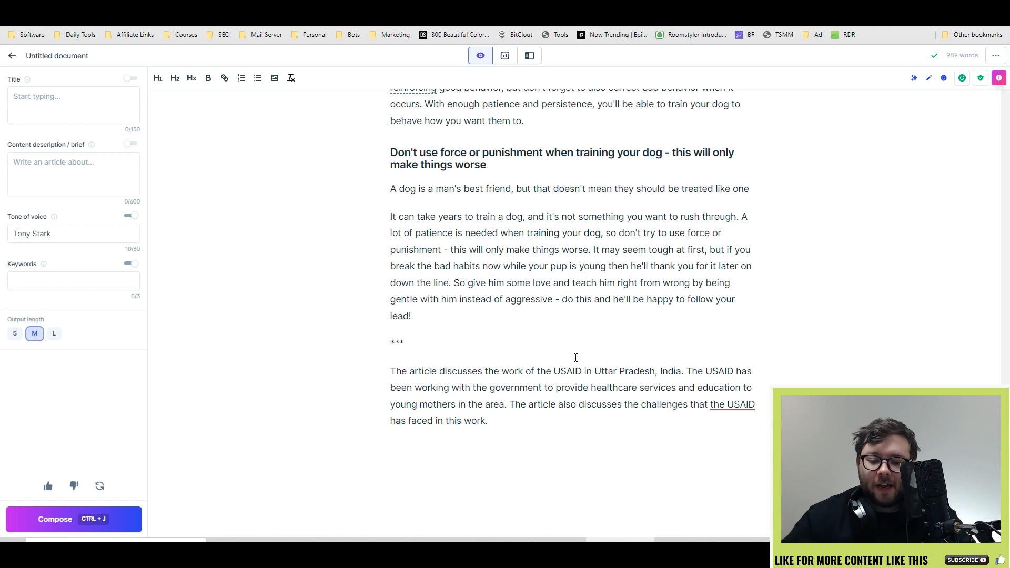
- Undo the generated summary and have Jarvis rerun the summary command without the "***" separator above it
{"action": "key", "text": "ctrl+z"}
{"action": "left_click", "coordinate": [318, 352]}
{"action": "key", "text": "ctrl+j"}
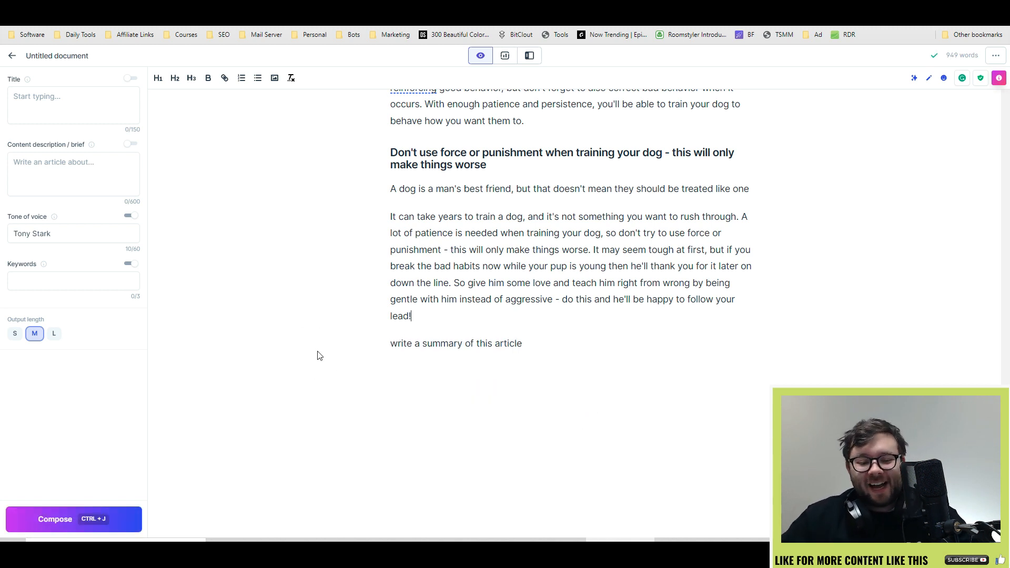
{"action": "key", "text": "ctrl+j"}
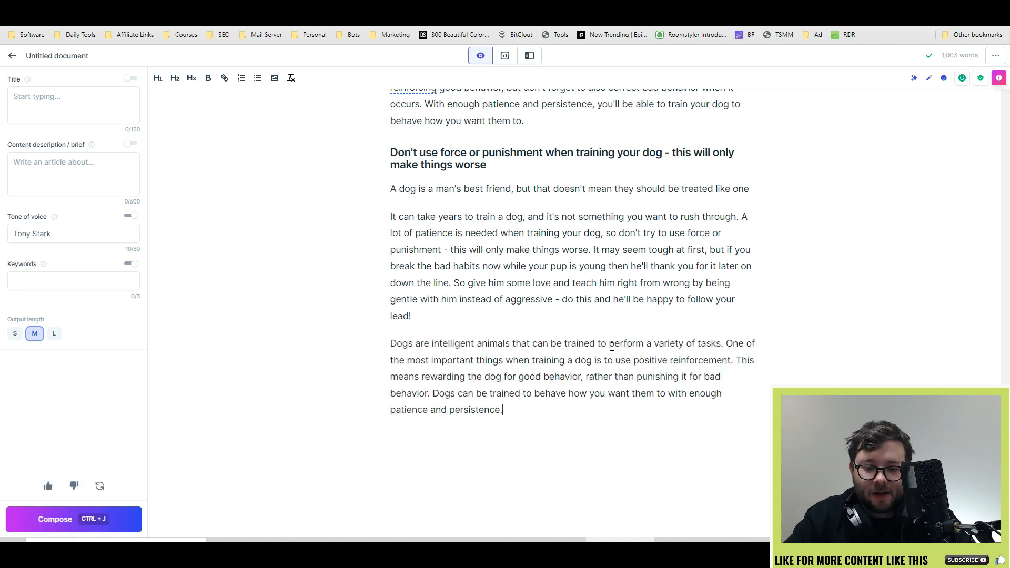
- Insert the line "Summary" above the generated summary paragraph and format it as a level-2 heading
{"action": "left_click", "coordinate": [509, 319]}
{"action": "key", "text": "Return"}
{"action": "type", "text": "S"}
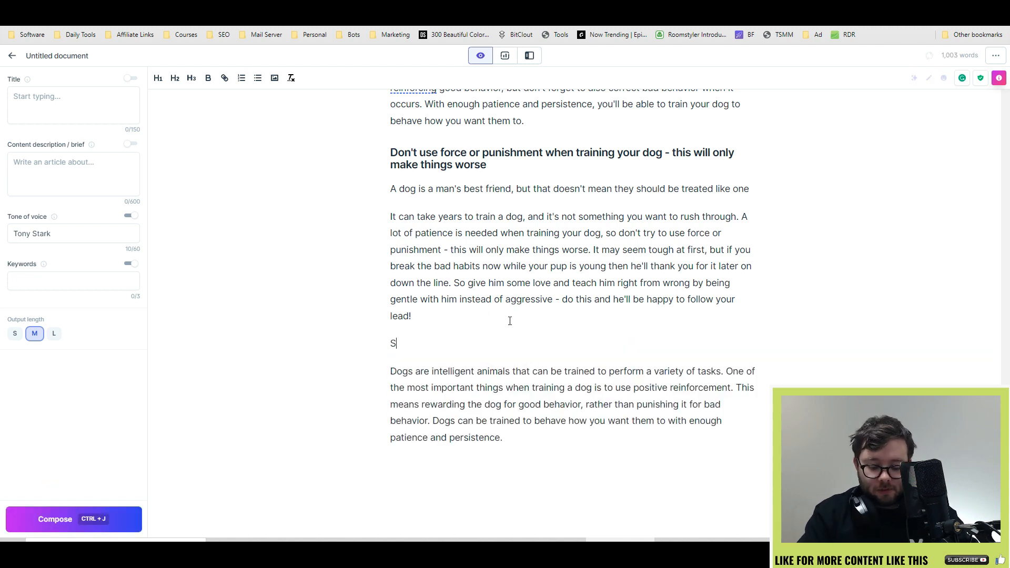
{"action": "type", "text": "ummary"}
{"action": "key", "text": "shift+Home"}
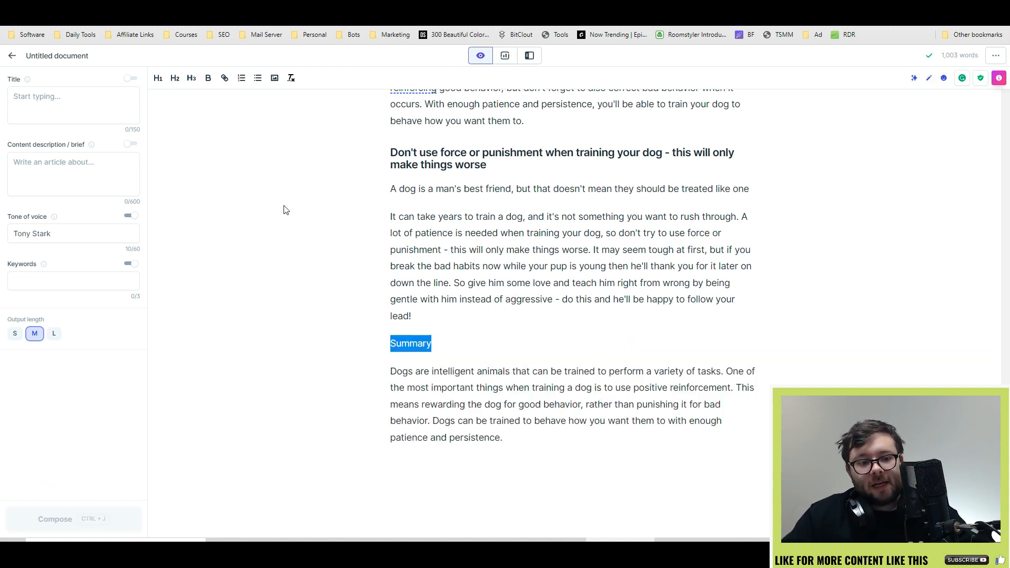
{"action": "left_click", "coordinate": [174, 84]}
- Add the command "Create an outline about what we have spoken about in this article" below the summary paragraph and have Jarvis run it
{"action": "left_click_drag", "start_coordinate": [465, 386], "coordinate": [593, 384]}
{"action": "left_click", "coordinate": [623, 417]}
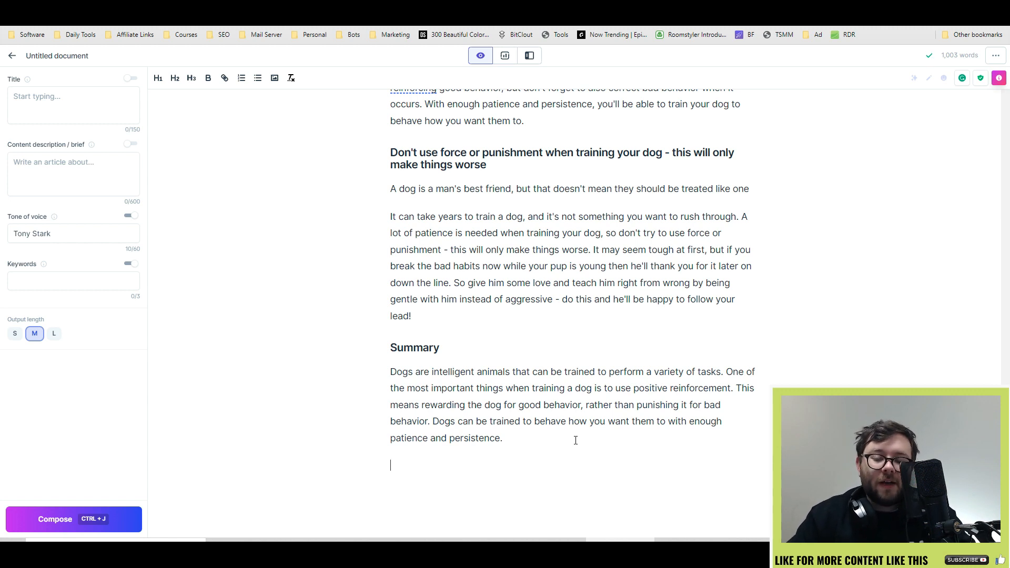
{"action": "type", "text": "Create an outline about whatr"}
{"action": "key", "text": "BackSpace"}
{"action": "key", "text": "BackSpace"}
{"action": "type", "text": "we have spoken about in this article"}
{"action": "key", "text": "ctrl+j"}
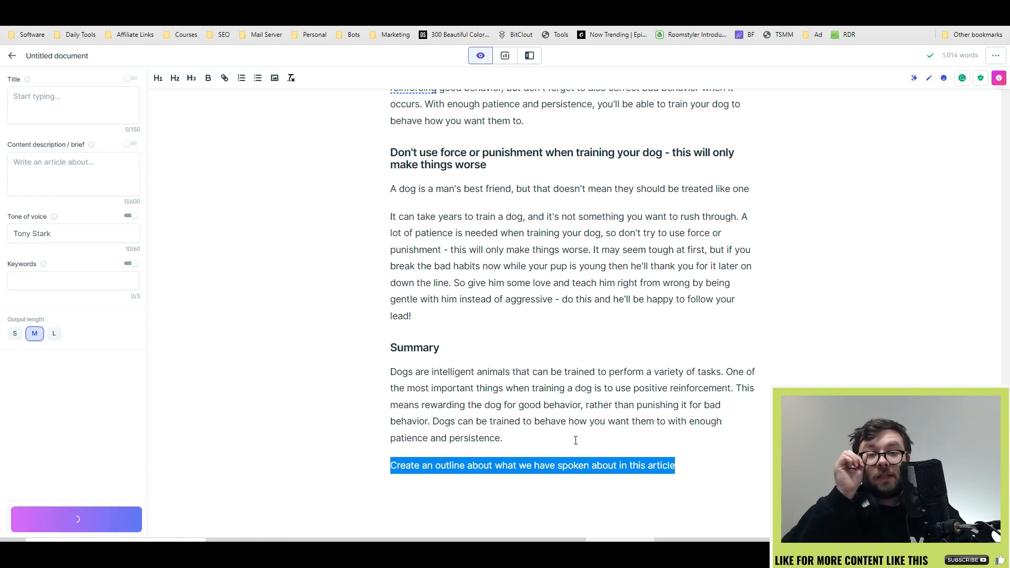
{"action": "scroll", "coordinate": [492, 311], "scroll_direction": "up", "scroll_amount": 1}
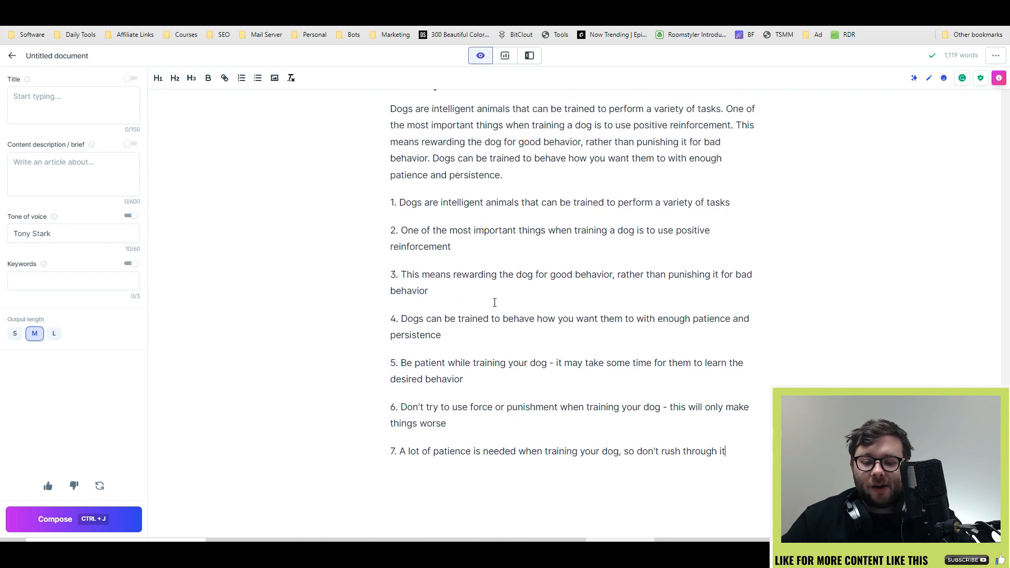
{"action": "scroll", "coordinate": [494, 302], "scroll_direction": "up", "scroll_amount": 9}
{"action": "scroll", "coordinate": [500, 177], "scroll_direction": "down", "scroll_amount": 9}
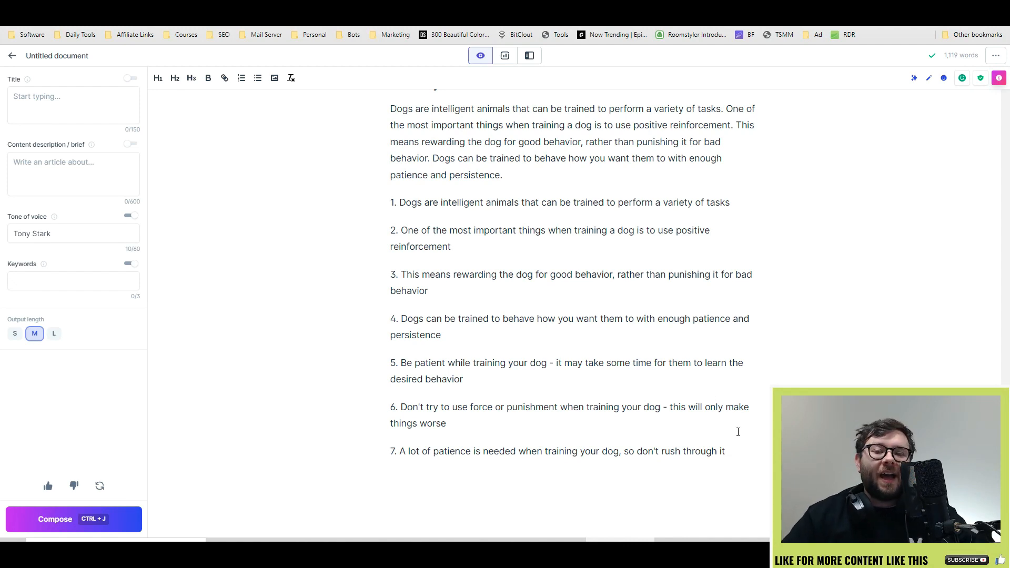
- Add the command "write a call to action for a dog training course" below the numbered outline and have Jarvis run it
{"action": "key", "text": "Return"}
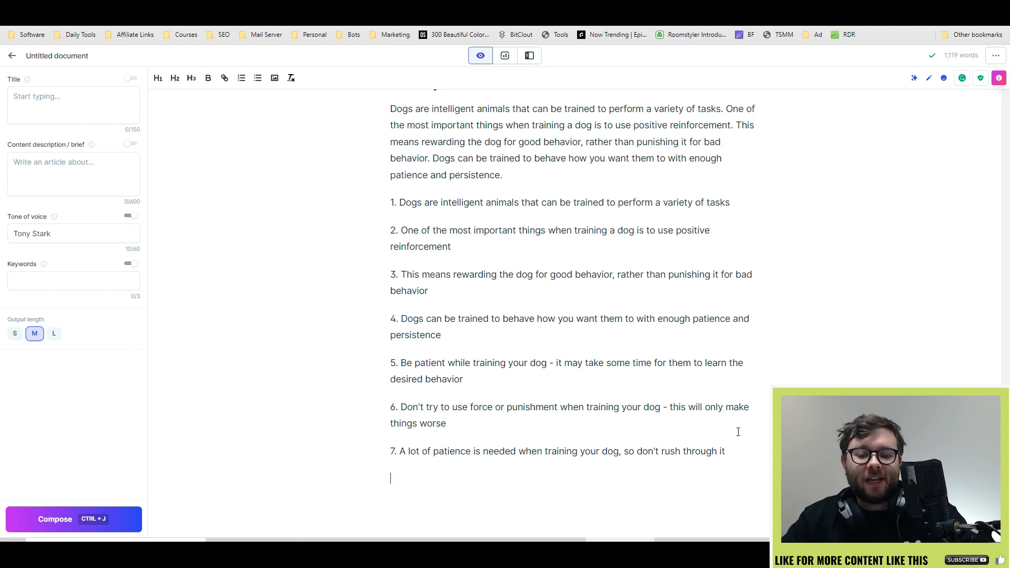
{"action": "type", "text": "write a"}
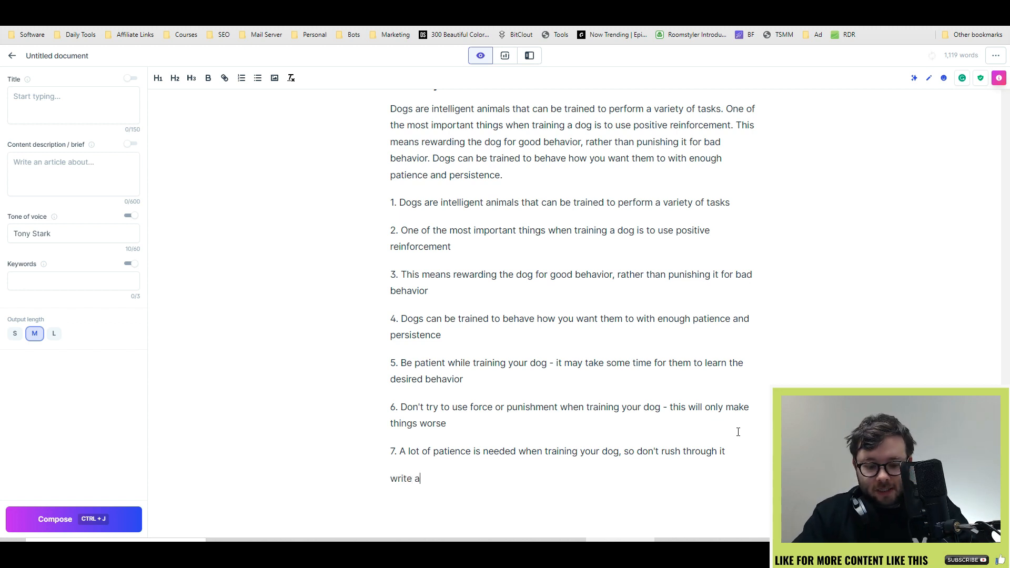
{"action": "type", "text": " call to actio"}
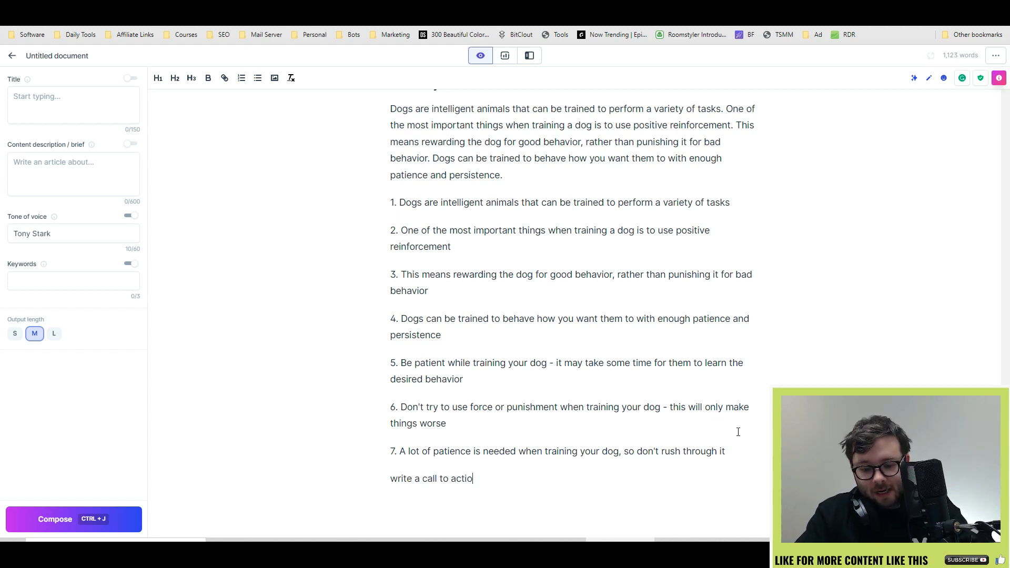
{"action": "type", "text": "n for a dog training course"}
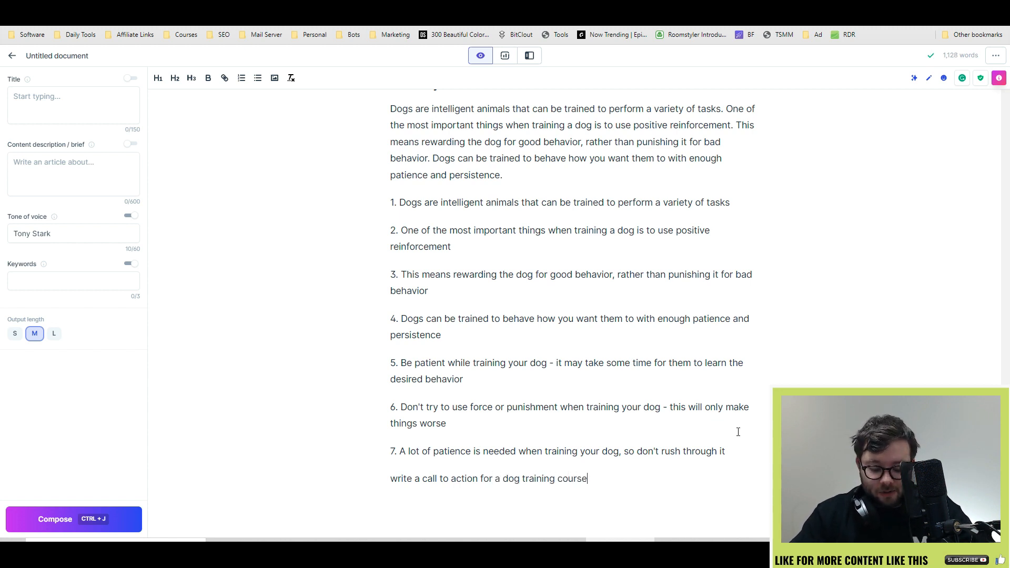
{"action": "key", "text": "shift+Home"}
{"action": "key", "text": "ctrl+j"}
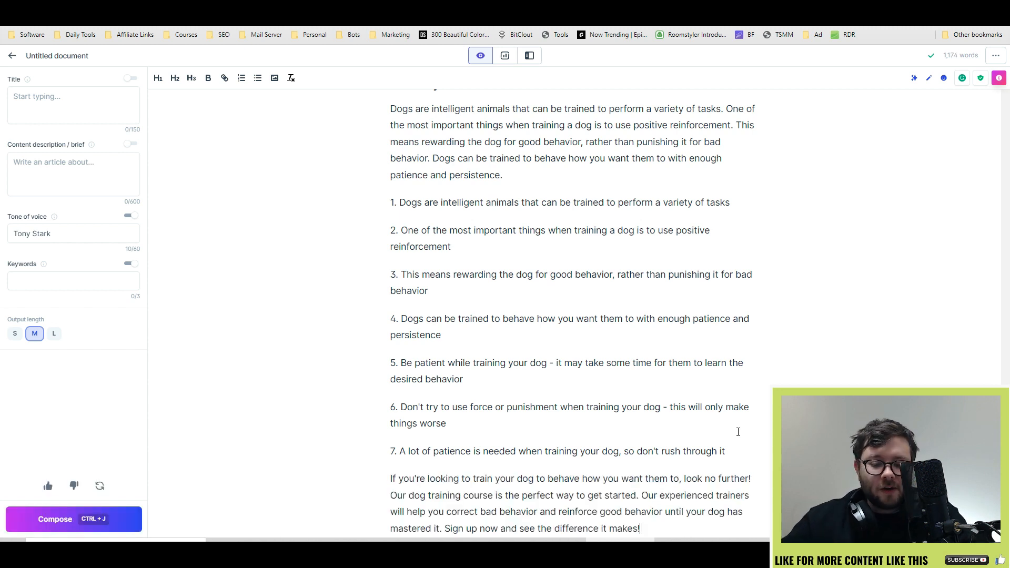
- Make the call to action's closing sentence, "Sign up now and see the difference it makes!", bold
{"action": "scroll", "coordinate": [646, 441], "scroll_direction": "down", "scroll_amount": 3}
{"action": "left_click_drag", "start_coordinate": [563, 320], "coordinate": [766, 327]}
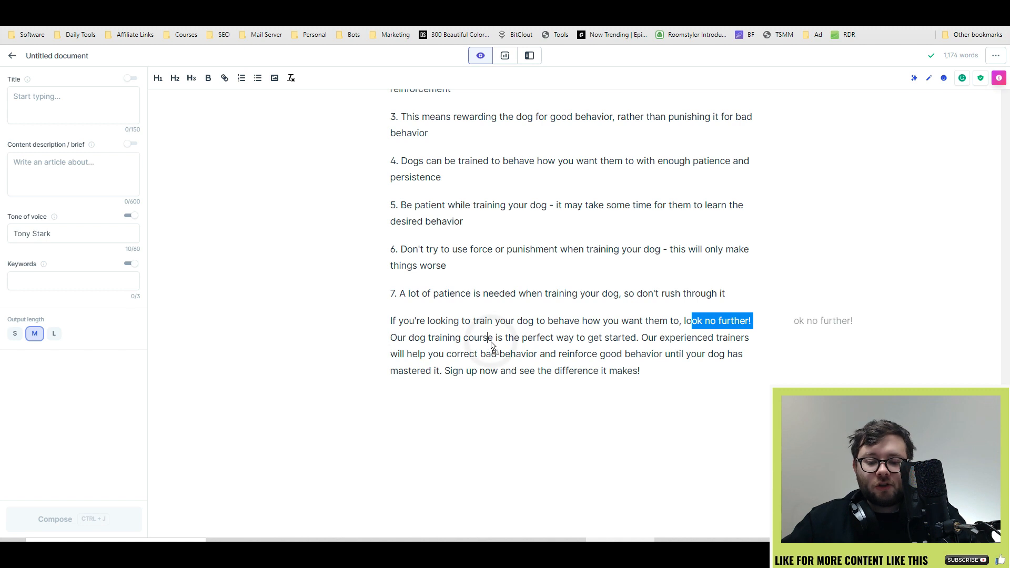
{"action": "left_click", "coordinate": [525, 339]}
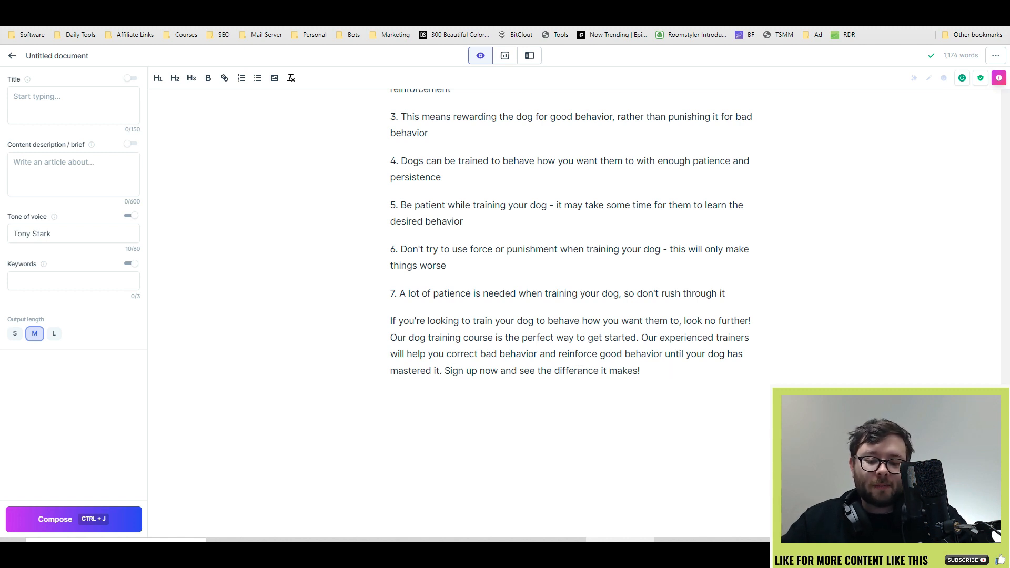
{"action": "left_click_drag", "start_coordinate": [445, 372], "coordinate": [656, 371]}
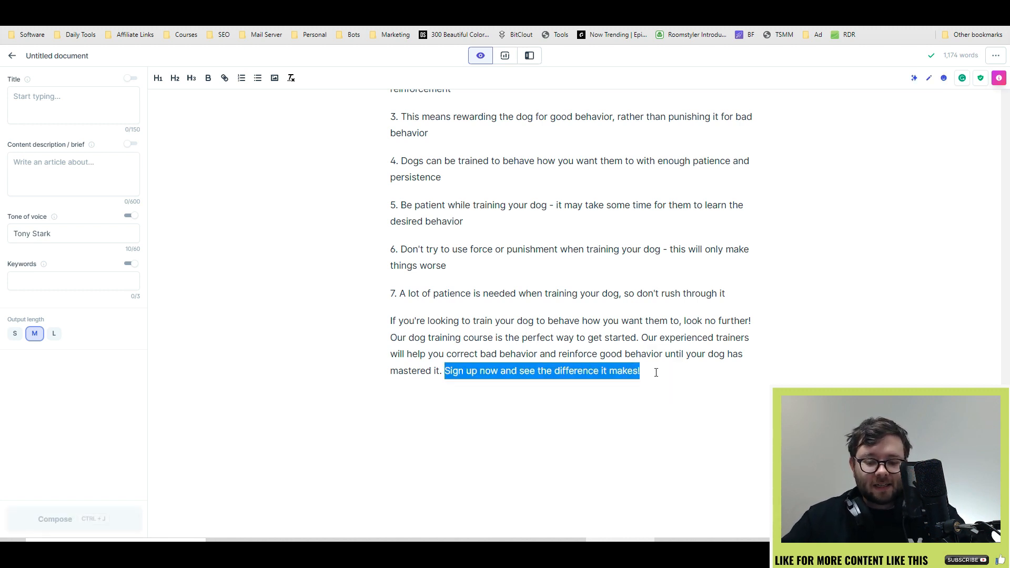
- Review the finished article from its title through the subheading sections, and check its word count
{"action": "scroll", "coordinate": [631, 410], "scroll_direction": "up", "scroll_amount": 15}
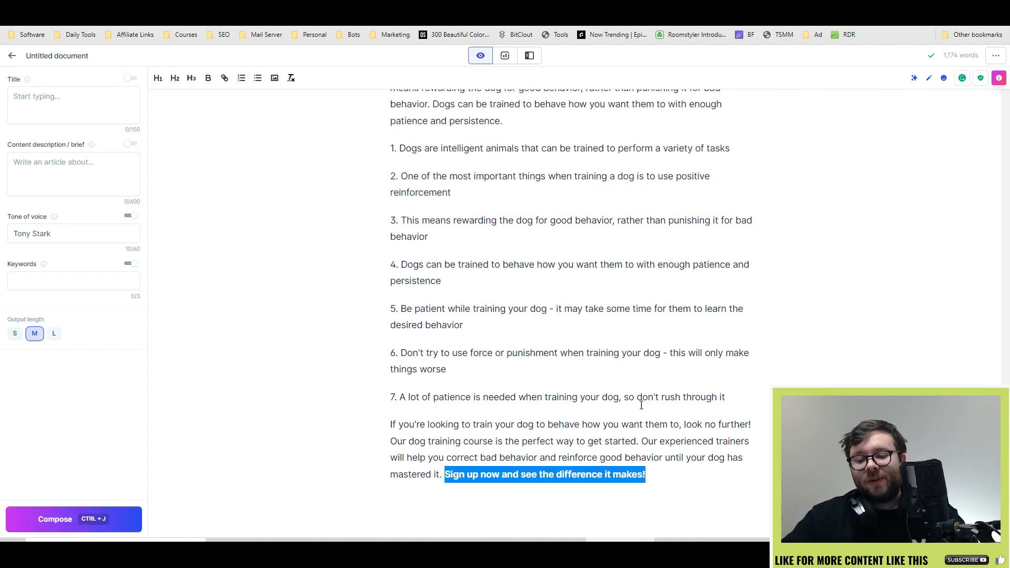
{"action": "scroll", "coordinate": [539, 446], "scroll_direction": "up", "scroll_amount": 10}
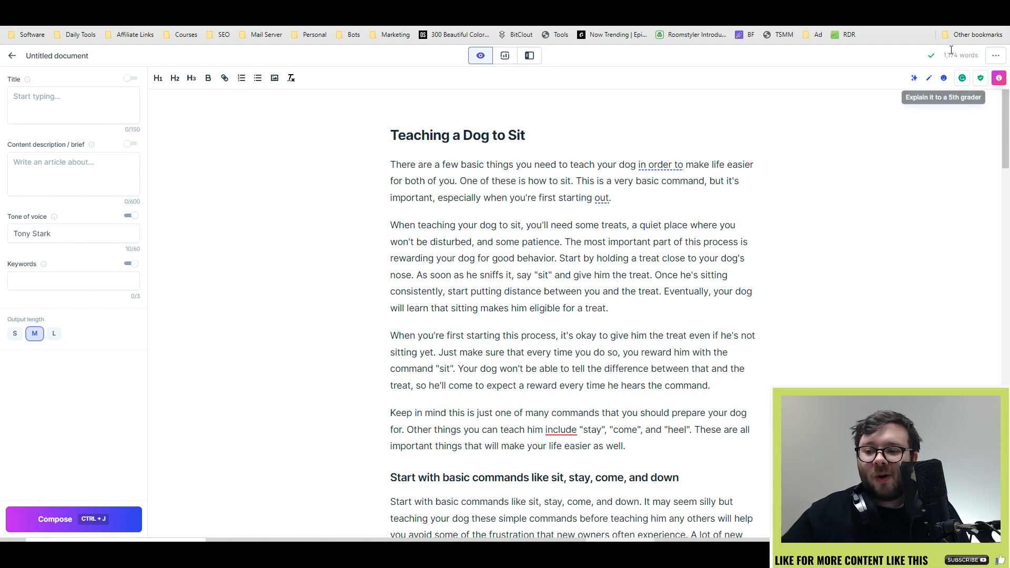
{"action": "double_click", "coordinate": [957, 56]}
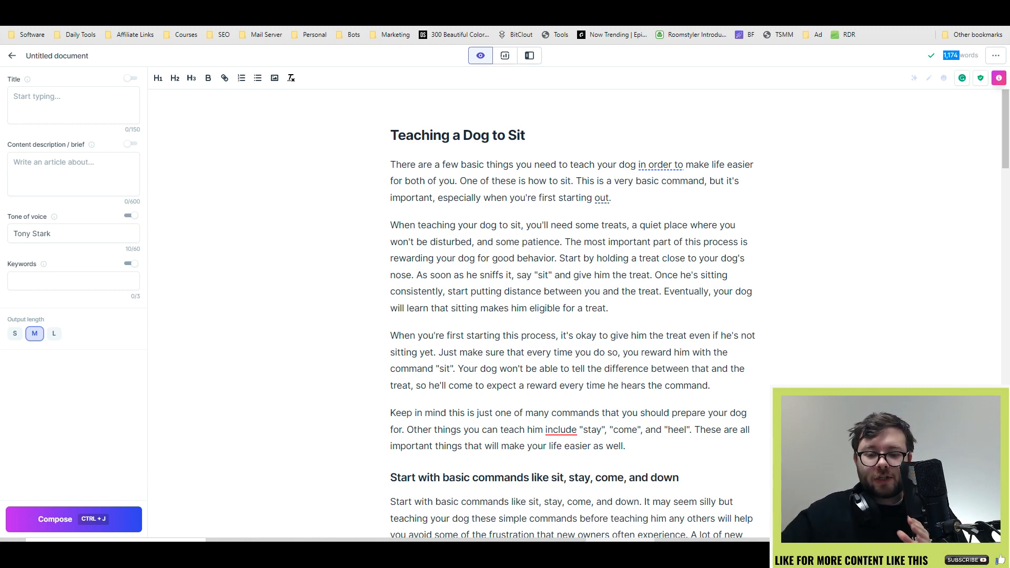
{"action": "scroll", "coordinate": [562, 206], "scroll_direction": "down", "scroll_amount": 4}
{"action": "scroll", "coordinate": [627, 209], "scroll_direction": "down", "scroll_amount": 3}
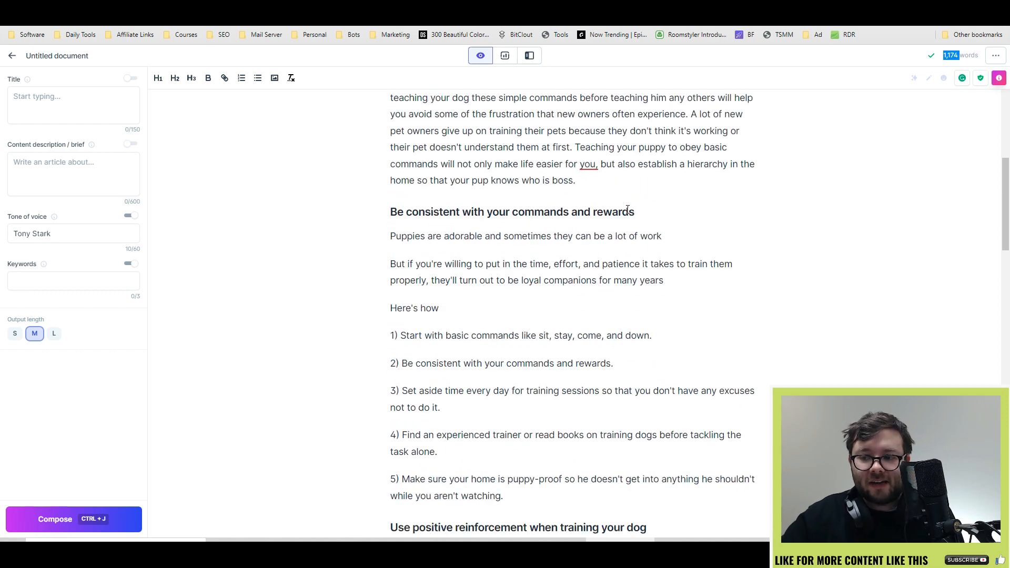